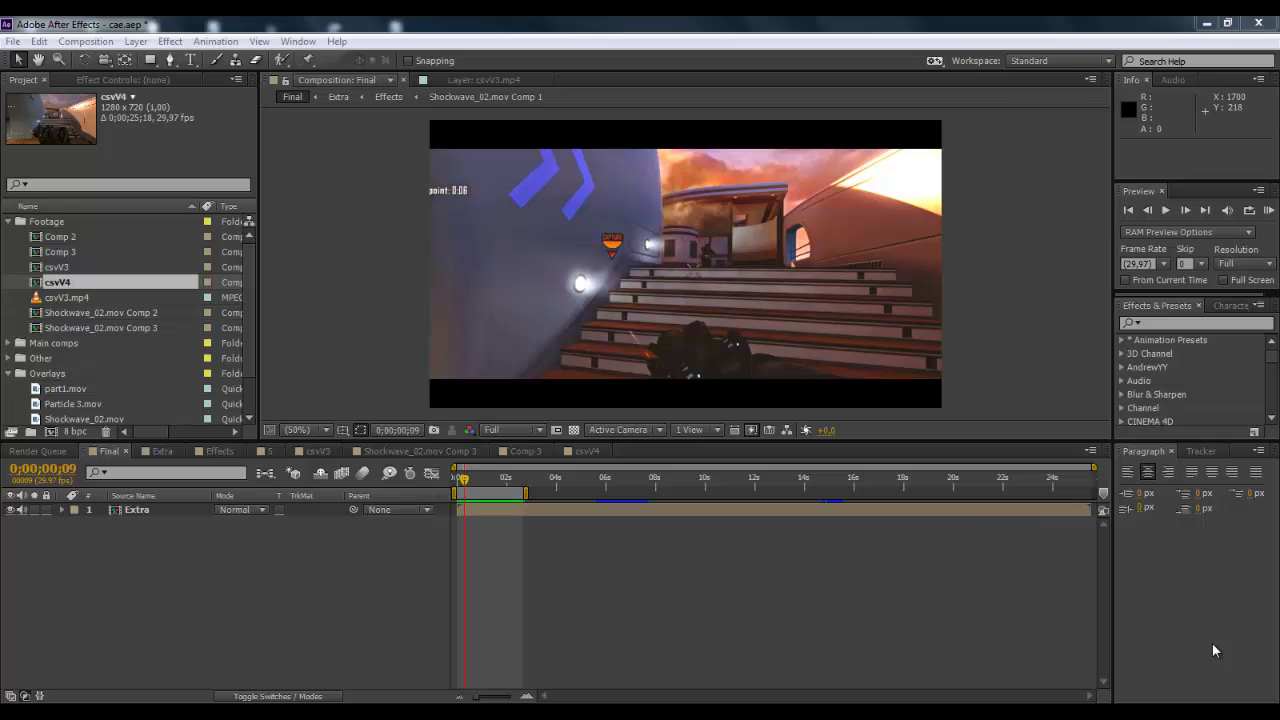
# Play a RAM preview of the Final composition and scrub through its opening frames.
pyautogui.click(1270, 210)
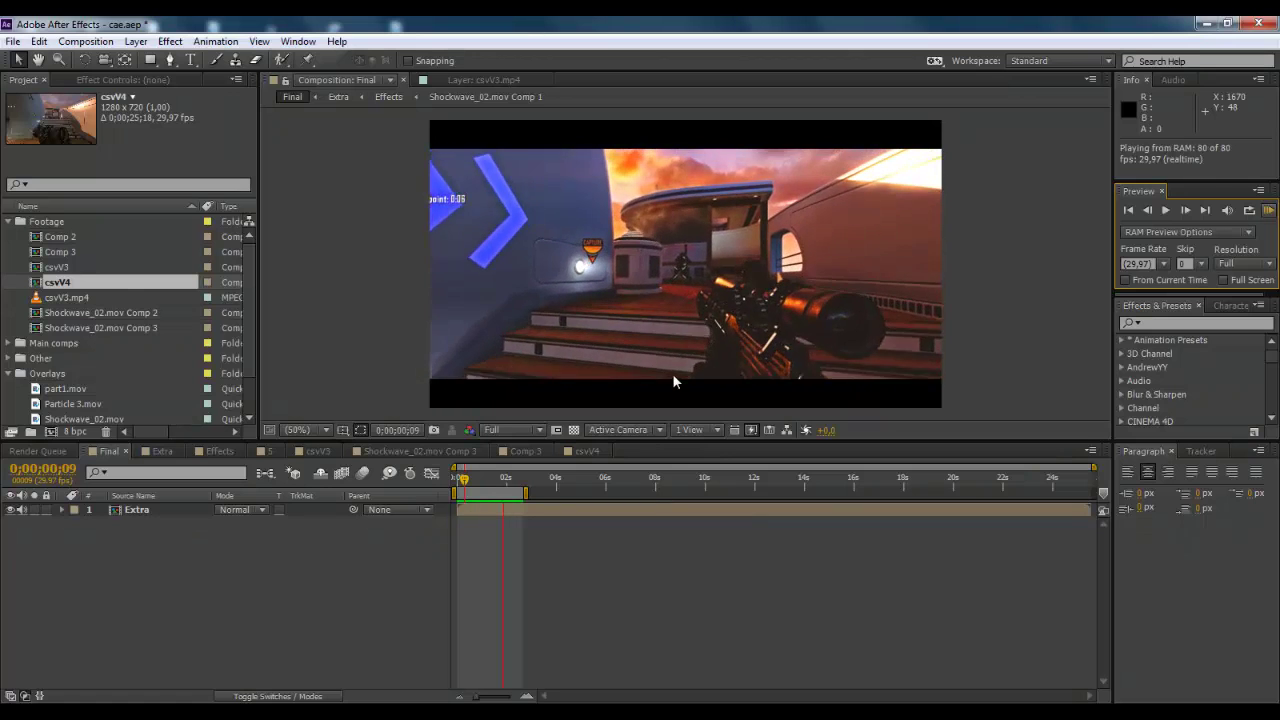
pyautogui.moveTo(467, 476)
pyautogui.mouseDown()
pyautogui.moveTo(489, 479)
pyautogui.moveTo(476, 484)
pyautogui.mouseUp()
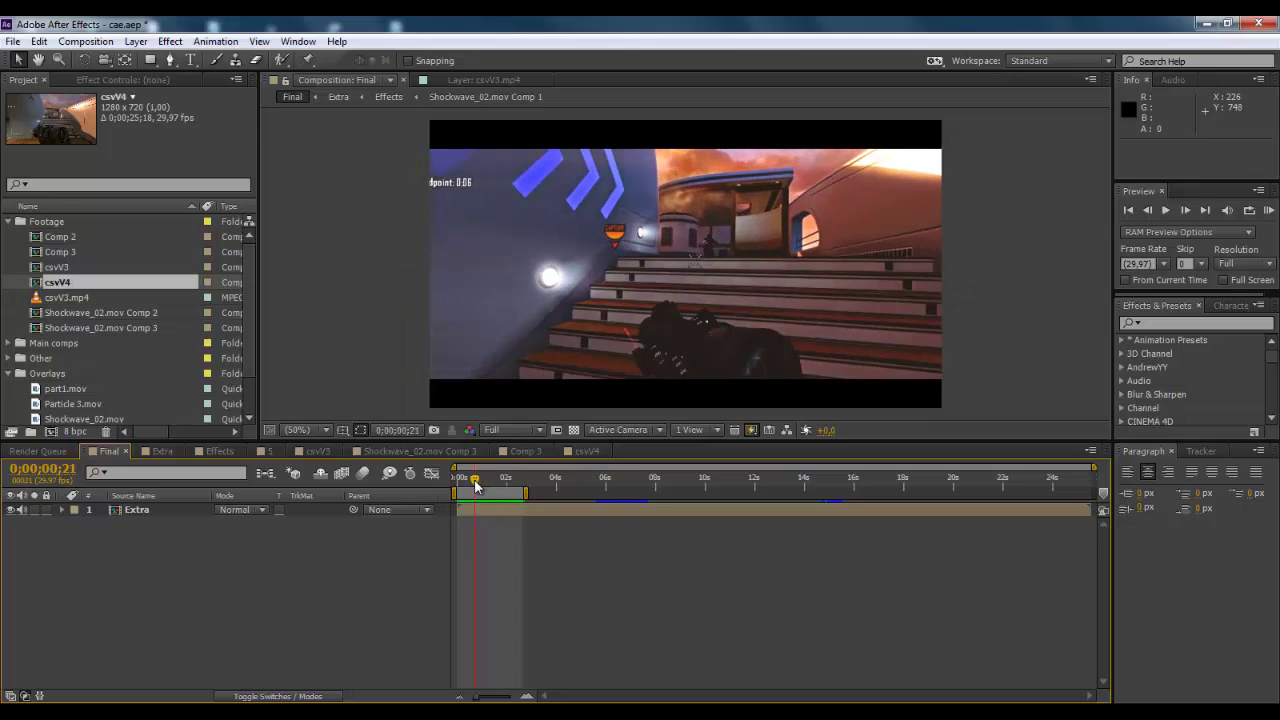
# Open the csvV4 composition and move the current time to its first frame.
pyautogui.click(567, 453)
pyautogui.moveTo(470, 482)
pyautogui.mouseDown()
pyautogui.moveTo(530, 482)
pyautogui.moveTo(463, 482)
pyautogui.mouseUp()
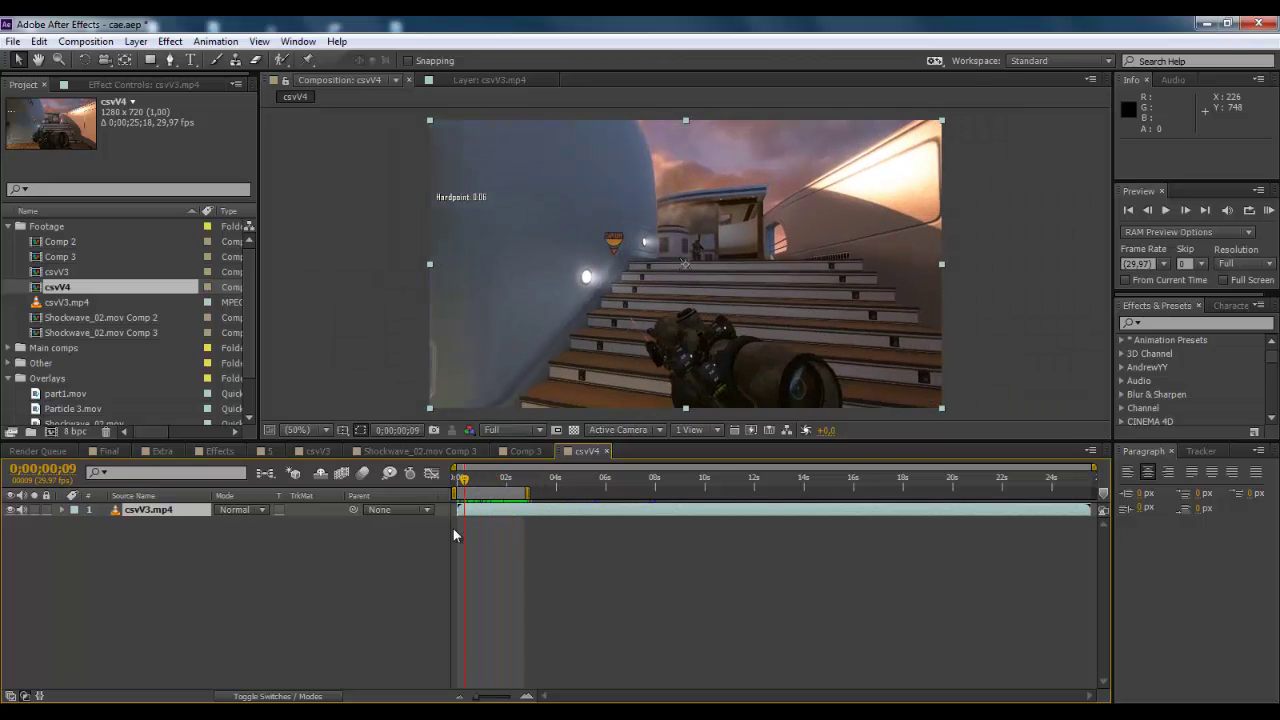
pyautogui.moveTo(477, 699); pyautogui.dragTo(503, 674)
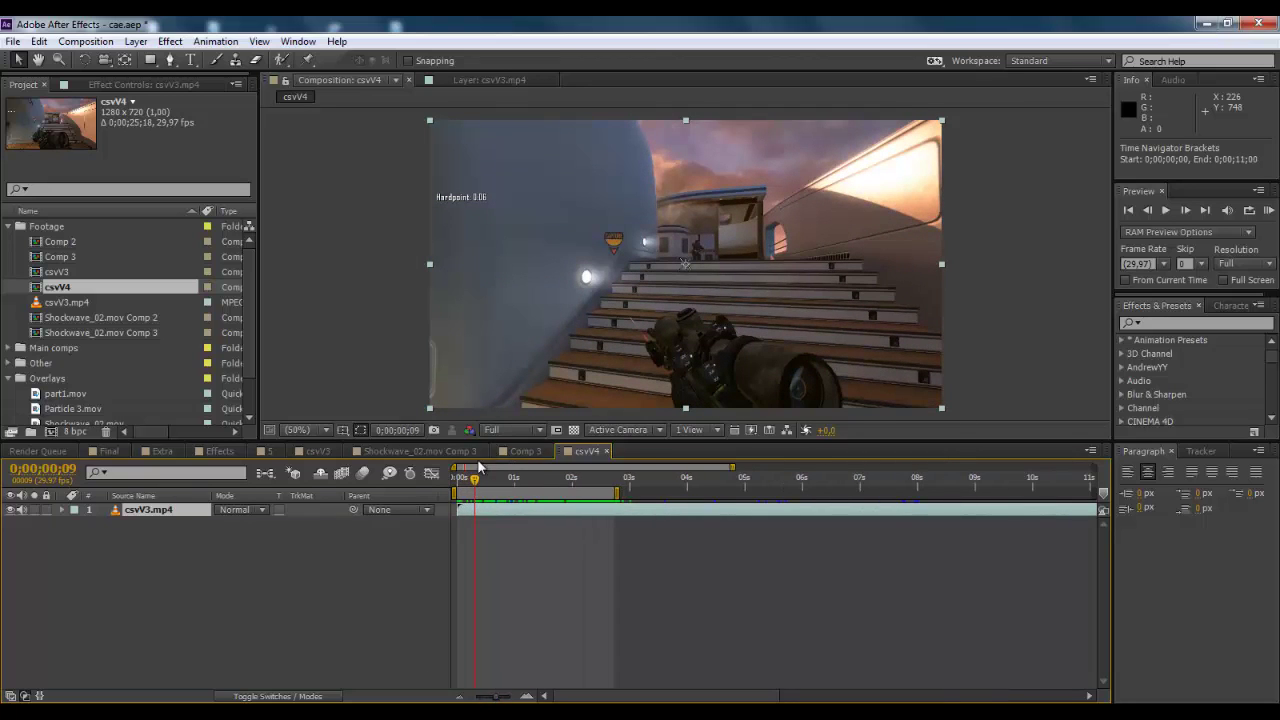
pyautogui.moveTo(477, 482); pyautogui.dragTo(443, 480)
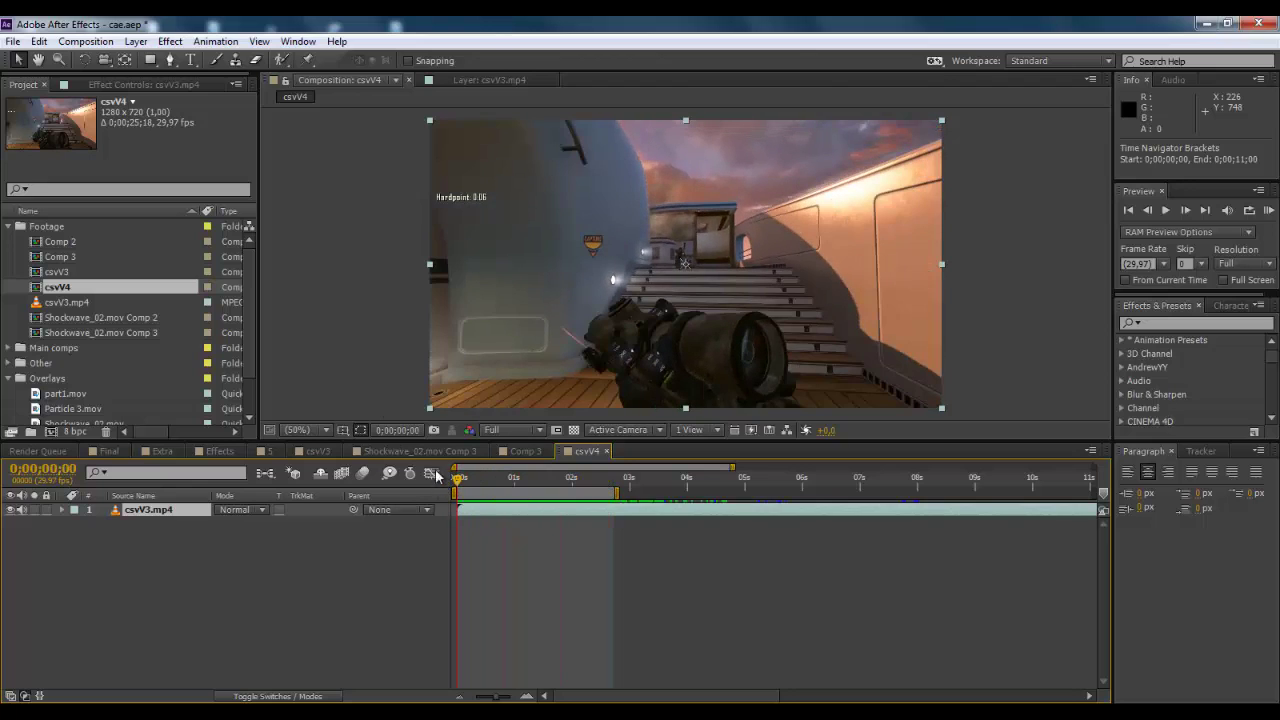
# Add the csvV4 composition to the render queue and delete the two finished Final render items.
pyautogui.click(86, 42)
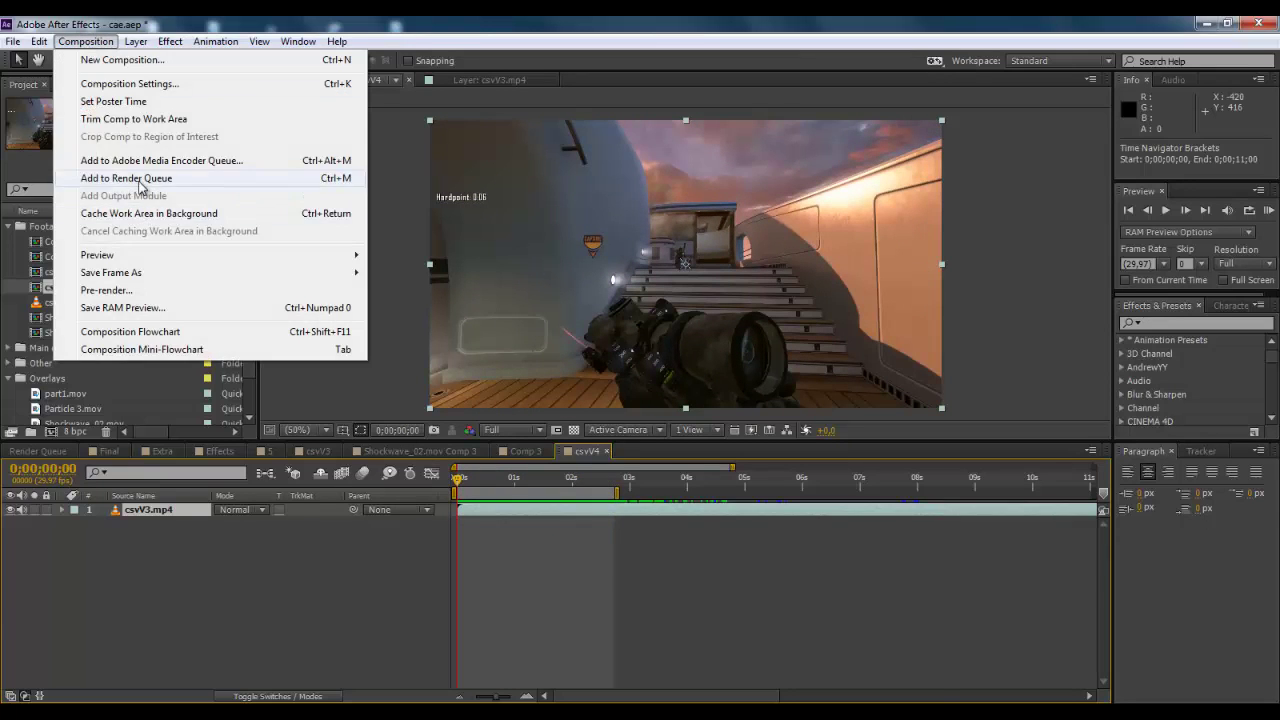
pyautogui.click(140, 178)
pyautogui.click(105, 570)
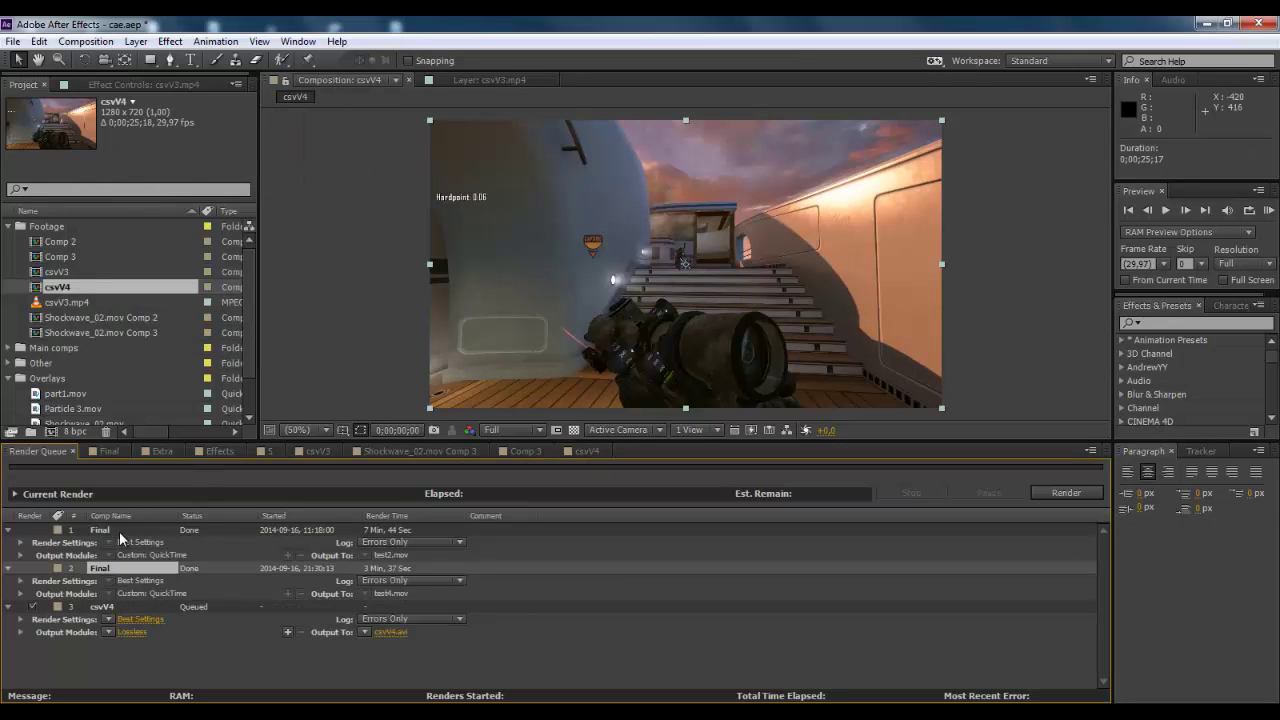
pyautogui.keyDown('shift'); pyautogui.click(120, 533); pyautogui.keyUp('shift')
pyautogui.press('Delete')
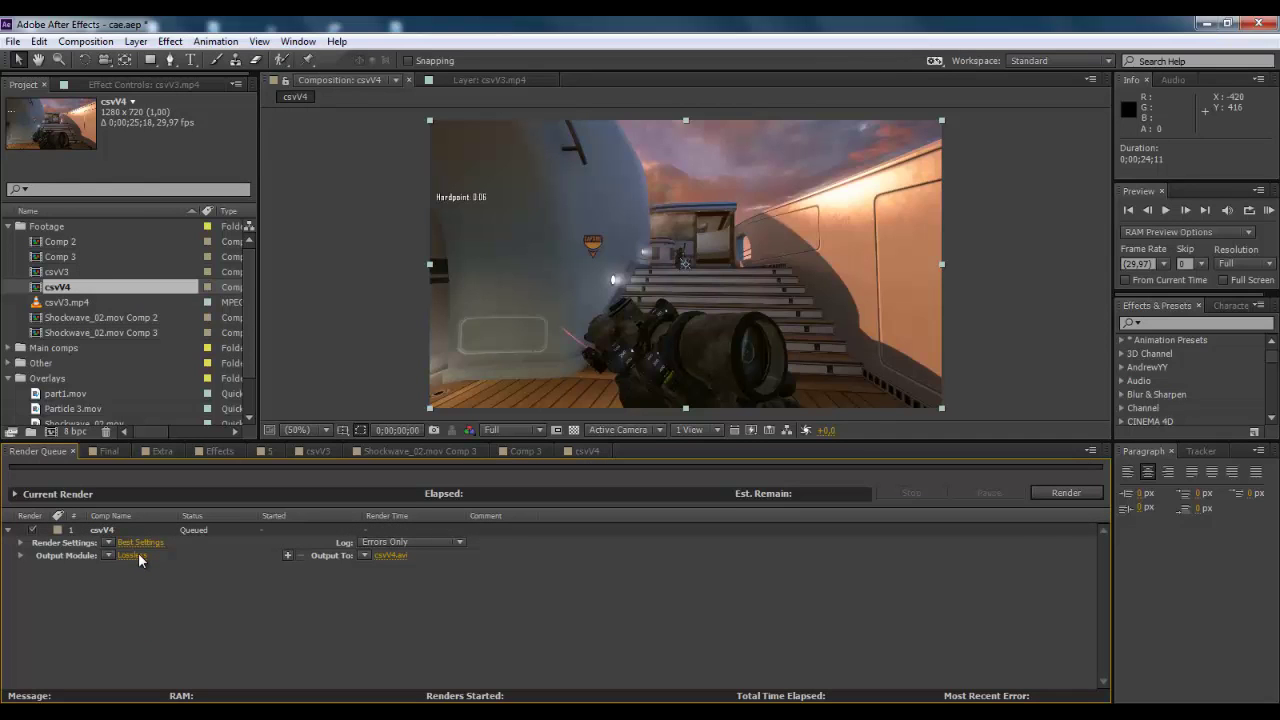
# Set the output module format of the csvV4 render item to TIFF Sequence.
pyautogui.click(132, 555)
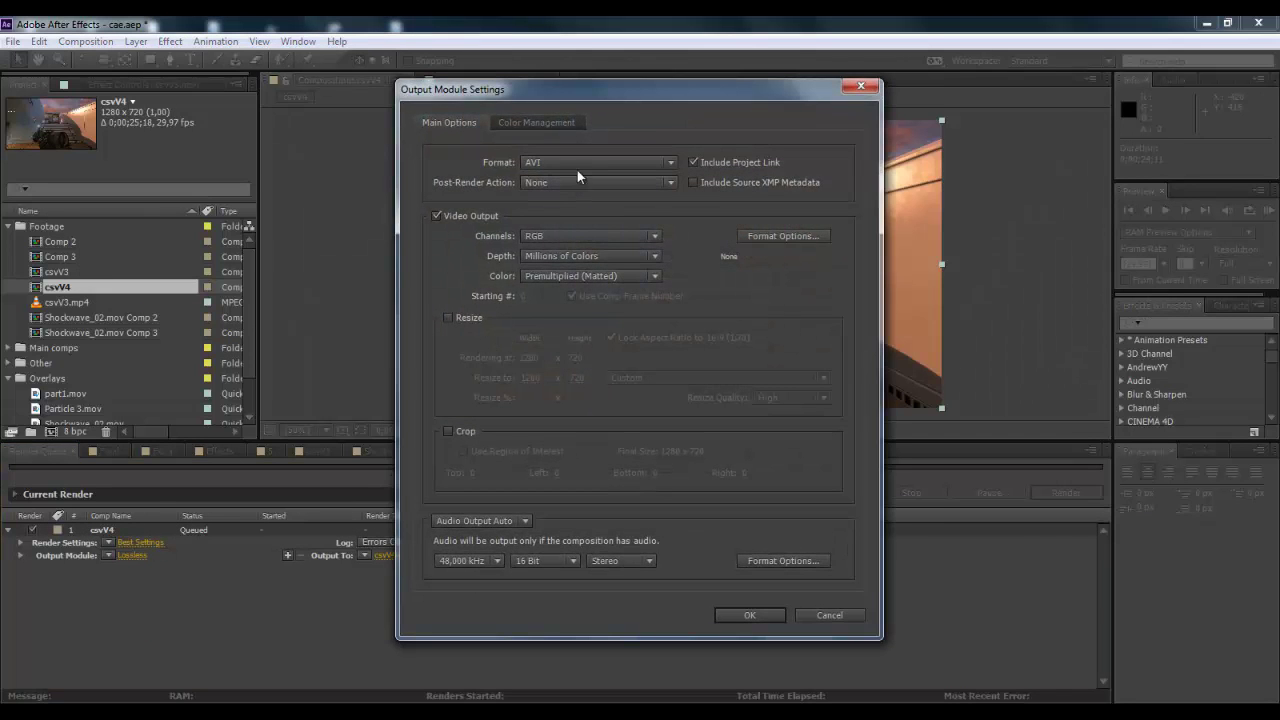
pyautogui.click(581, 160)
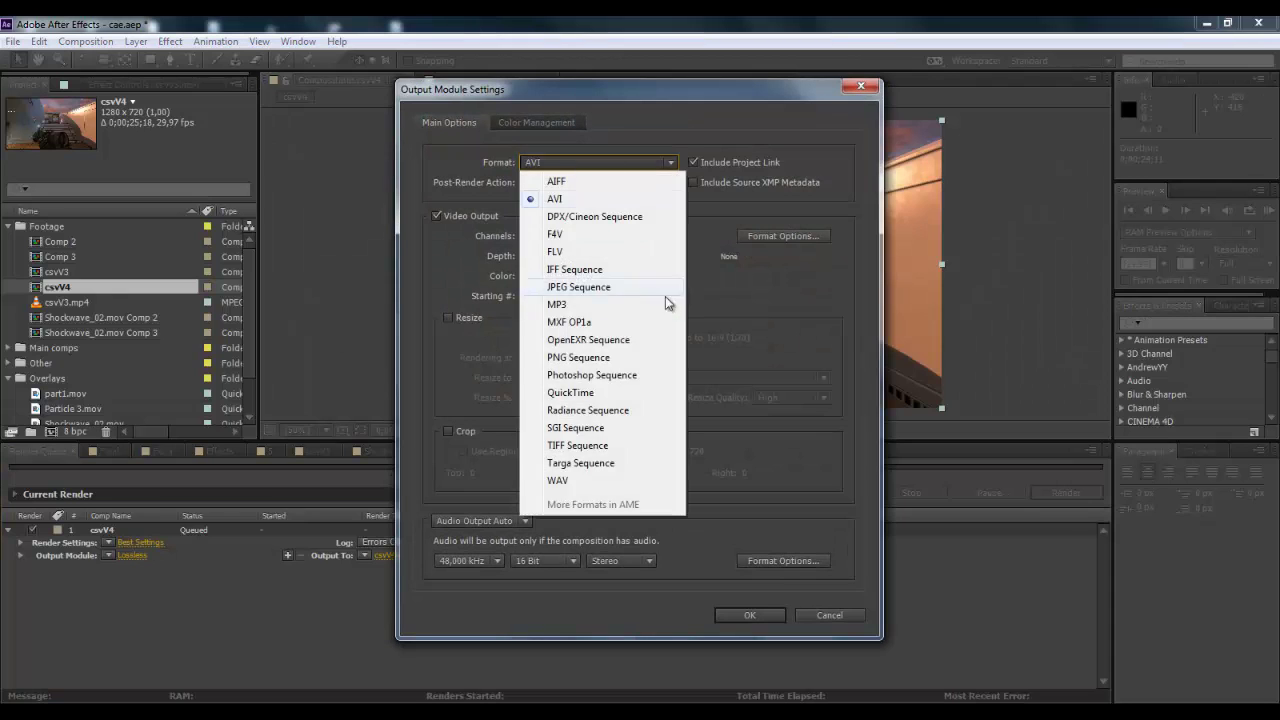
pyautogui.click(590, 447)
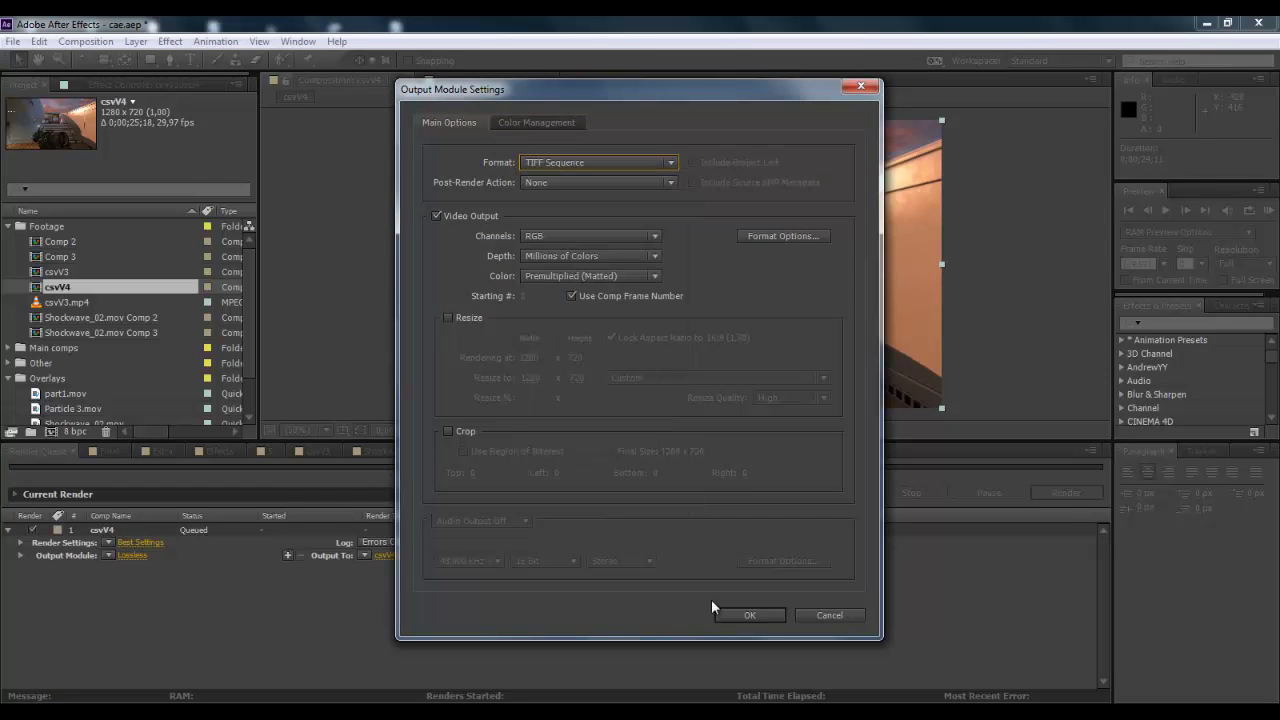
pyautogui.click(740, 614)
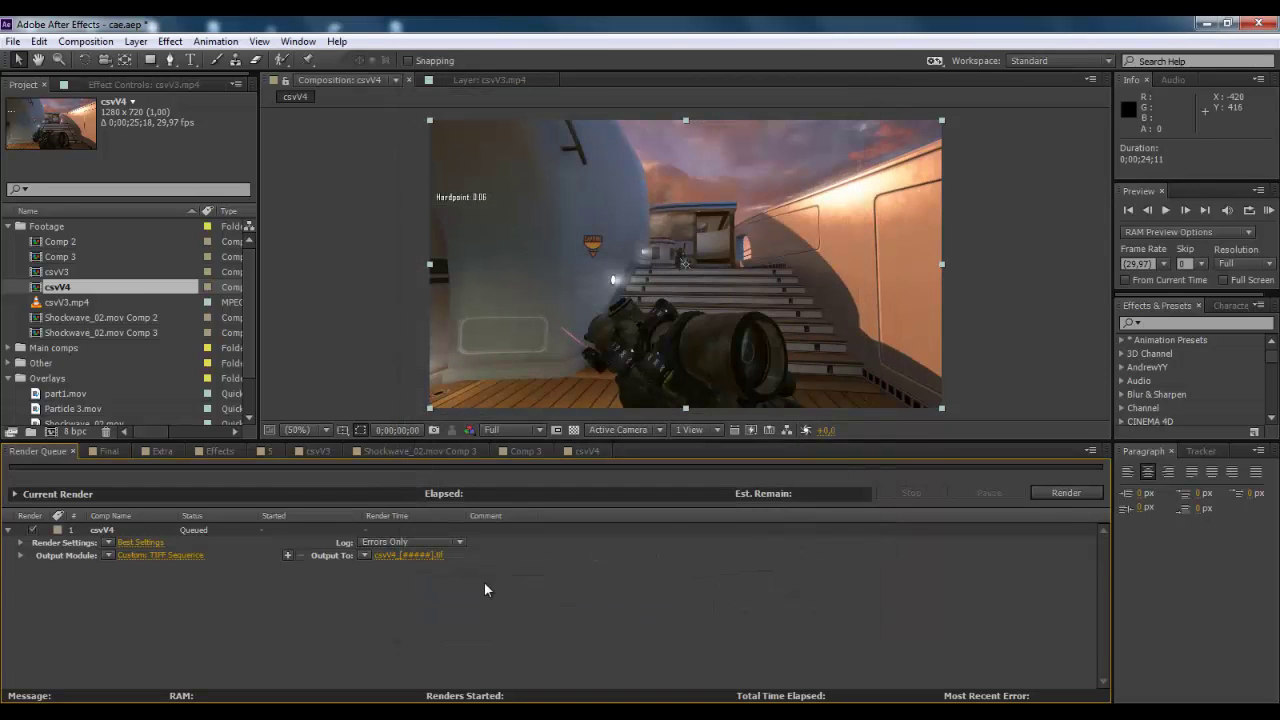
# Create a folder named Track Tut on the Desktop while choosing the output destination for the csvV4 render.
pyautogui.click(440, 557)
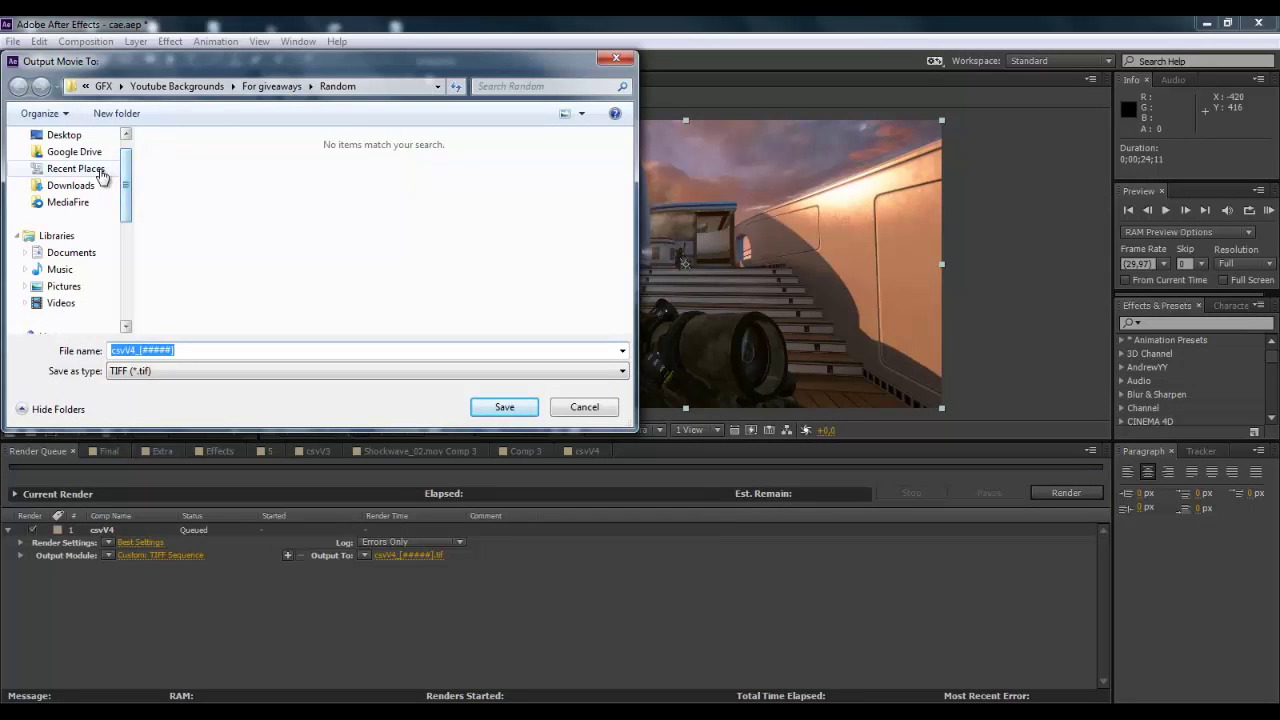
pyautogui.click(64, 134)
pyautogui.click(263, 288)
pyautogui.scroll(-2, 263, 288)
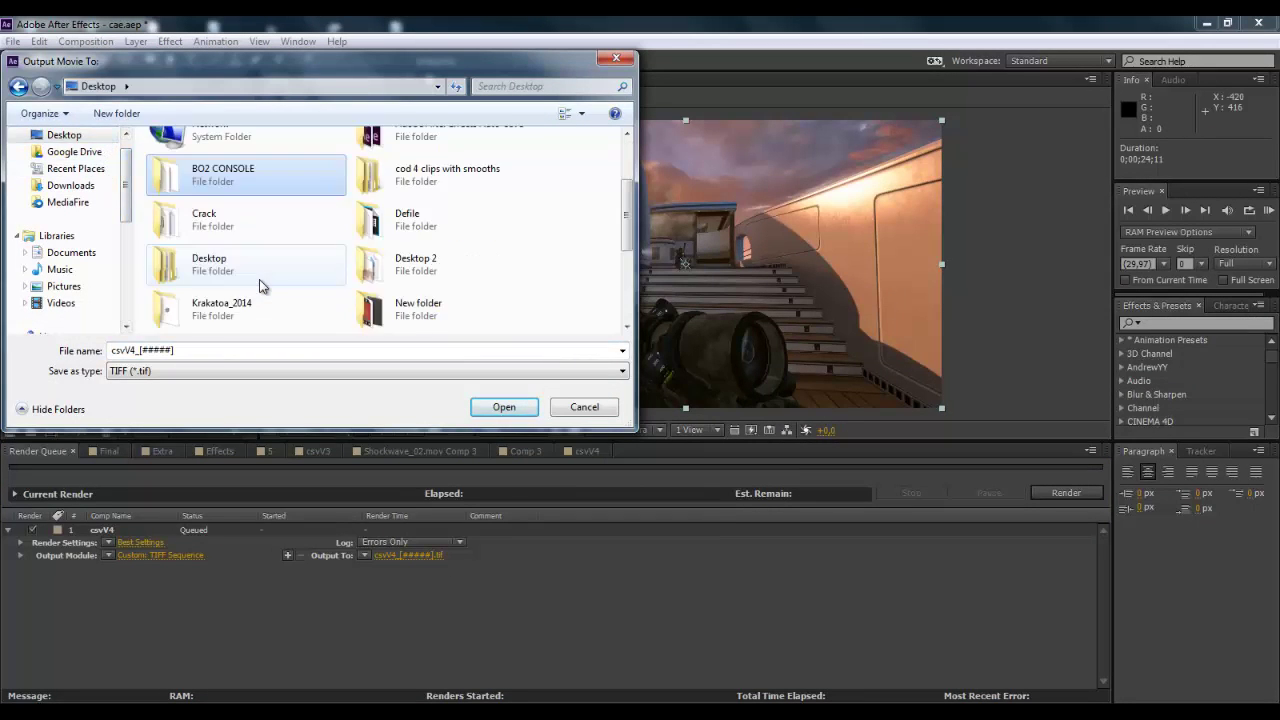
pyautogui.rightClick(625, 261)
pyautogui.click(594, 263)
pyautogui.rightClick(594, 263)
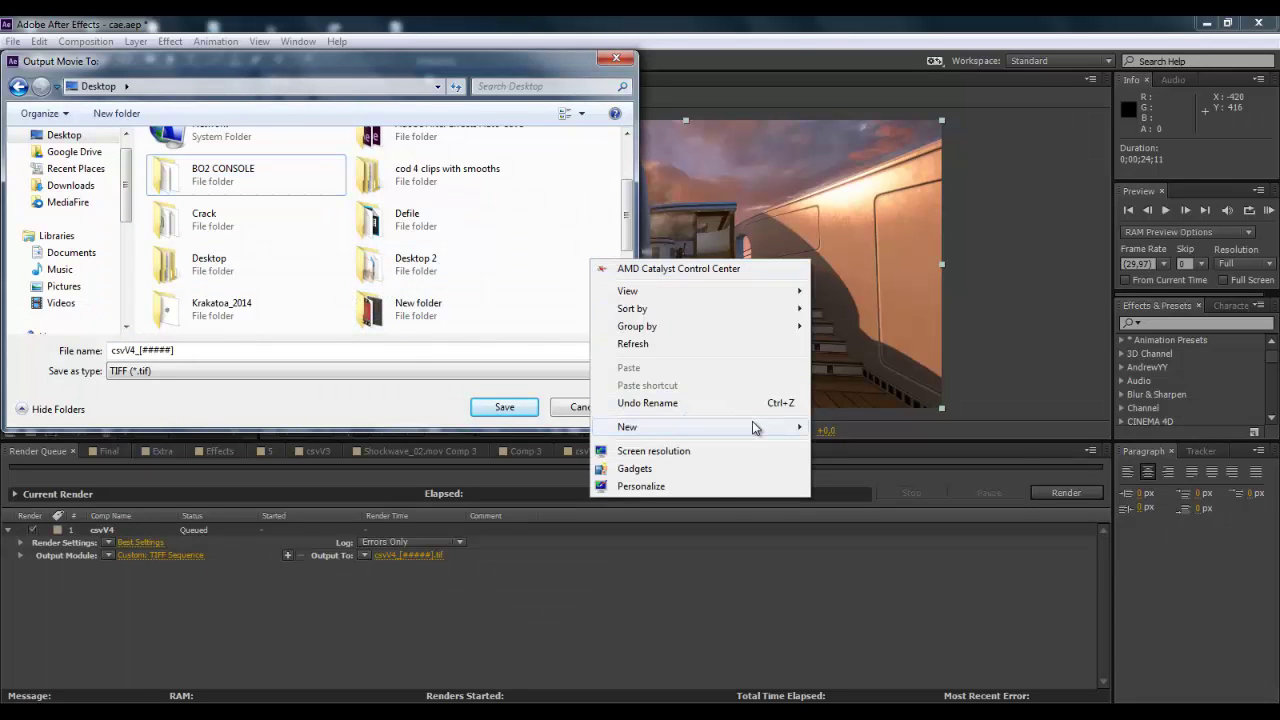
pyautogui.moveTo(797, 428)
pyautogui.click(838, 427)
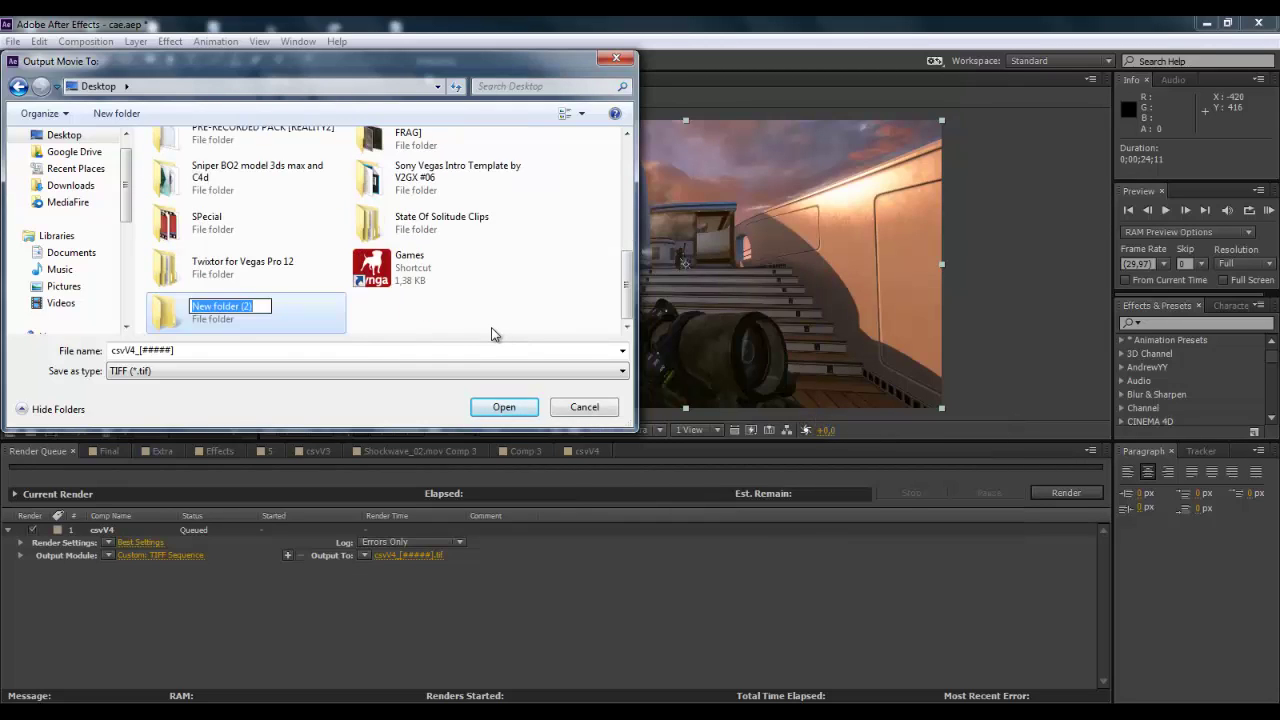
pyautogui.write('Track Tut')
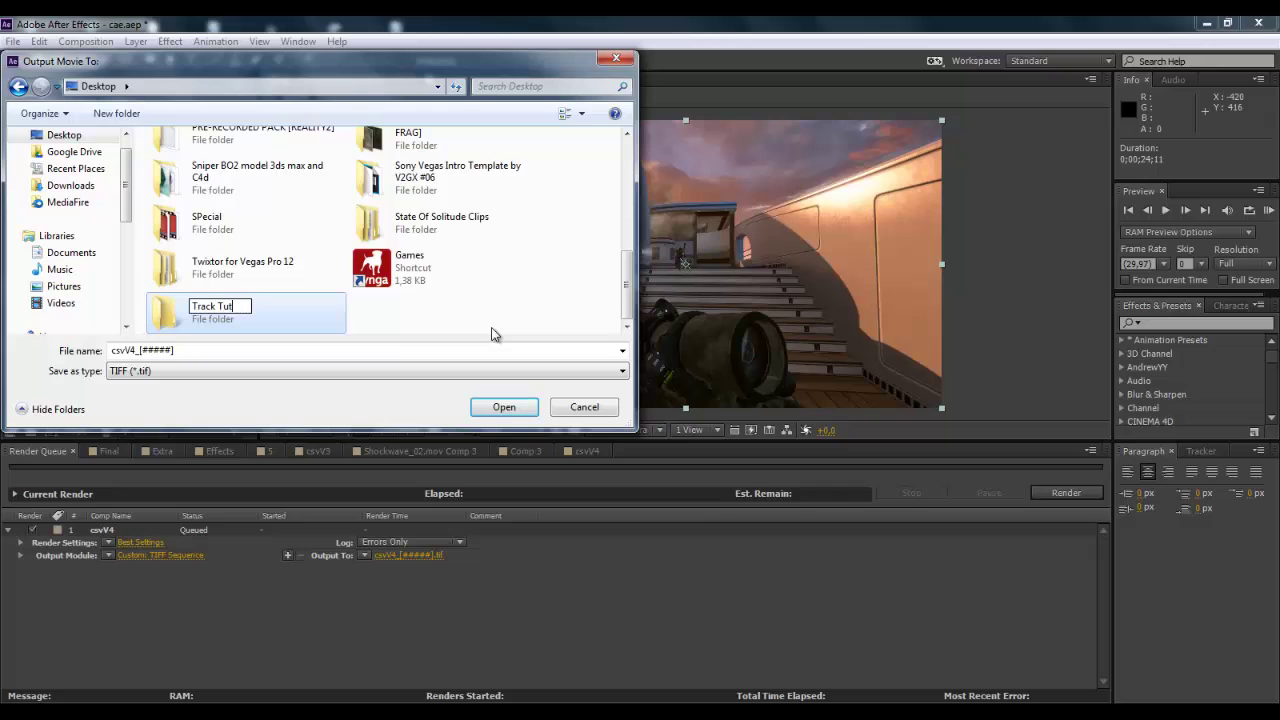
pyautogui.press('Return')
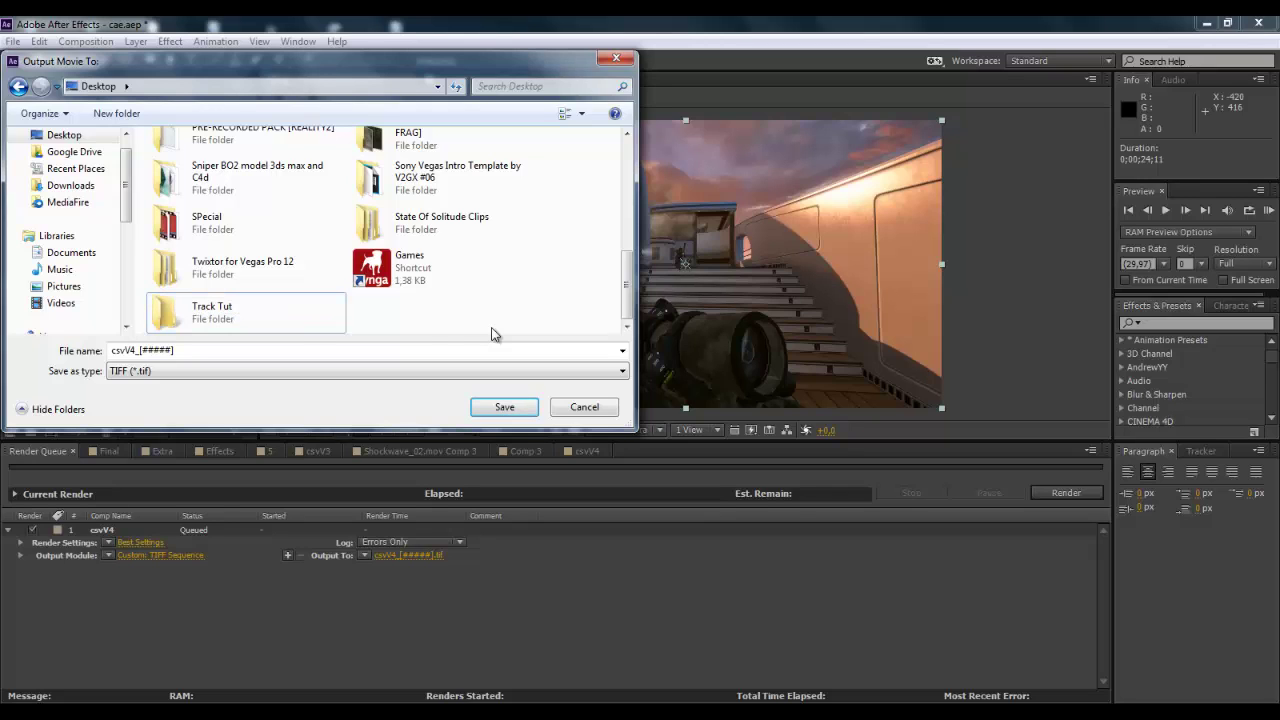
# Open the Track Tut folder as the output location and set the output file name to 1.
pyautogui.doubleClick(256, 316)
pyautogui.doubleClick(199, 350)
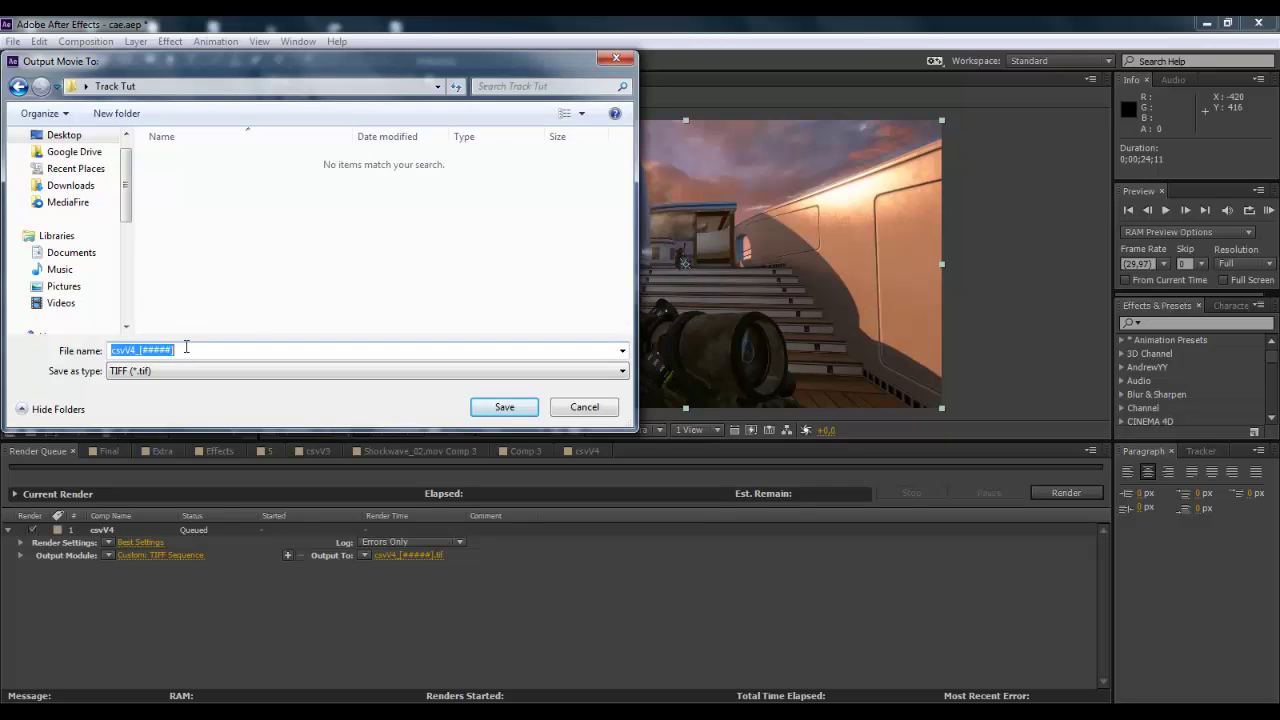
pyautogui.write('1')
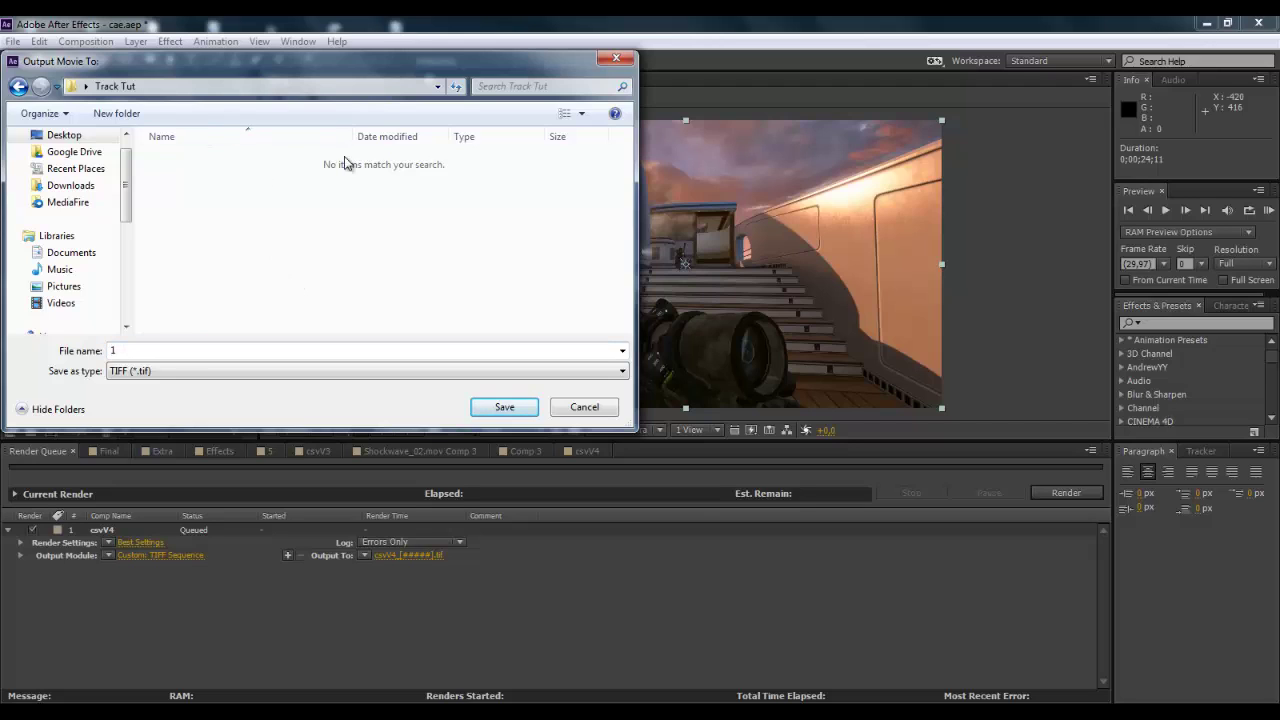
# Copy the Track Tut folder's path, save the output destination, and render the queued csvV4 composition.
pyautogui.click(389, 87)
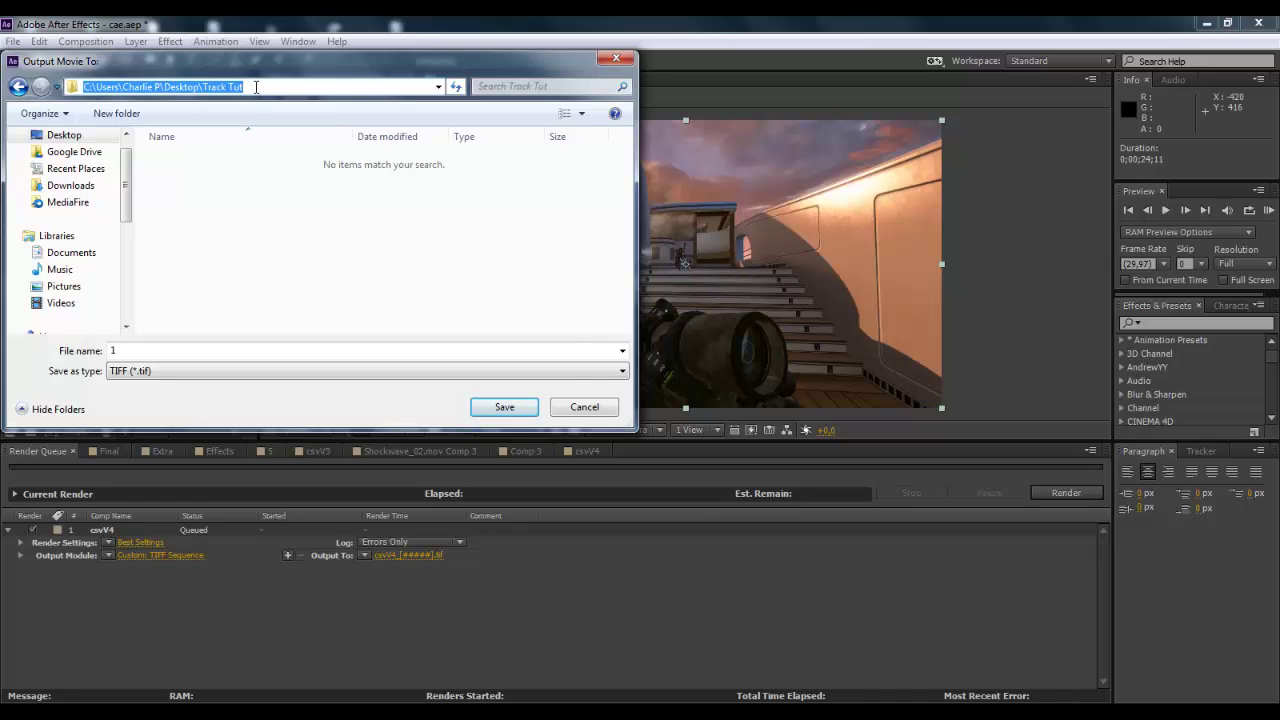
pyautogui.click(511, 408)
pyautogui.click(1066, 493)
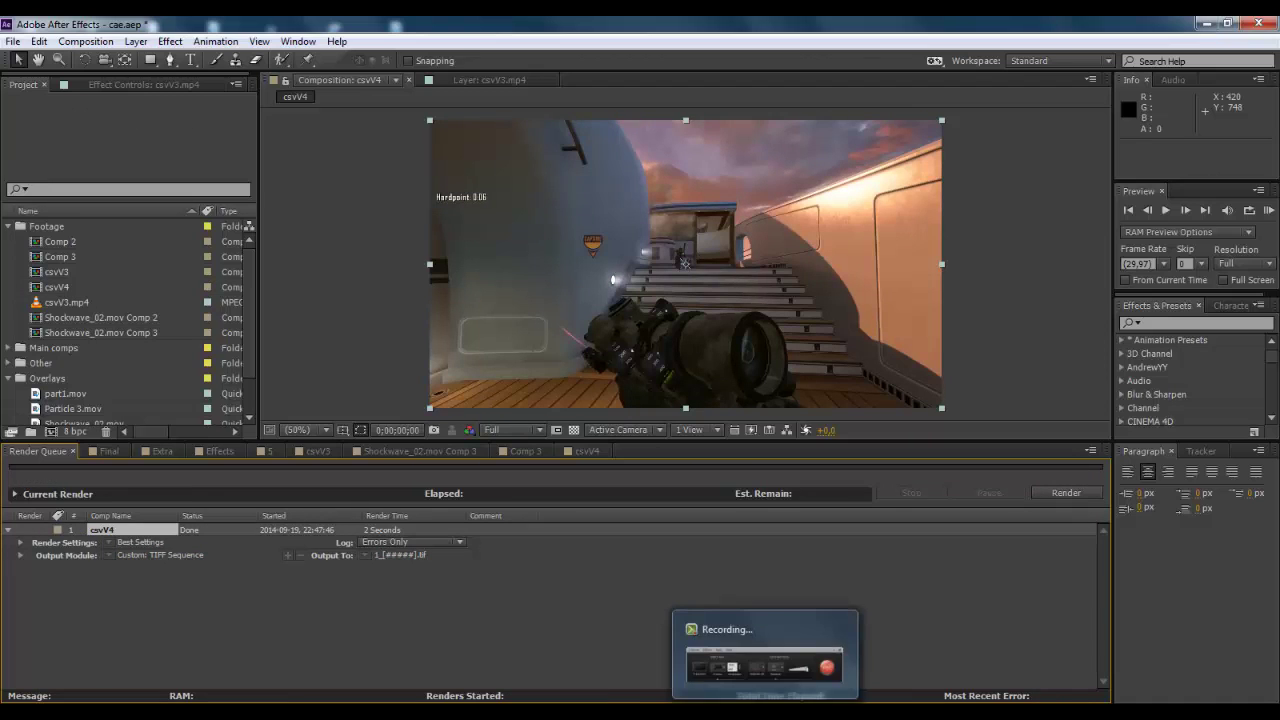
# Switch to boujou and start importing an image sequence.
pyautogui.moveTo(715, 718)
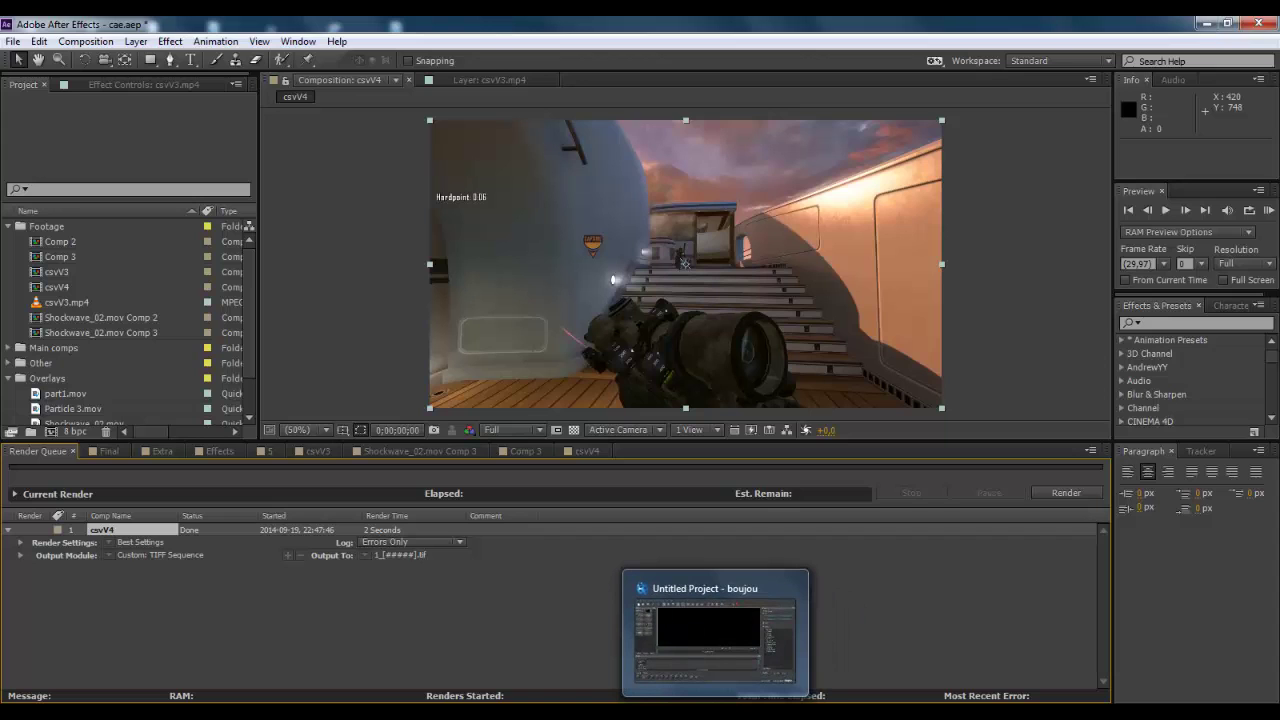
pyautogui.click(715, 718)
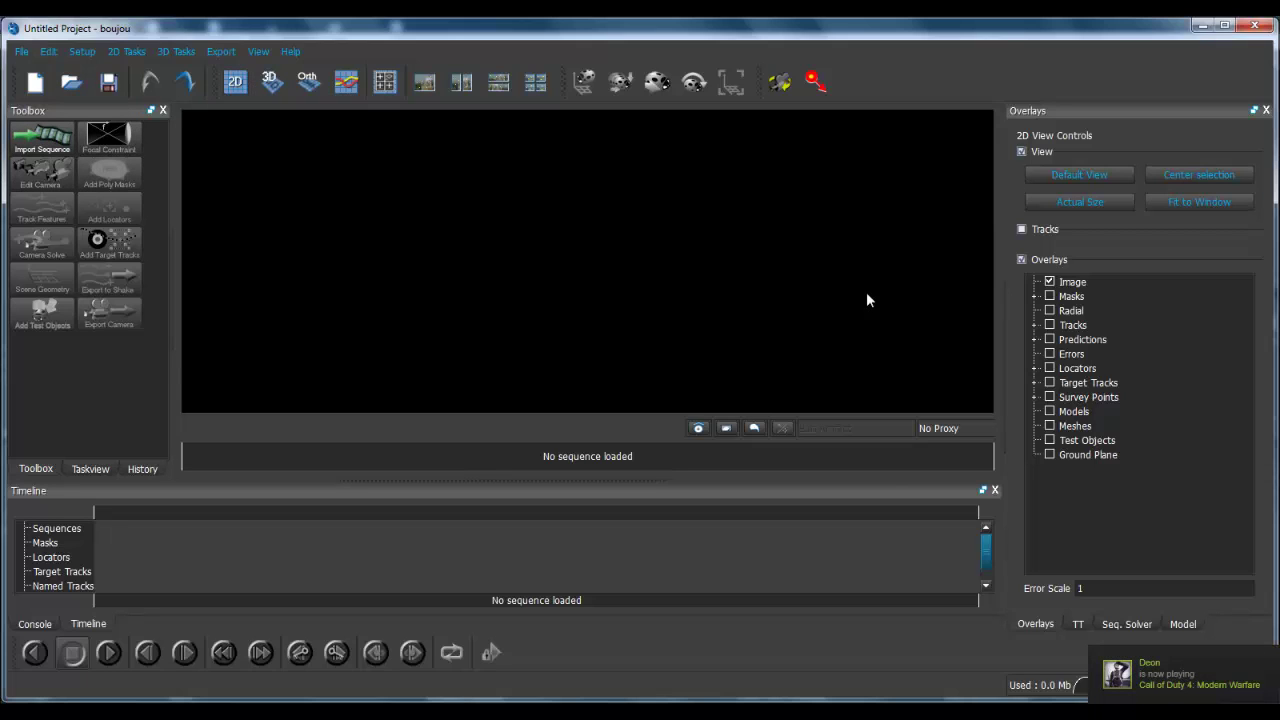
pyautogui.click(43, 143)
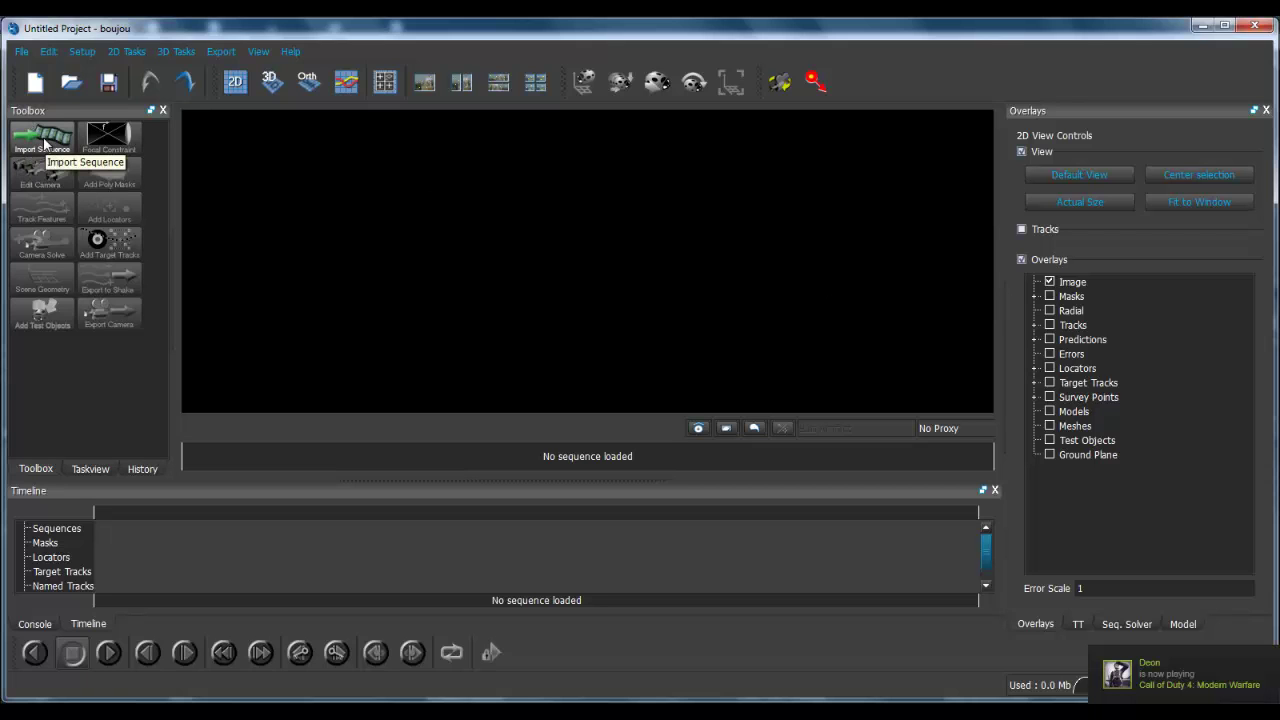
pyautogui.click(43, 143)
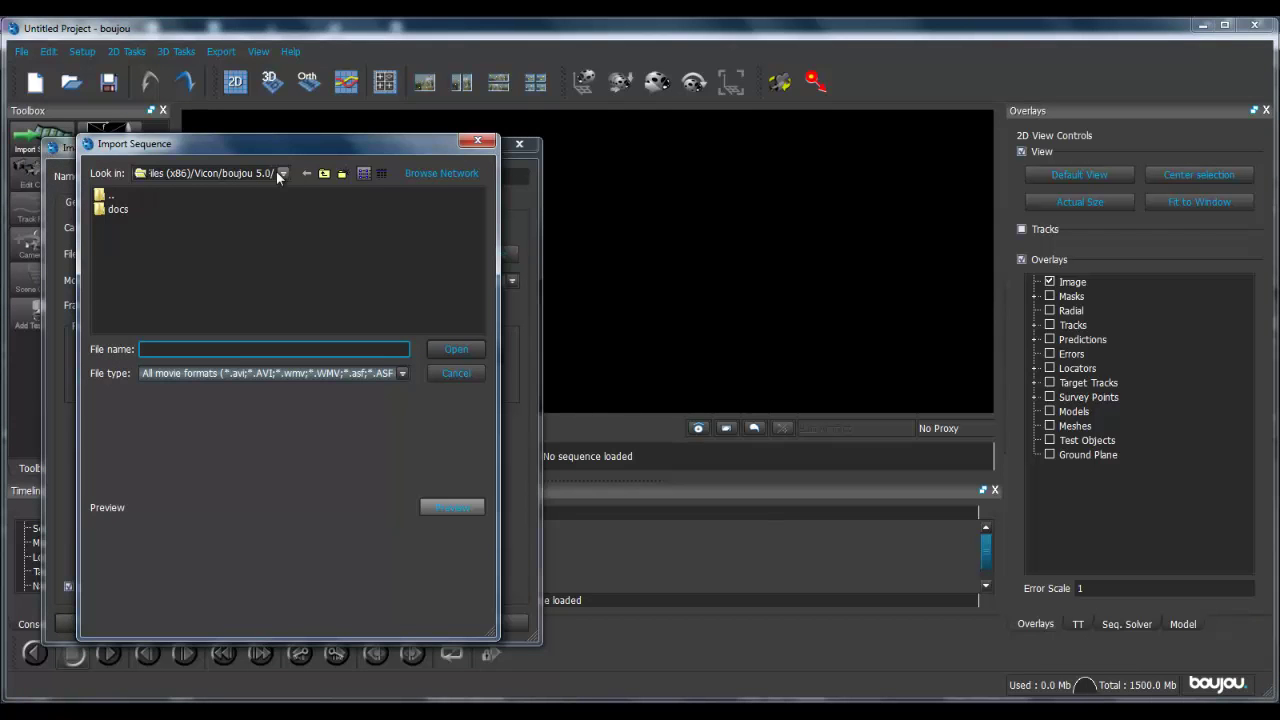
# Browse to the Desktop folder inside the user's home folder to look for the rendered frames.
pyautogui.click(282, 172)
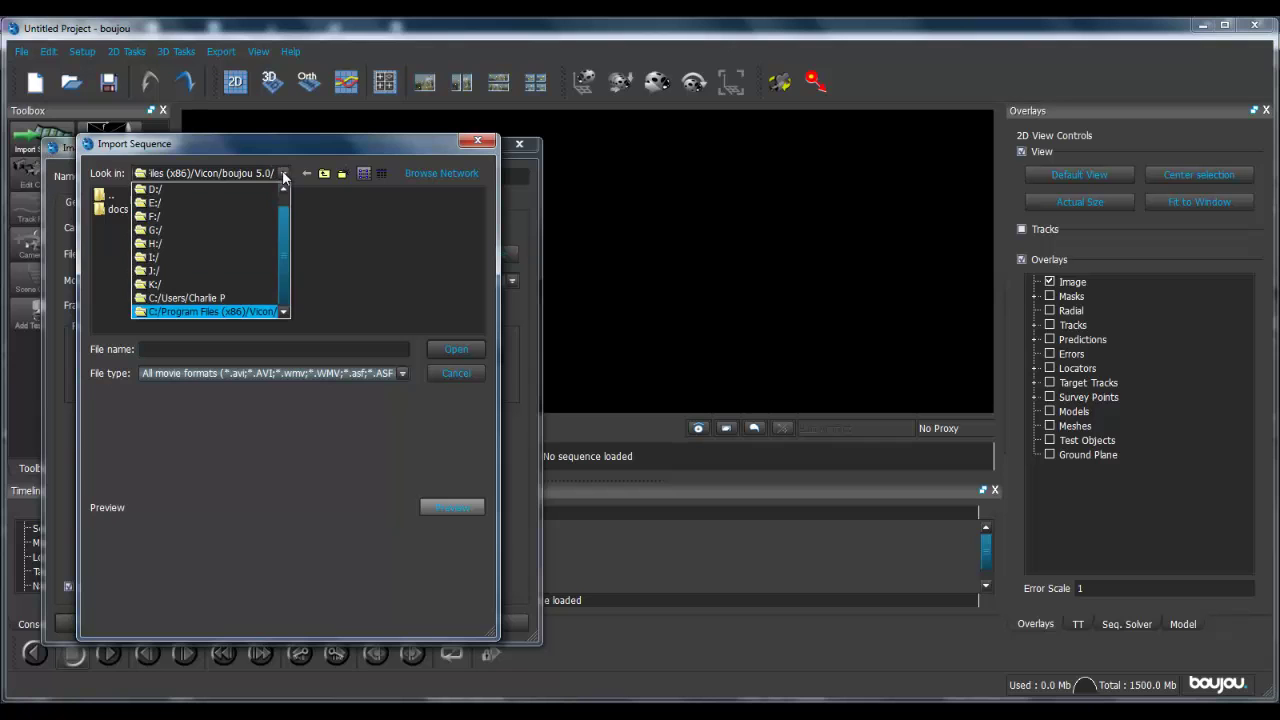
pyautogui.click(222, 292)
pyautogui.write('/Users/Charlie P/')
pyautogui.click(137, 270)
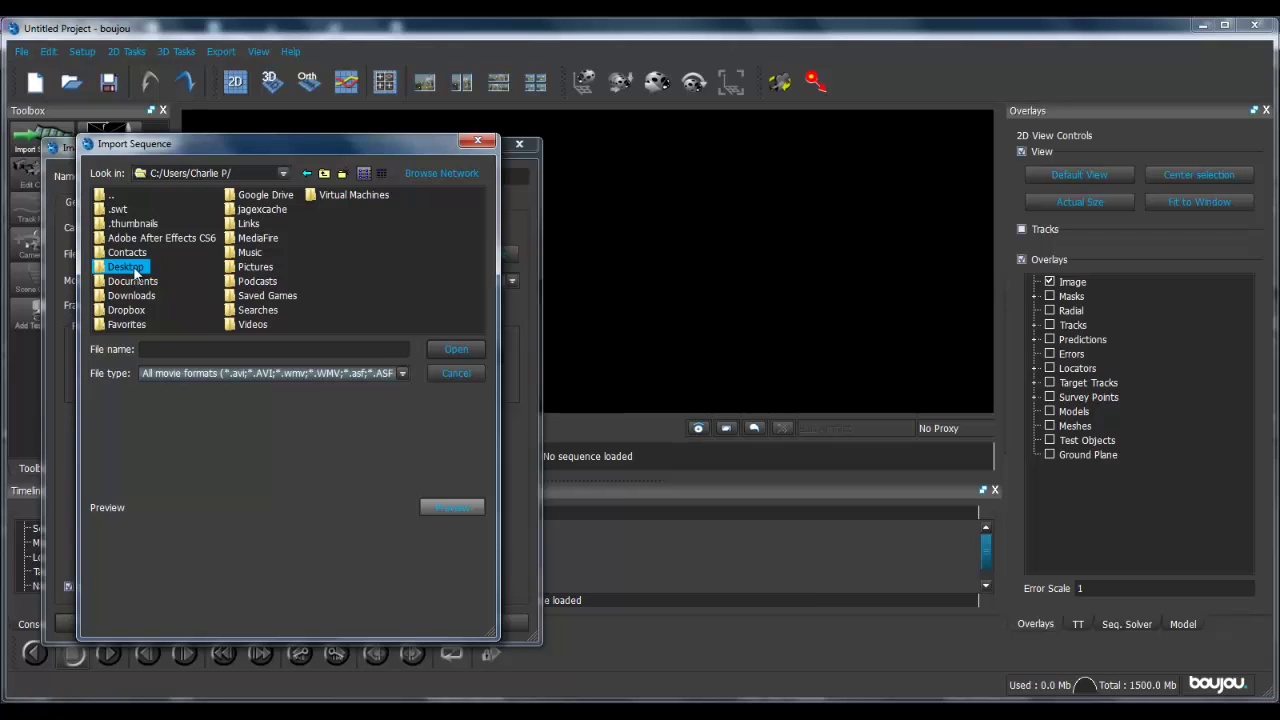
pyautogui.doubleClick(158, 262)
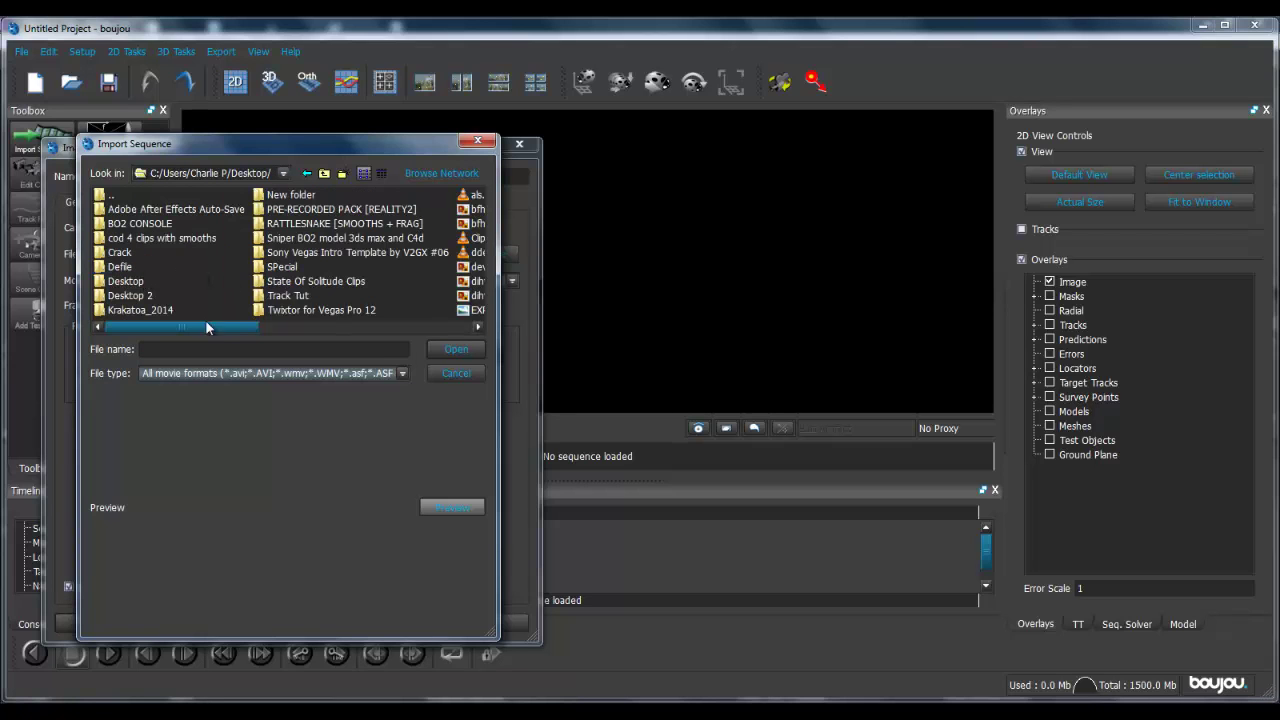
pyautogui.moveTo(205, 327)
pyautogui.mouseDown()
pyautogui.moveTo(244, 325)
pyautogui.moveTo(205, 327)
pyautogui.mouseUp()
# Go to the Track Tut folder using its copied path and open 1_00000.tif as the image sequence.
pyautogui.tripleClick(233, 173)
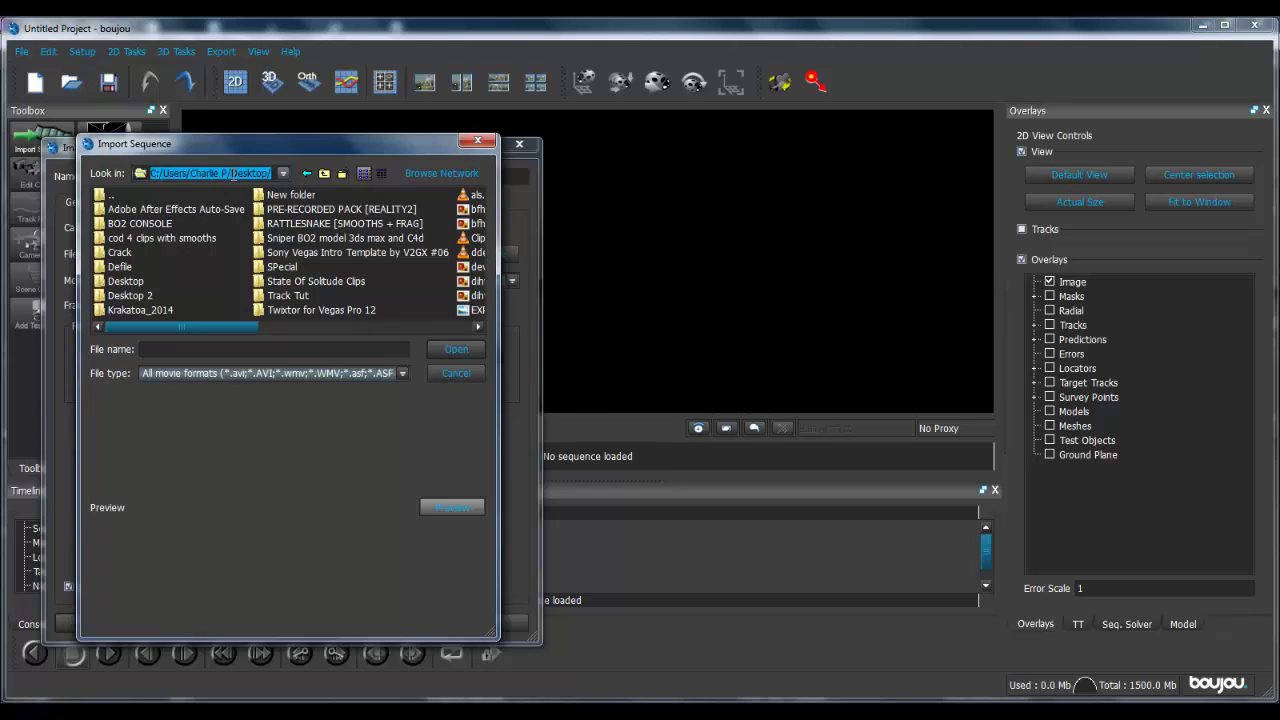
pyautogui.hotkey('ctrl', 'v')
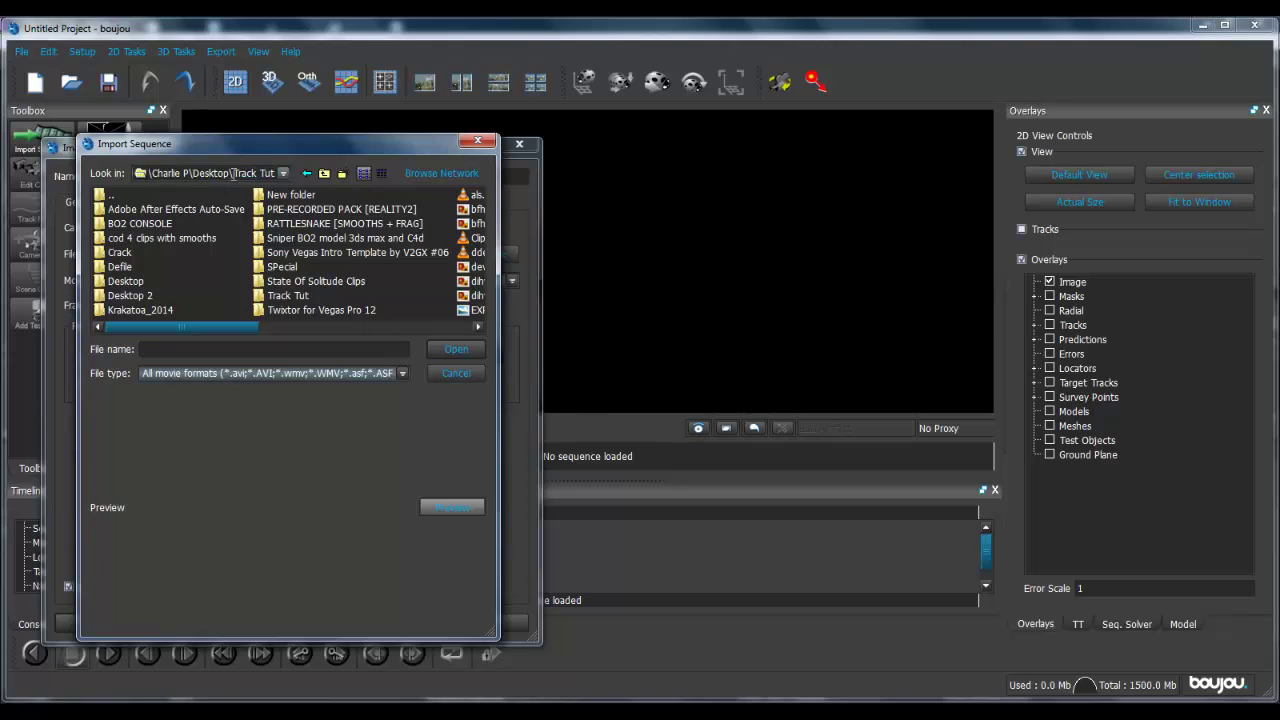
pyautogui.press('Return')
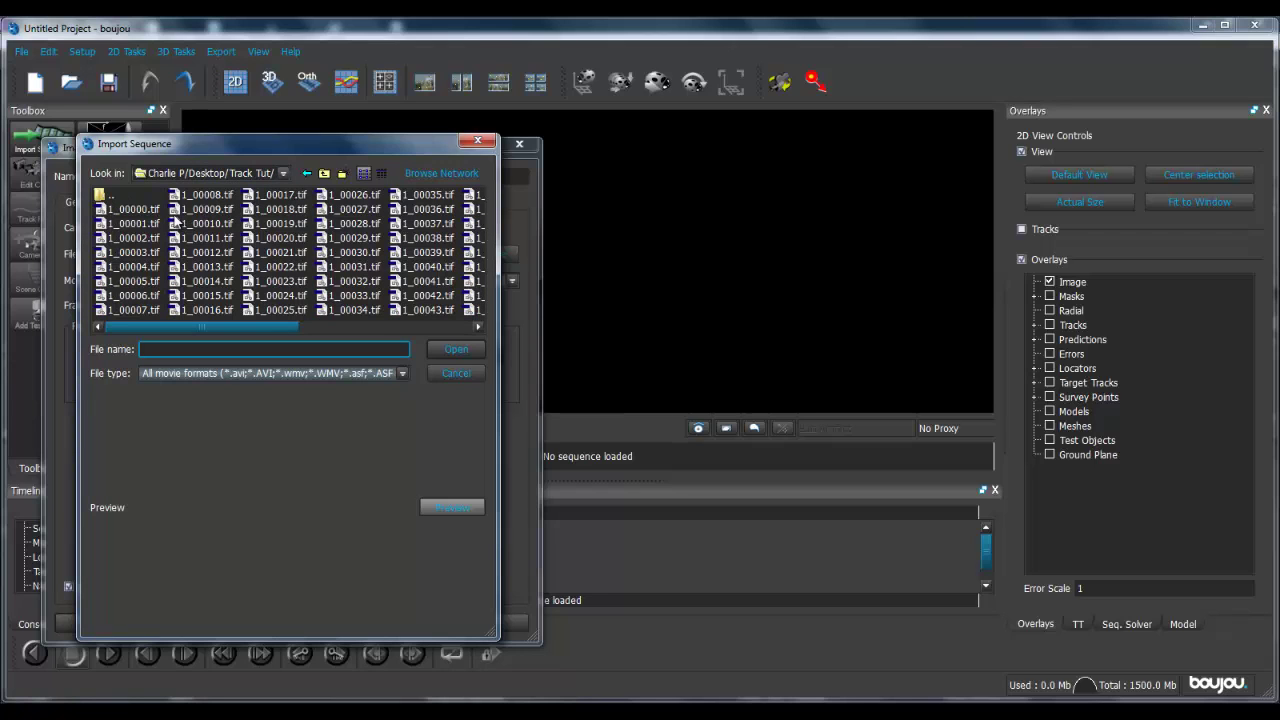
pyautogui.click(140, 209)
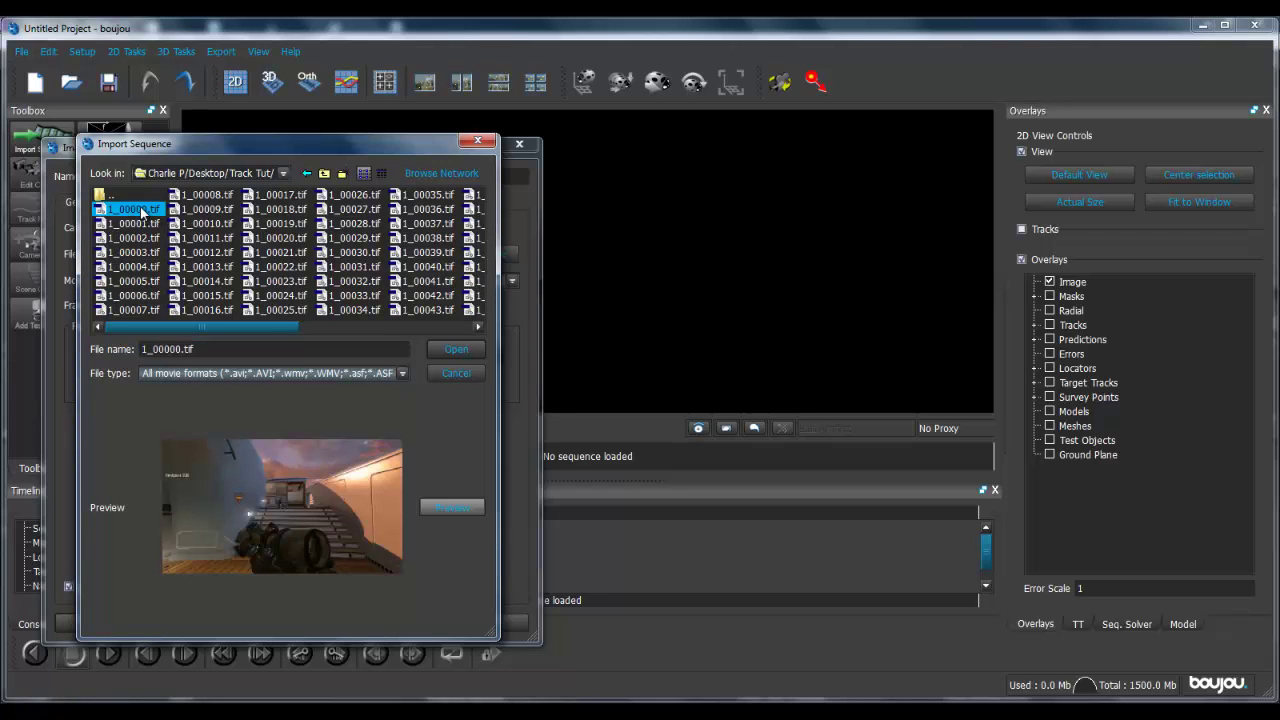
pyautogui.click(465, 351)
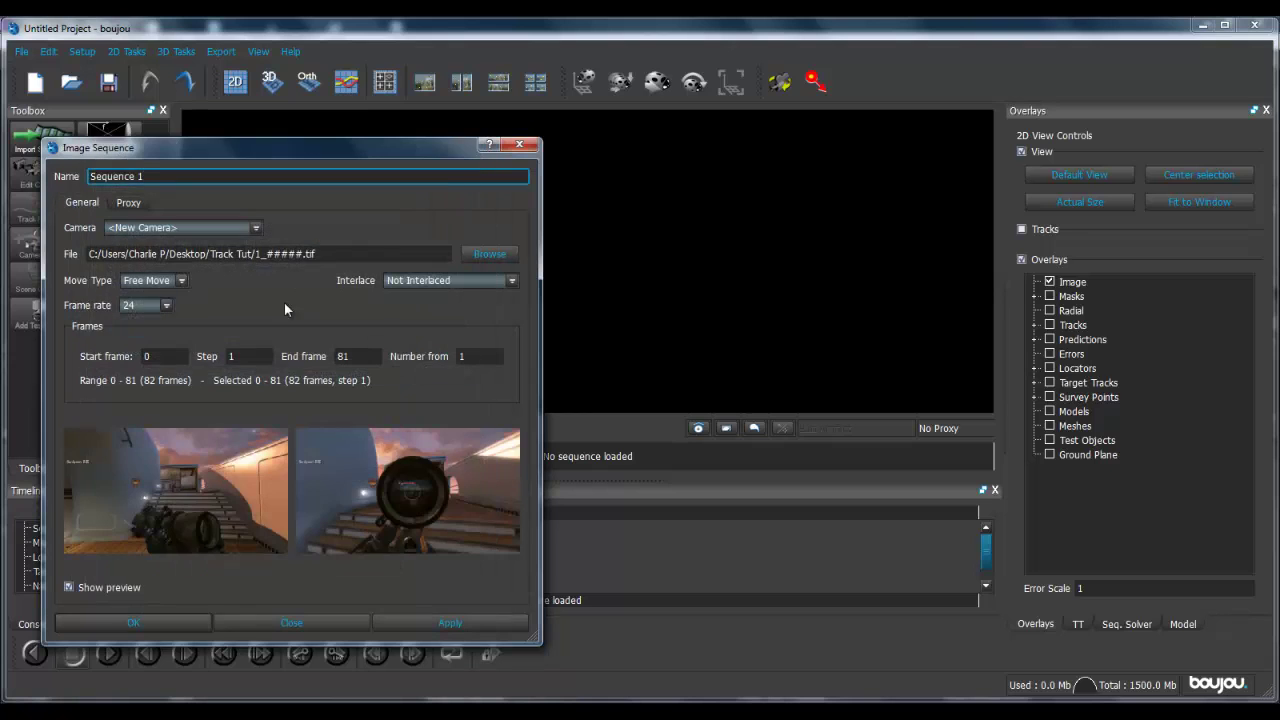
# Set the image sequence's frame rate to 29.97, and switch to After Effects to check the csvV3.mp4 clip in csvV4.
pyautogui.click(155, 308)
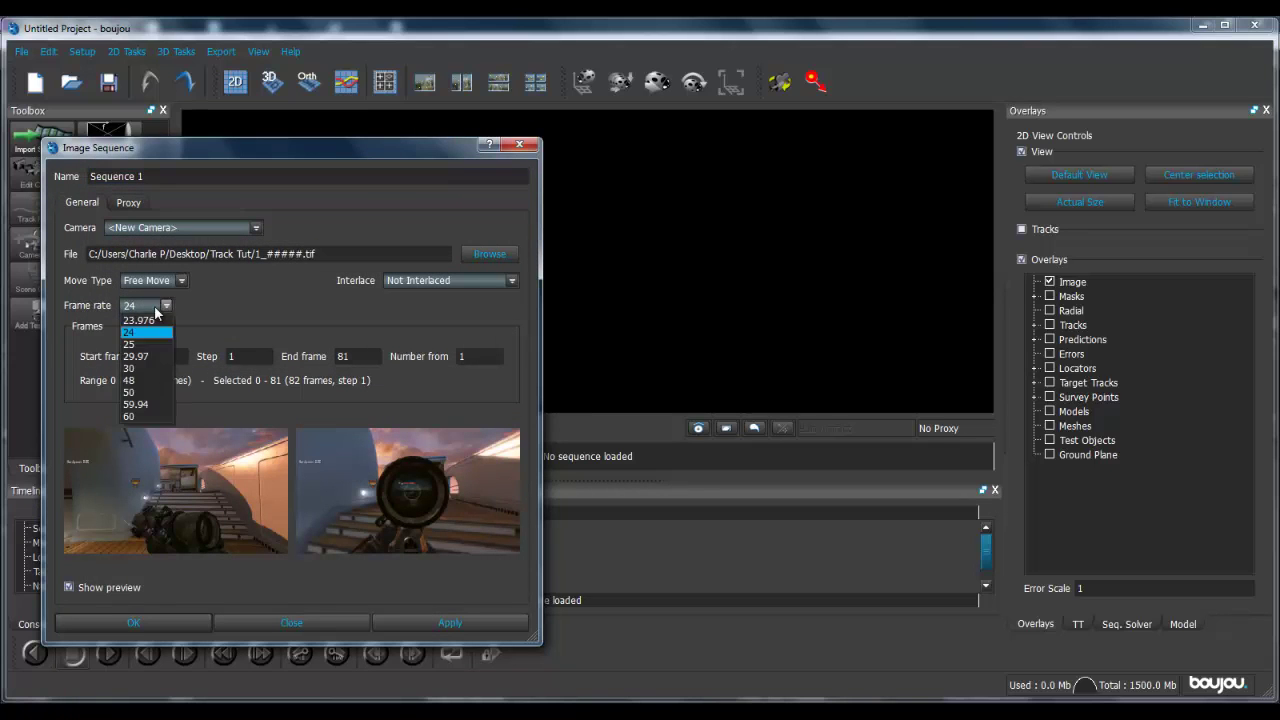
pyautogui.click(149, 357)
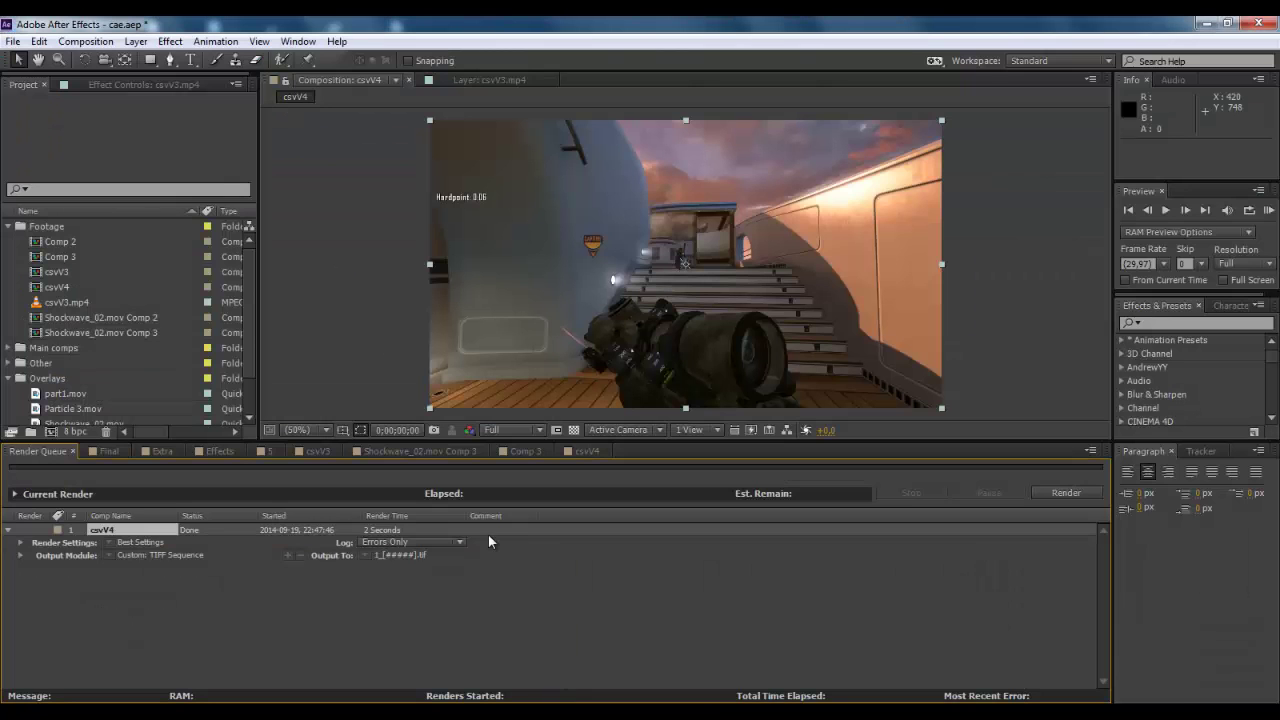
pyautogui.click(525, 451)
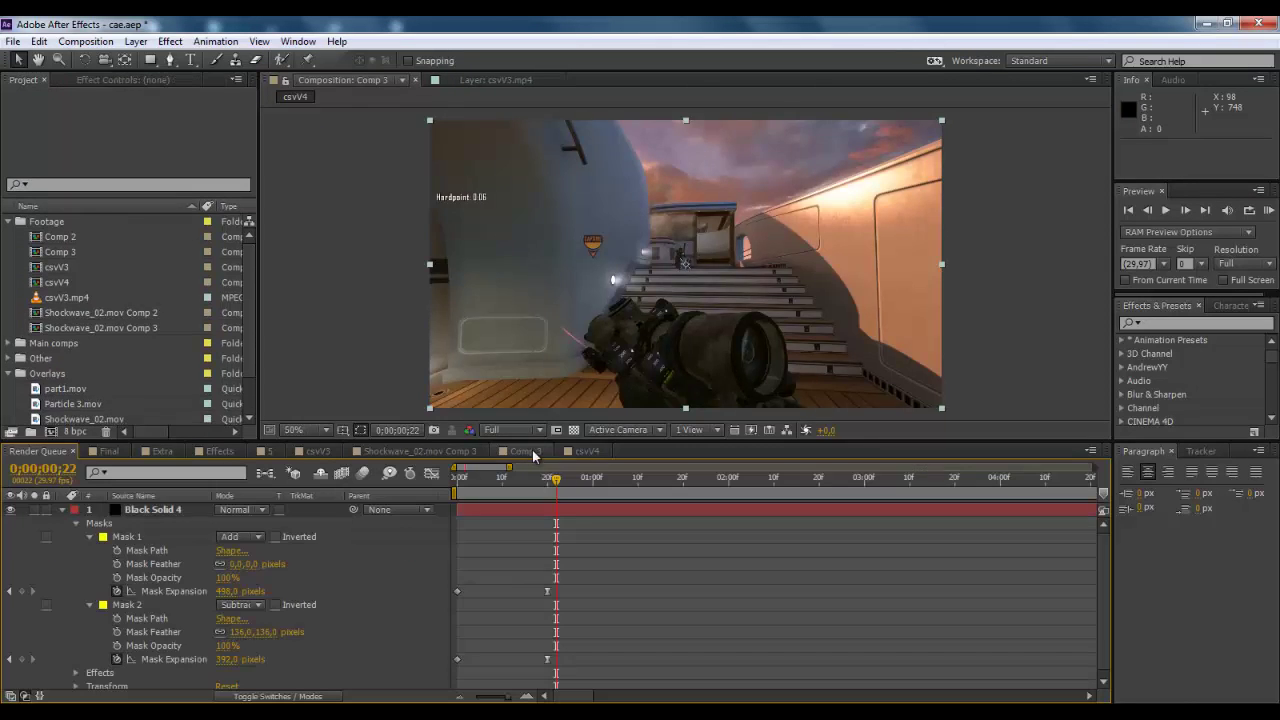
pyautogui.click(587, 451)
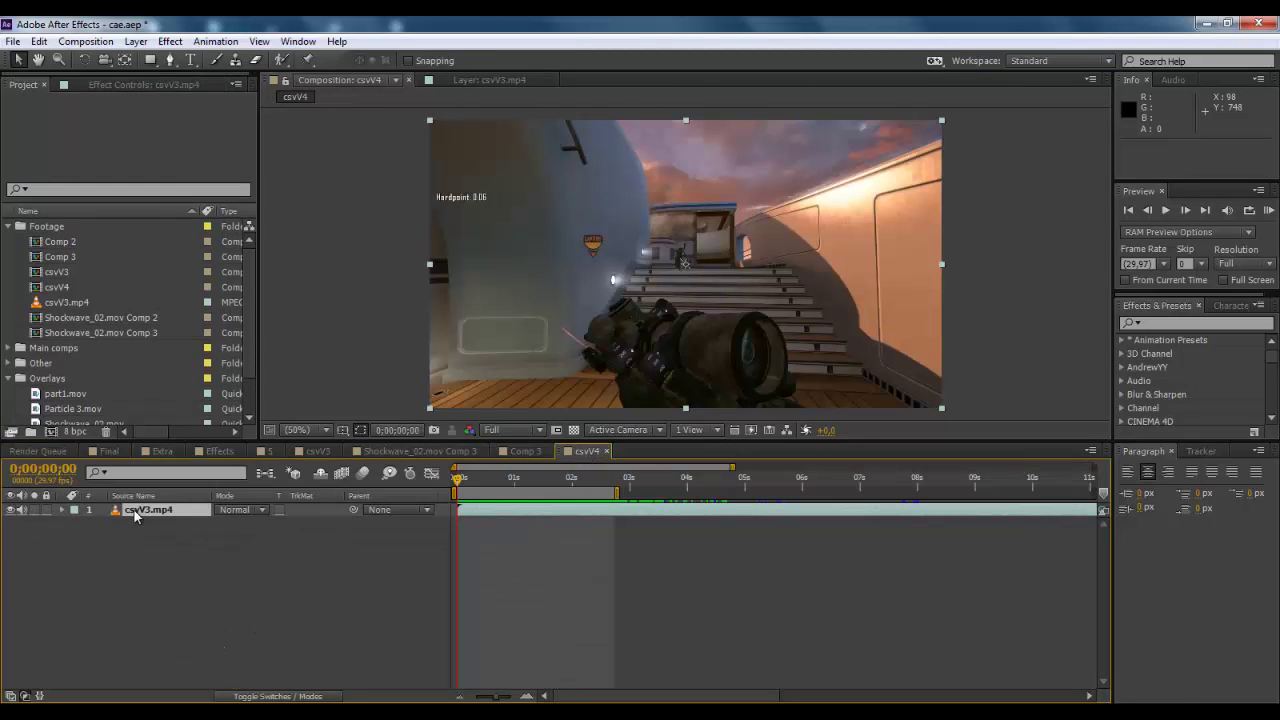
pyautogui.click(80, 304)
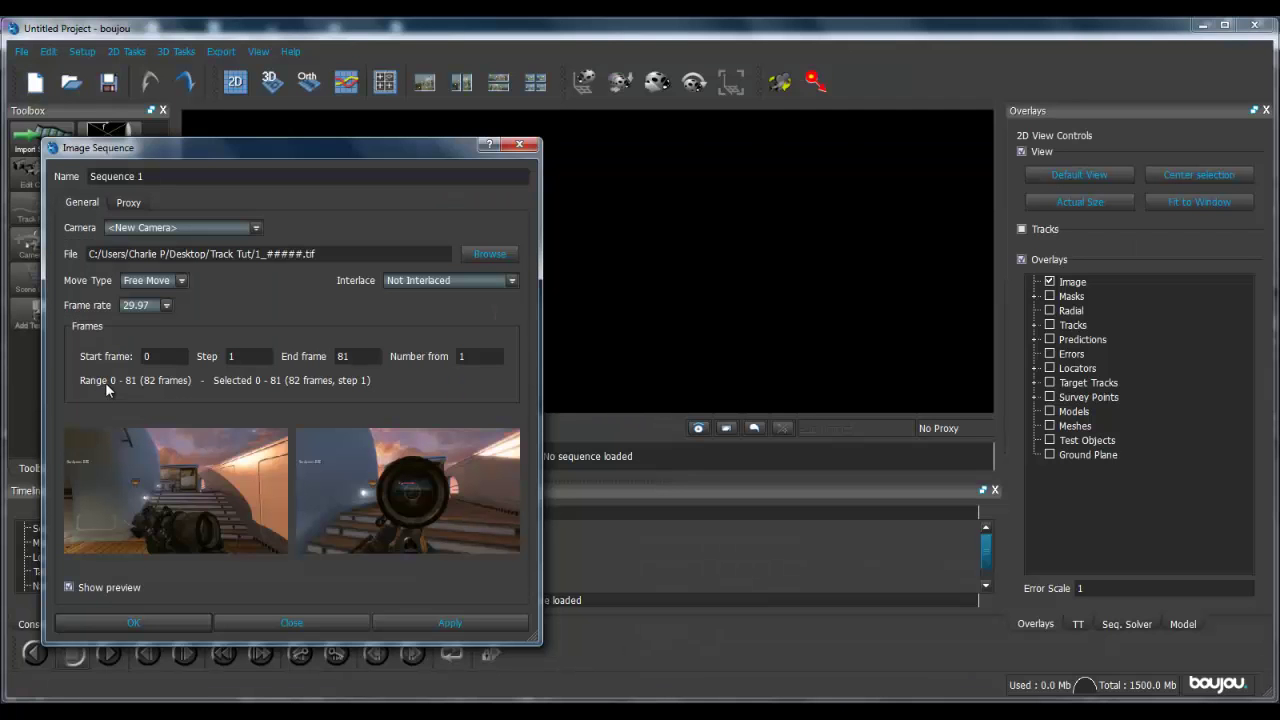
# Switch back to boujou, apply the image sequence with a frame rate of 29.97, and close its settings.
pyautogui.click(162, 306)
pyautogui.click(150, 357)
pyautogui.click(445, 622)
pyautogui.click(165, 307)
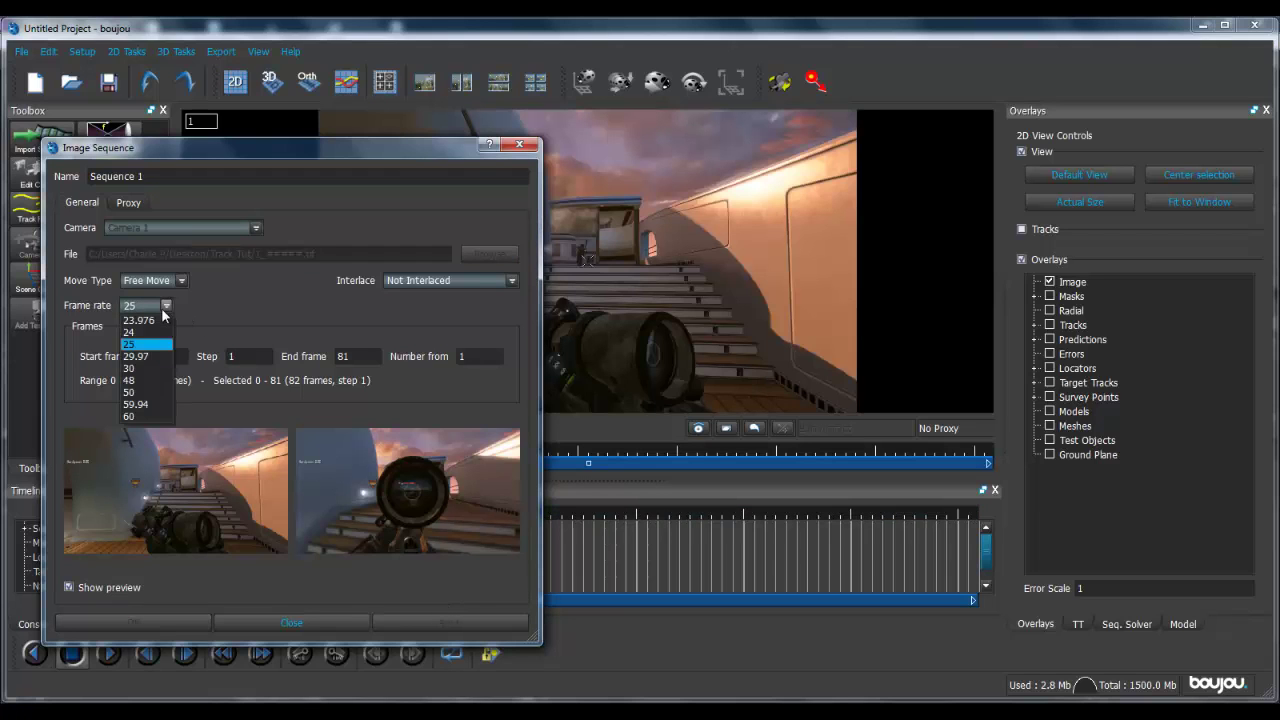
pyautogui.click(150, 357)
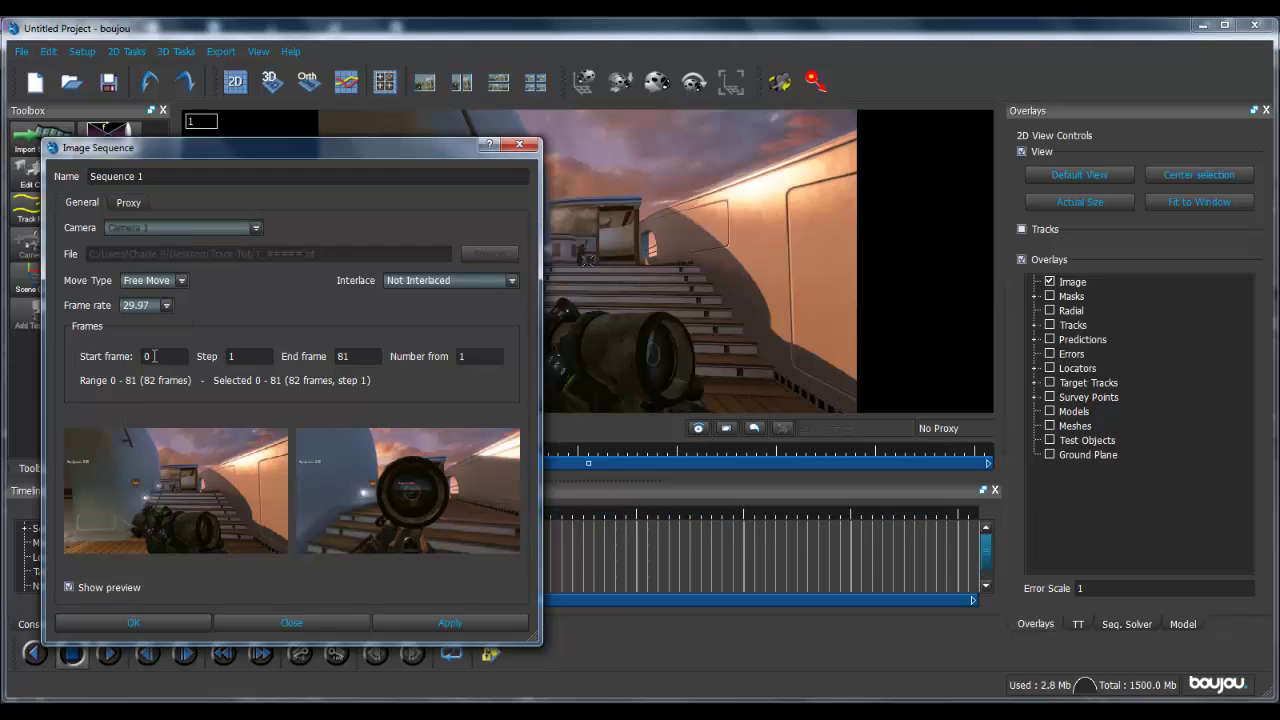
pyautogui.click(452, 624)
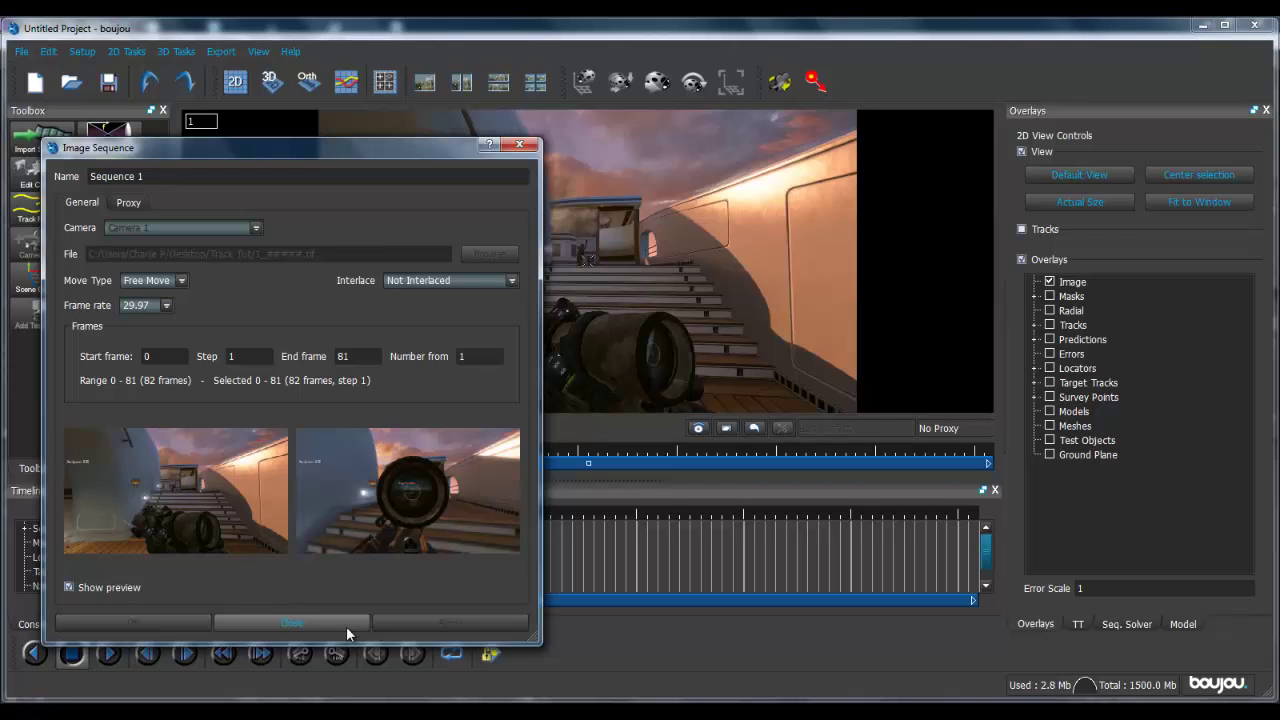
pyautogui.click(291, 623)
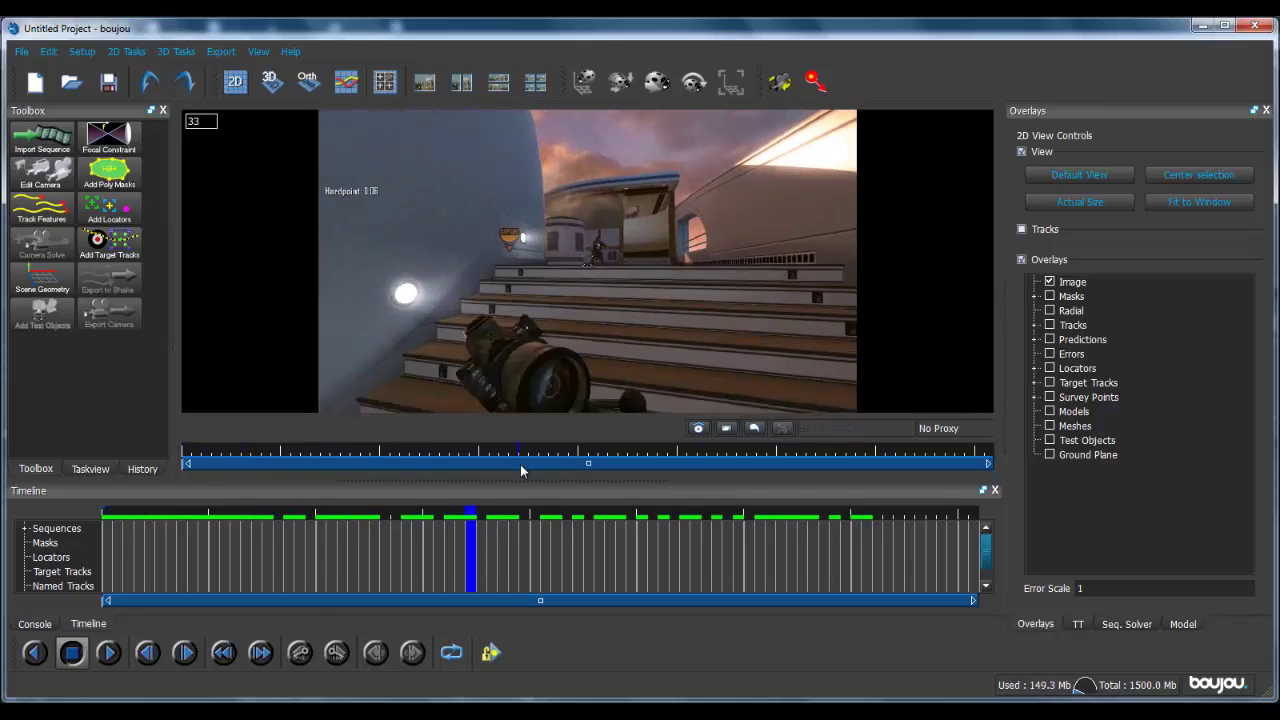
# Scrub through the imported footage to examine the moving weapon and on-screen overlays, ending at frame 1.
pyautogui.moveTo(880, 456); pyautogui.dragTo(190, 461)
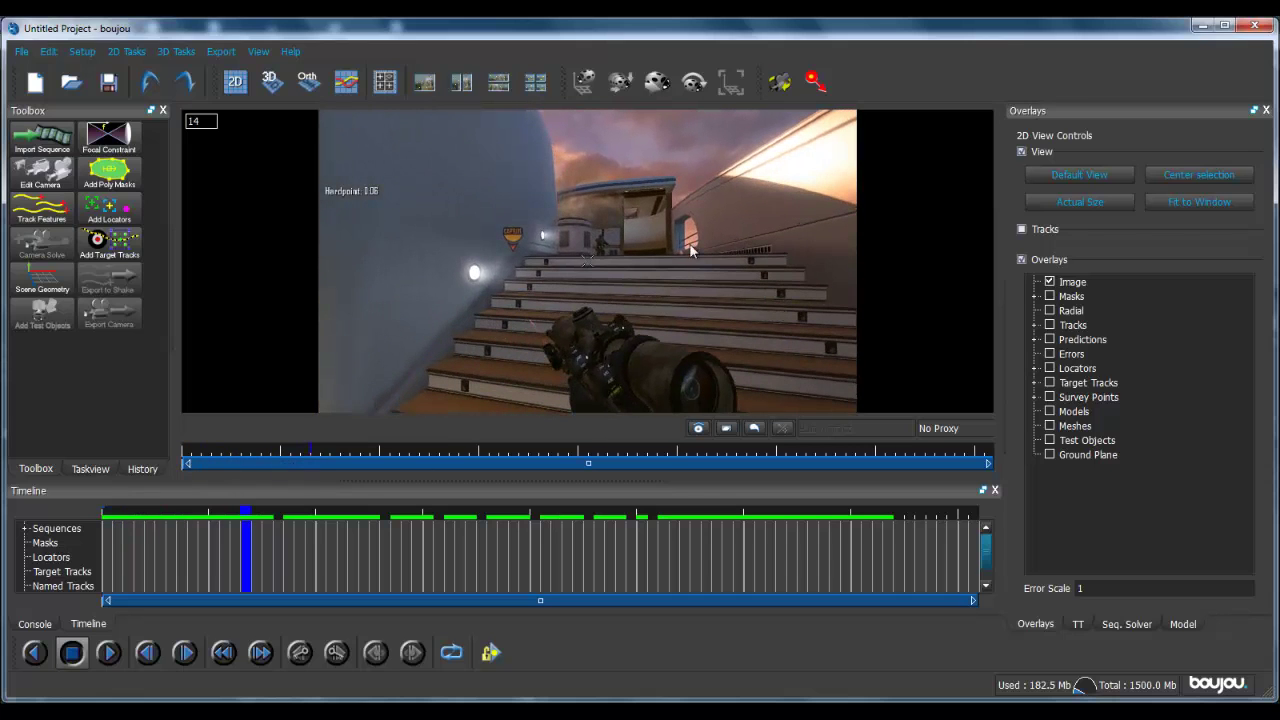
pyautogui.moveTo(304, 448); pyautogui.dragTo(212, 452)
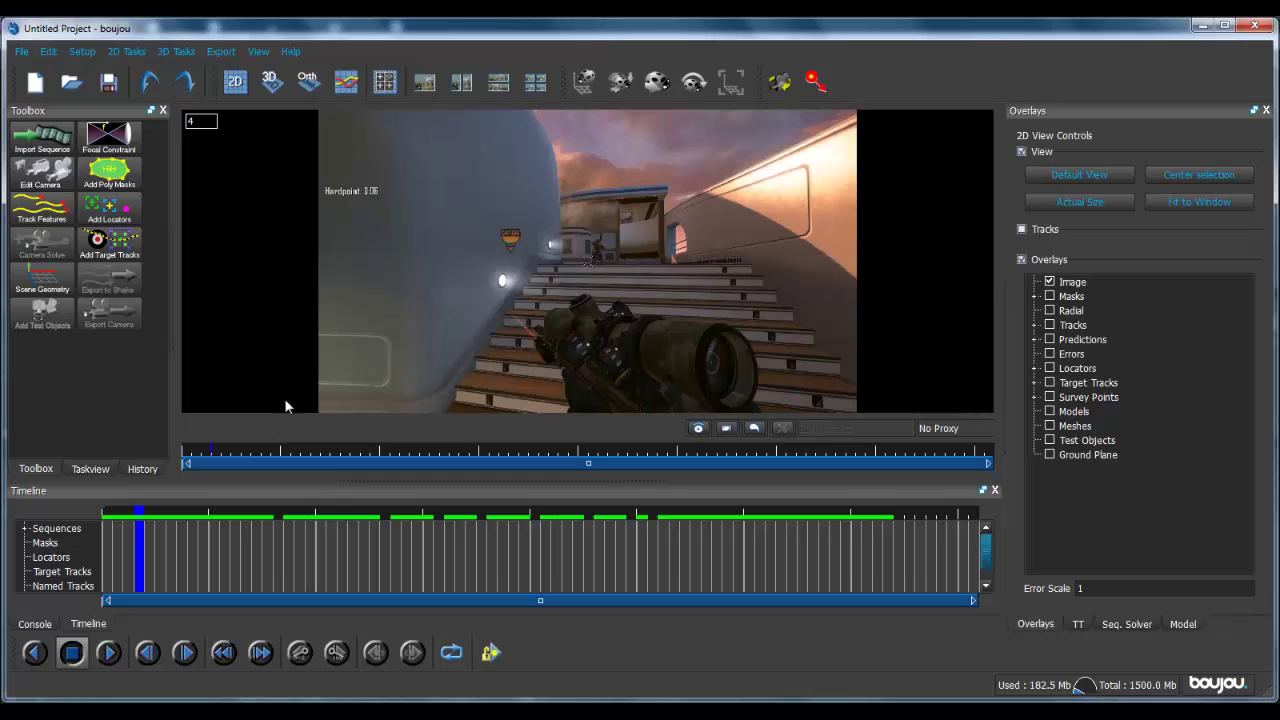
pyautogui.moveTo(213, 452); pyautogui.dragTo(191, 456)
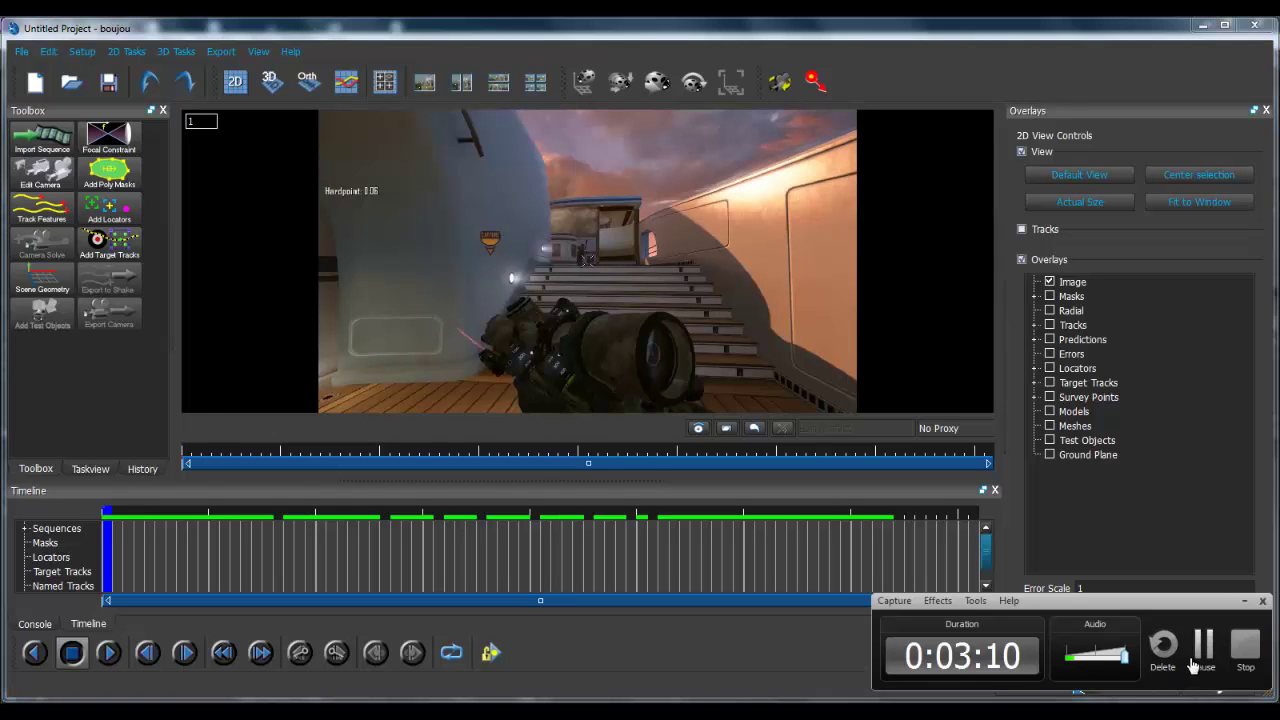
pyautogui.click(1202, 664)
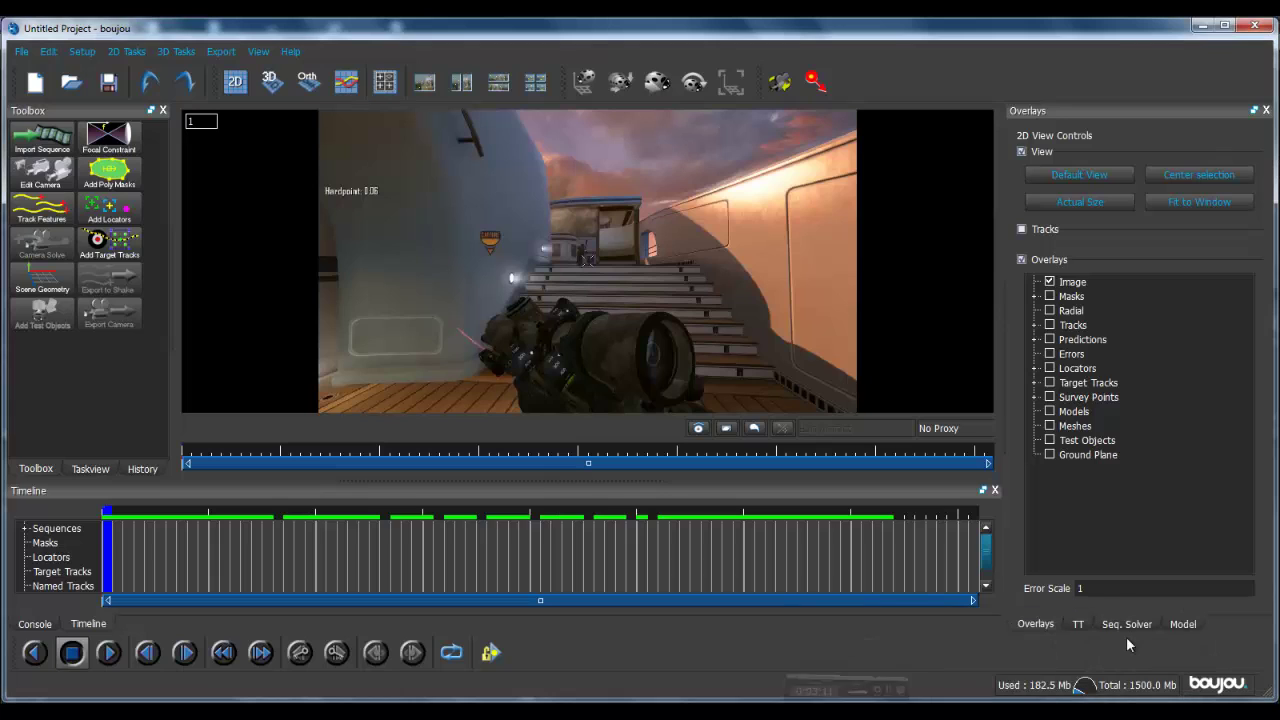
# Draw a four-point poly mask around the Hardpoint text overlay at frame 1.
pyautogui.click(115, 176)
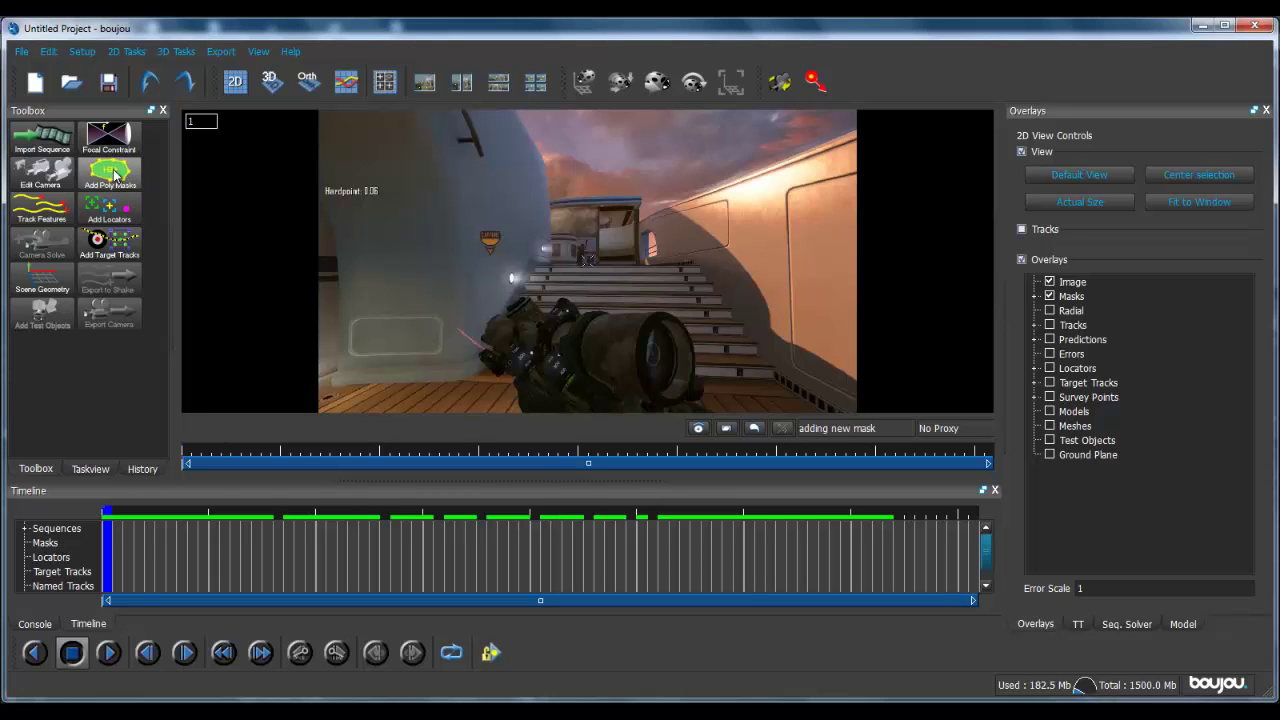
pyautogui.click(314, 184)
pyautogui.click(384, 184)
pyautogui.click(384, 200)
pyautogui.click(314, 200)
pyautogui.click(315, 189)
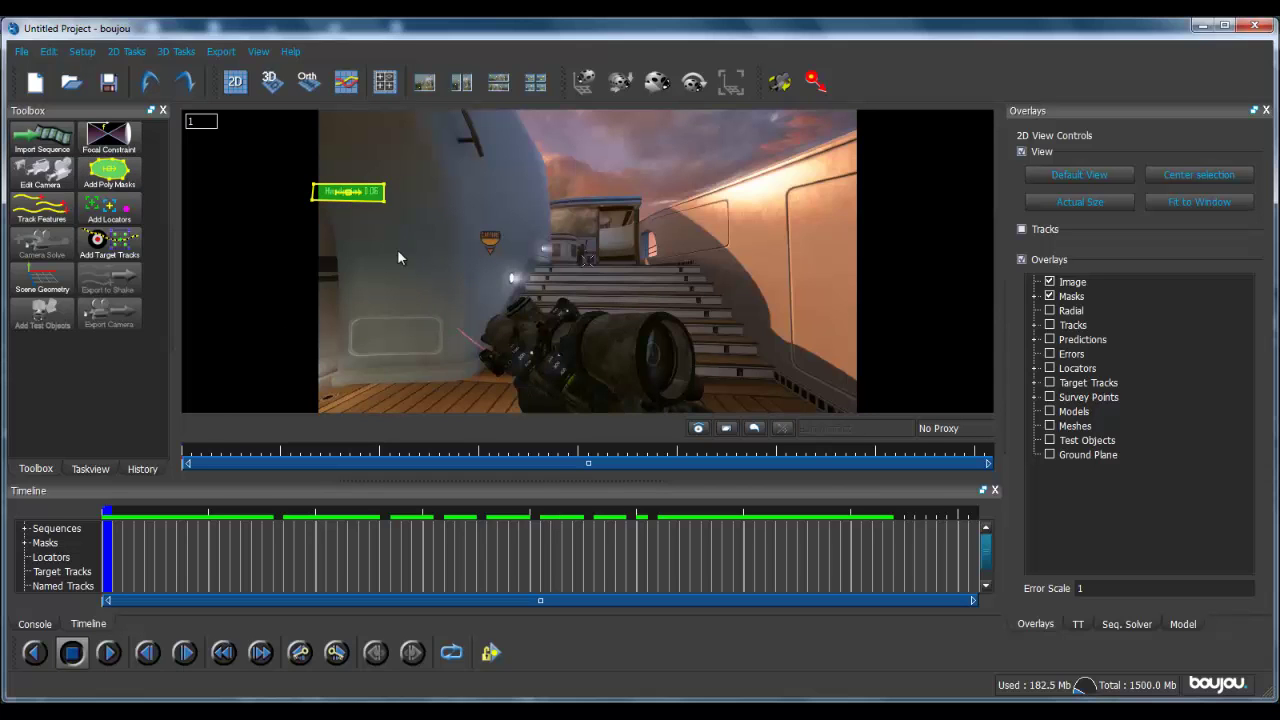
# Go to frame 11 and draw a small four-point poly mask over the crosshair at the picture's centre.
pyautogui.moveTo(189, 455); pyautogui.dragTo(288, 455)
pyautogui.click(99, 172)
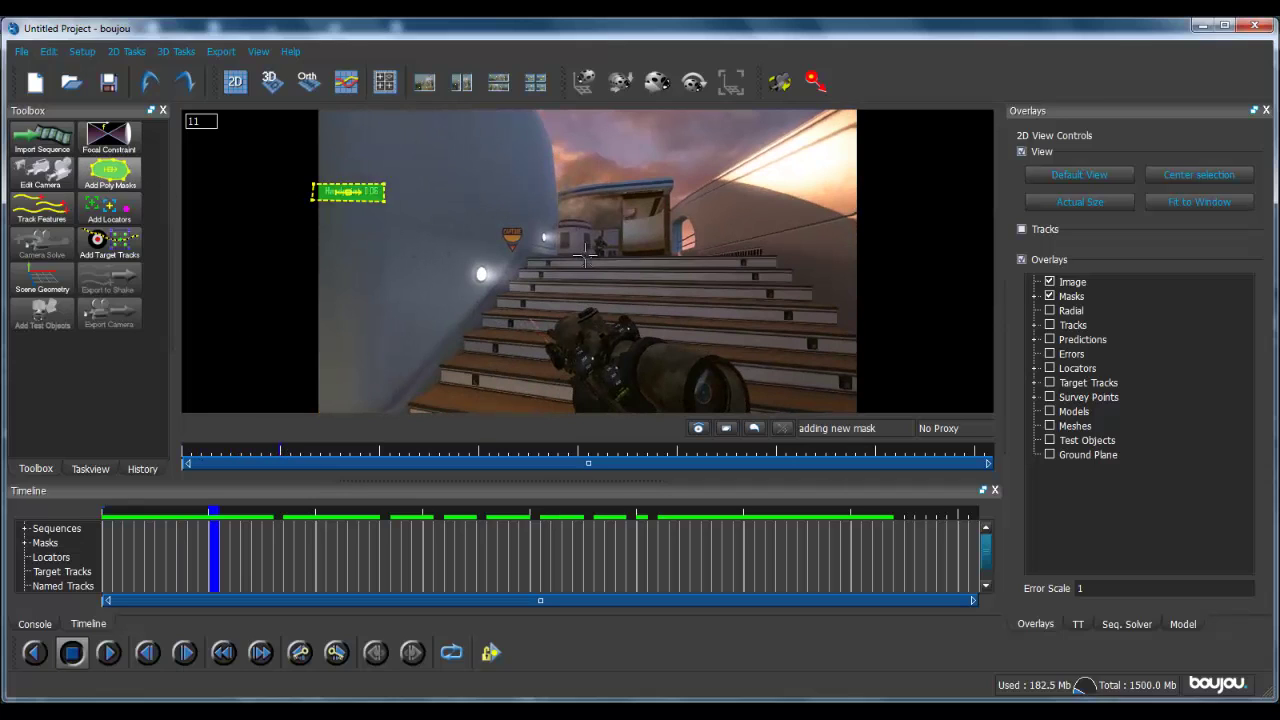
pyautogui.click(580, 252)
pyautogui.click(598, 252)
pyautogui.click(600, 273)
pyautogui.click(577, 274)
pyautogui.click(580, 252)
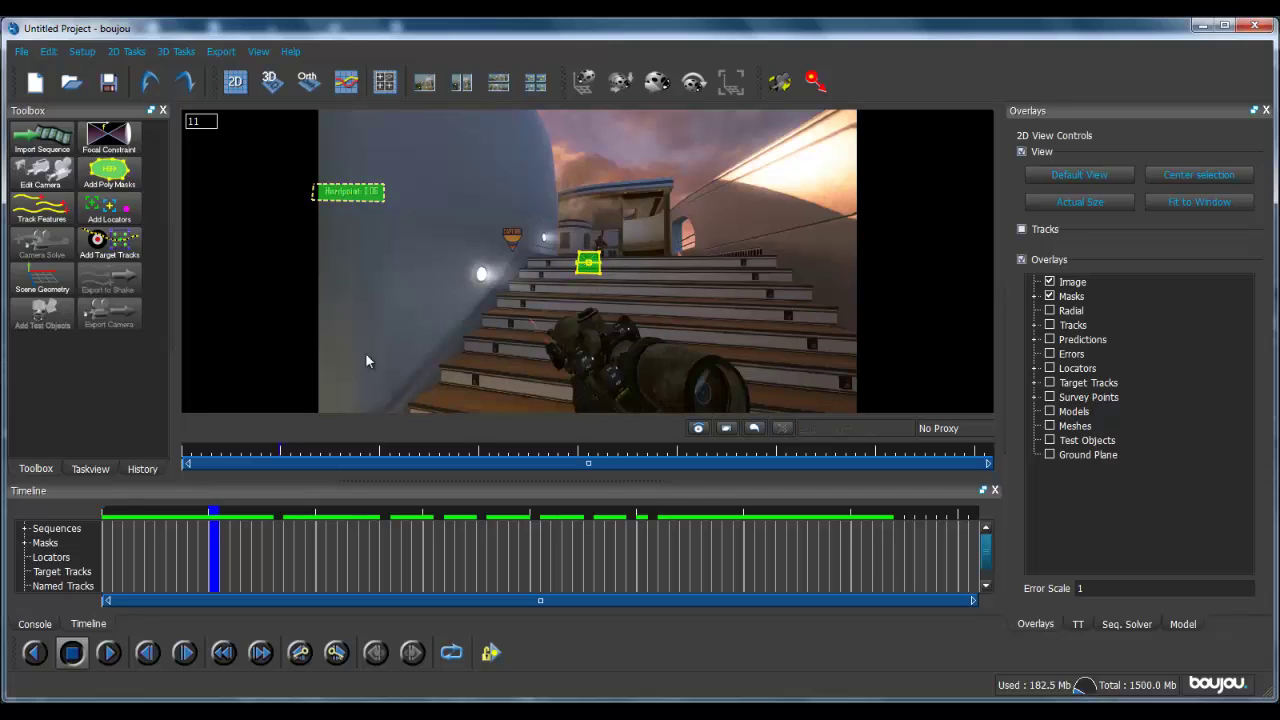
# Draw a four-point poly mask around the orange objective marker at frame 11.
pyautogui.click(134, 189)
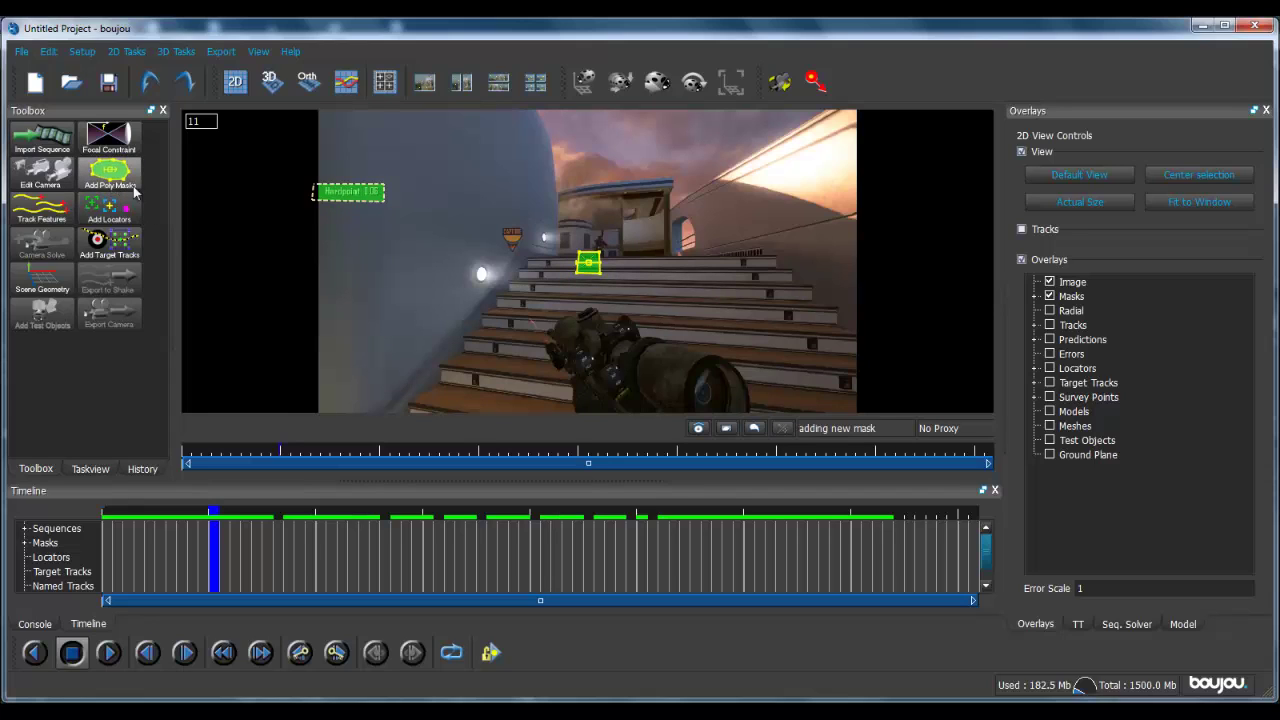
pyautogui.click(498, 224)
pyautogui.click(533, 228)
pyautogui.click(523, 260)
pyautogui.click(493, 252)
pyautogui.click(497, 225)
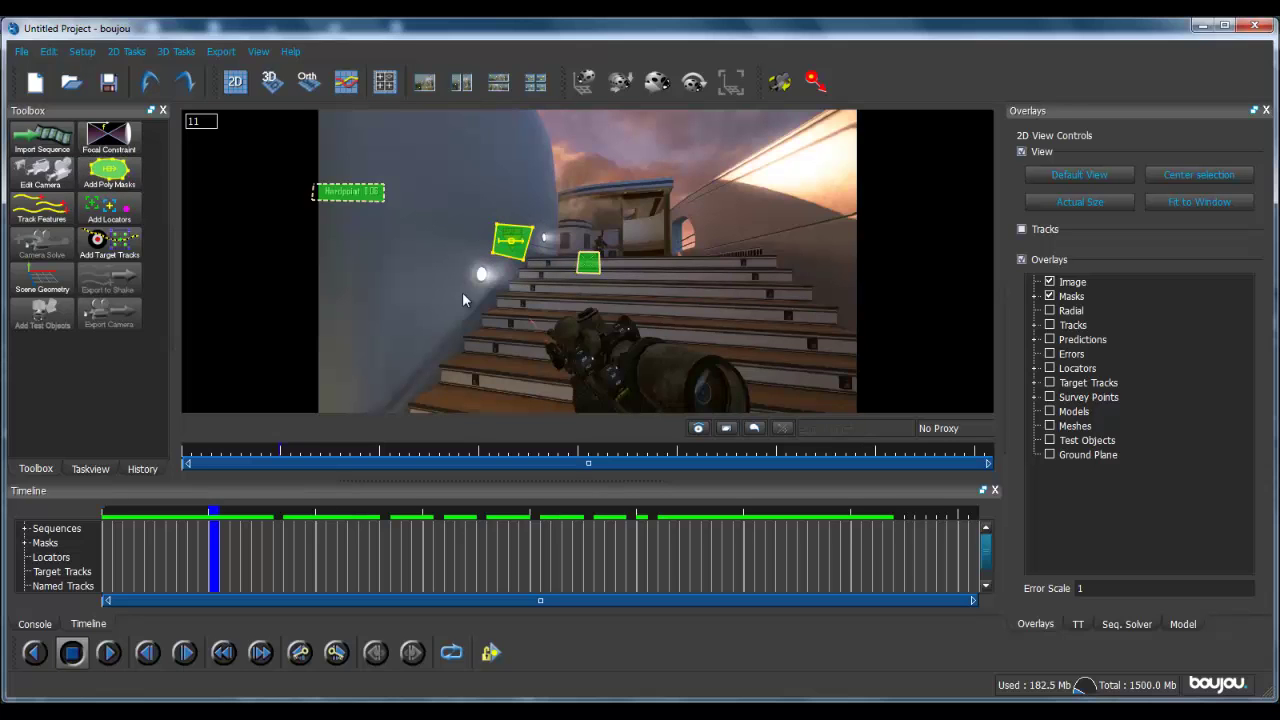
# Reposition the objective marker's mask over the marker at frames 2, 1 and 6.
pyautogui.moveTo(278, 452); pyautogui.dragTo(200, 454)
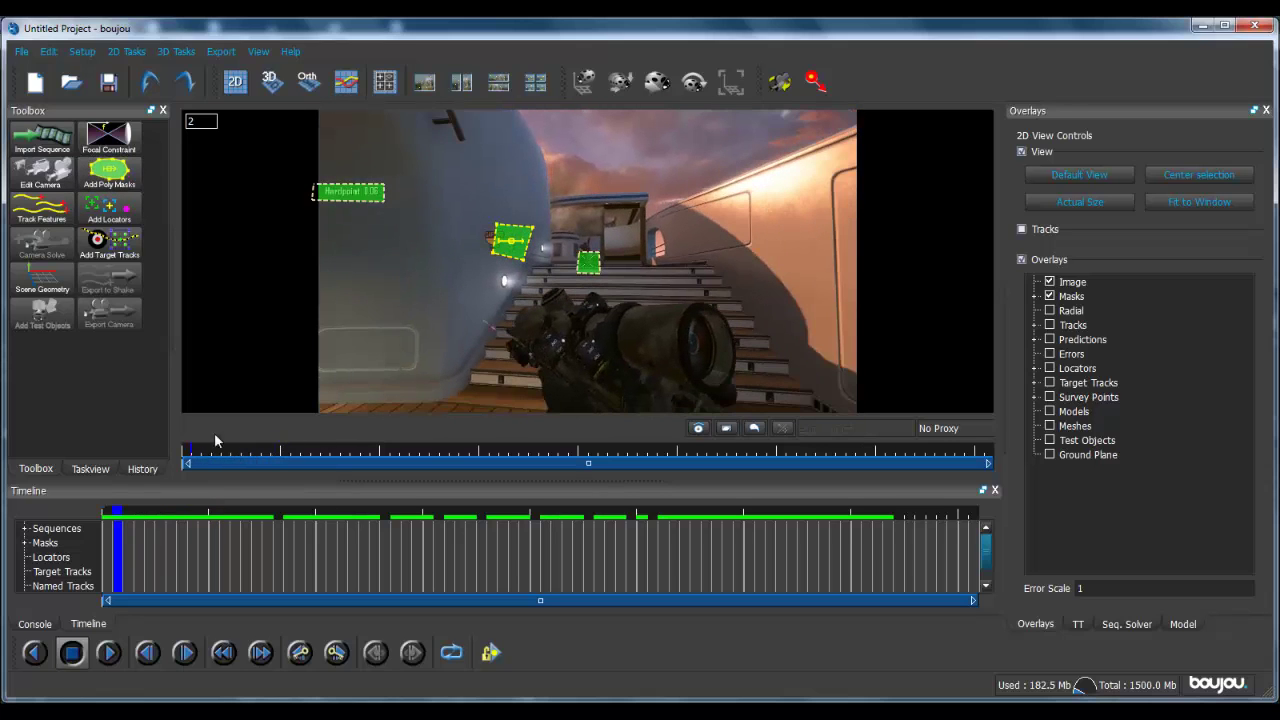
pyautogui.moveTo(512, 247); pyautogui.dragTo(496, 243)
pyautogui.click(186, 453)
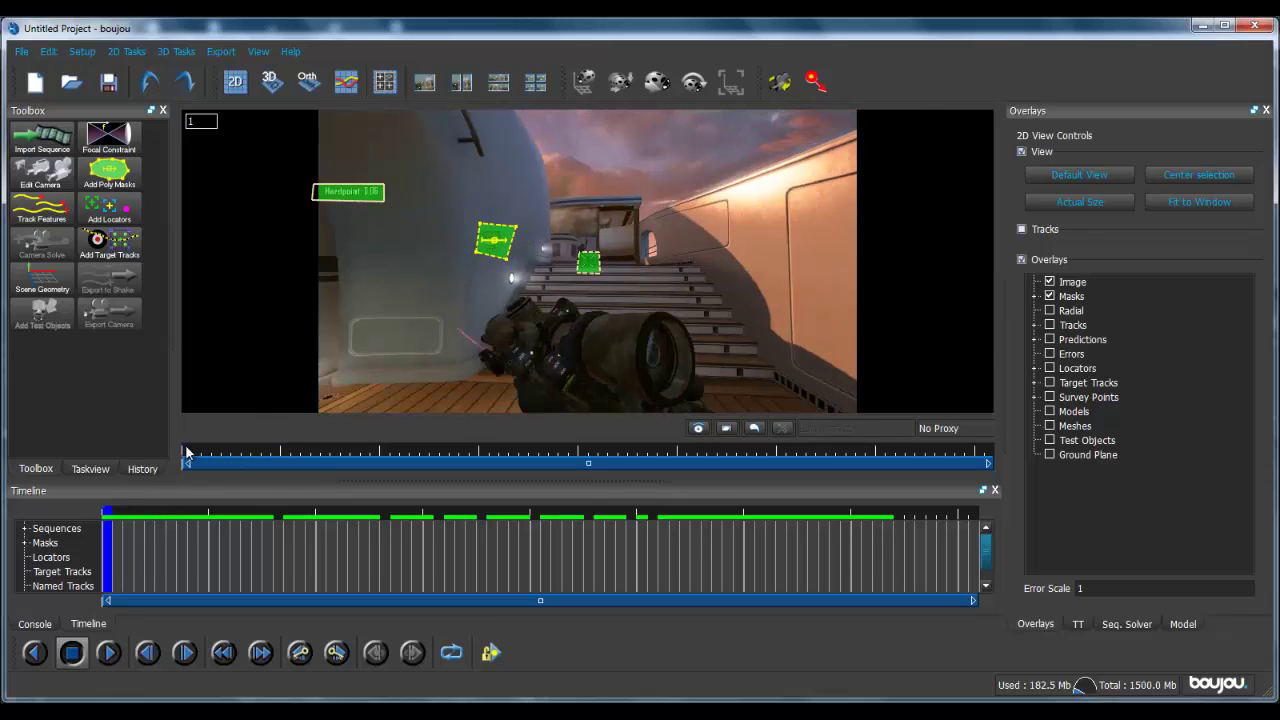
pyautogui.moveTo(497, 245); pyautogui.dragTo(489, 241)
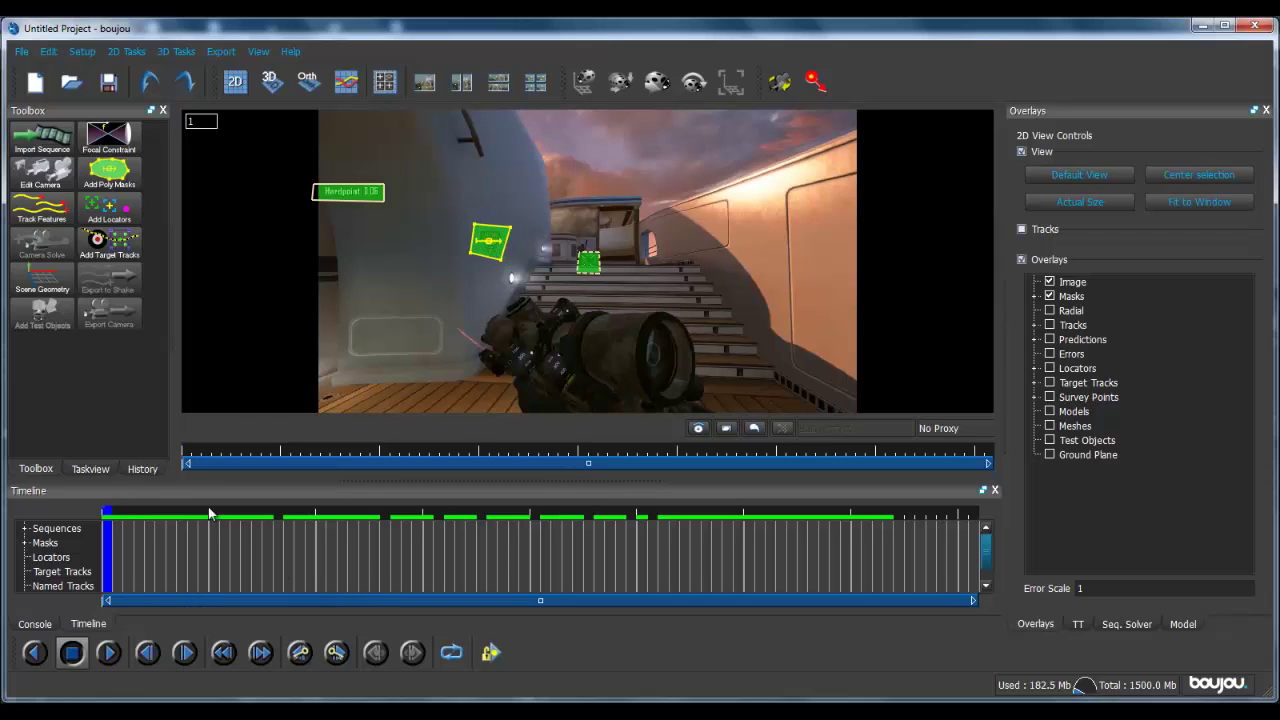
pyautogui.moveTo(186, 456); pyautogui.dragTo(231, 454)
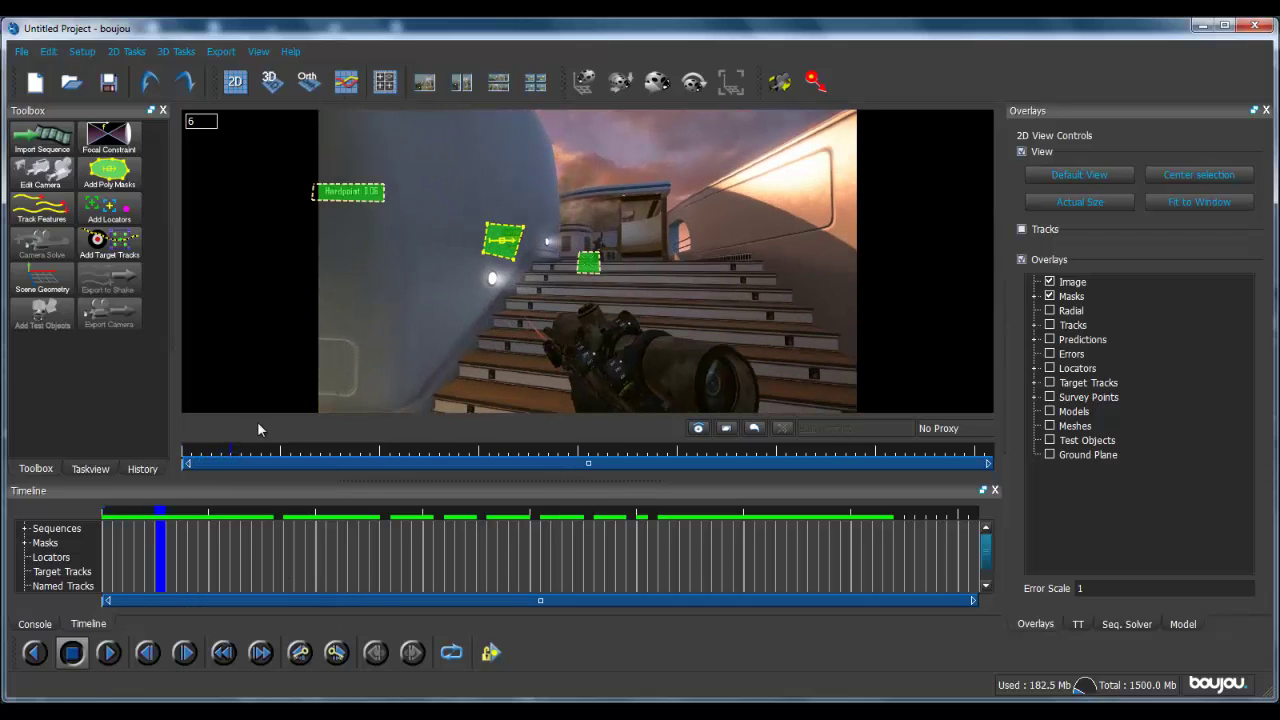
pyautogui.moveTo(502, 249); pyautogui.dragTo(511, 248)
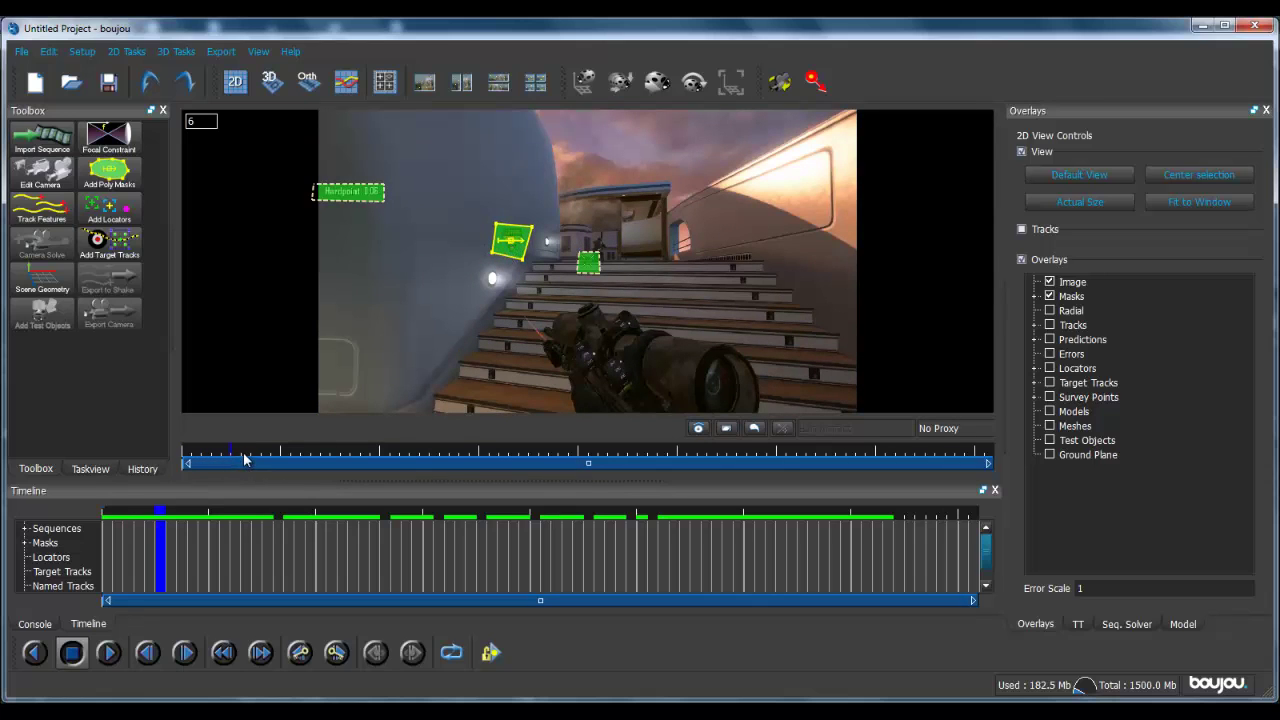
# Continue keyframing the objective marker's mask by aligning it with the marker at frames 27, 38 and 51.
pyautogui.moveTo(244, 459); pyautogui.dragTo(438, 457)
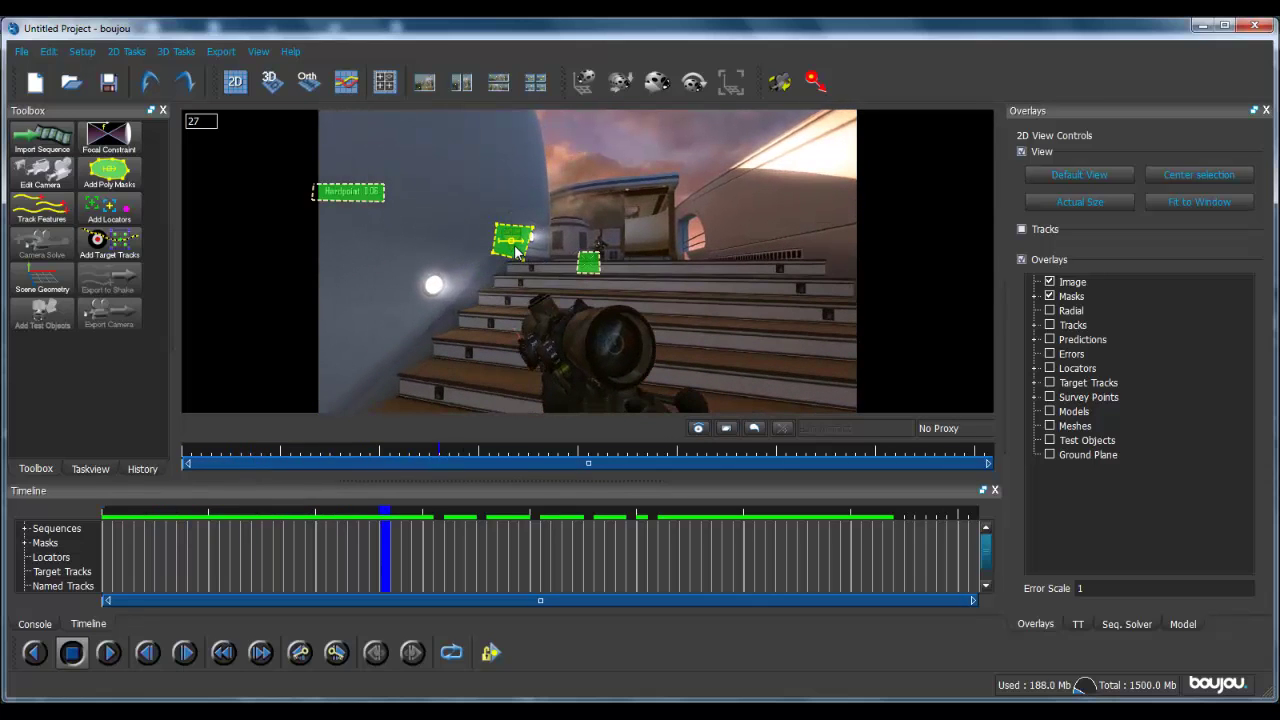
pyautogui.moveTo(514, 247); pyautogui.dragTo(514, 245)
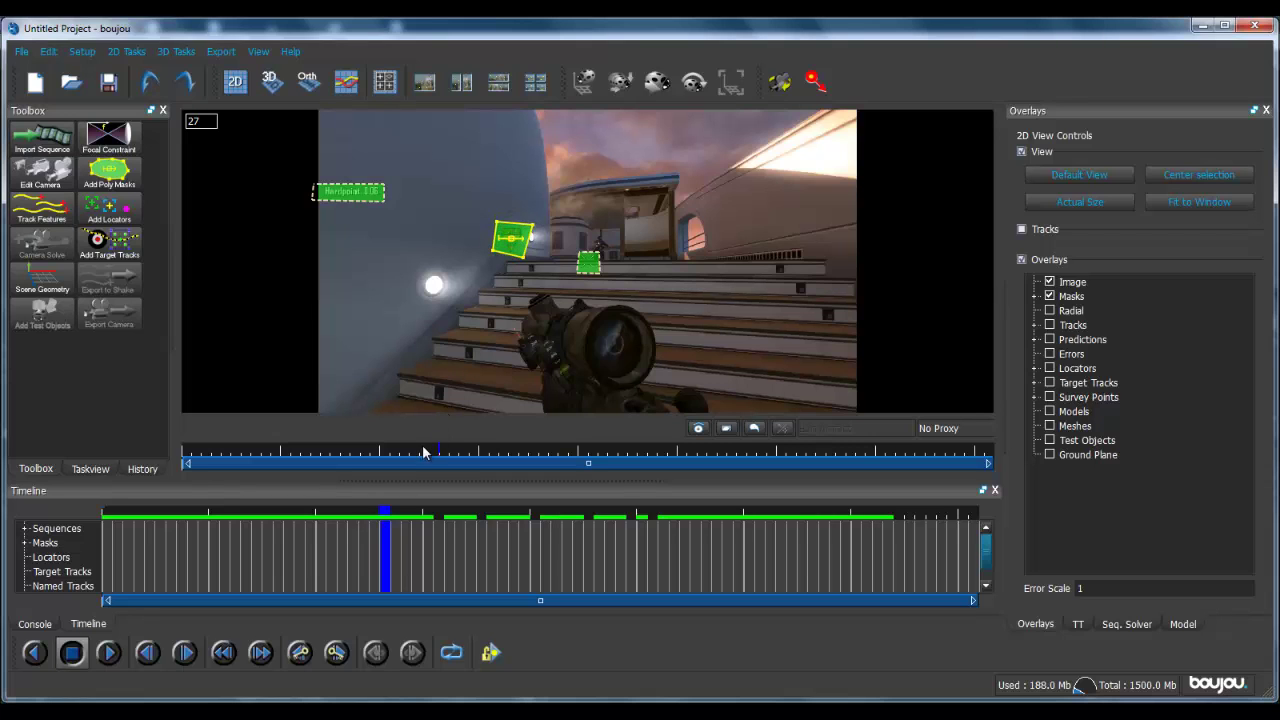
pyautogui.moveTo(431, 456); pyautogui.dragTo(559, 457)
pyautogui.moveTo(514, 258); pyautogui.dragTo(508, 258)
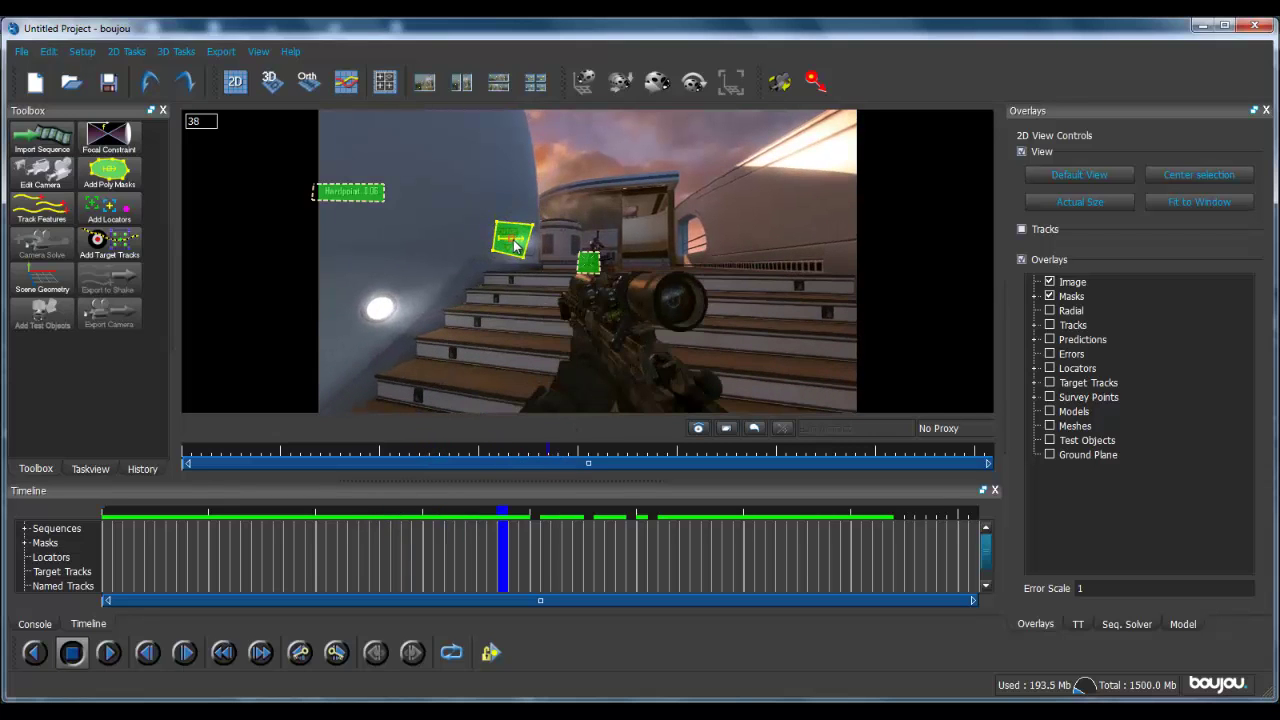
pyautogui.moveTo(548, 452); pyautogui.dragTo(688, 449)
pyautogui.moveTo(510, 243); pyautogui.dragTo(506, 255)
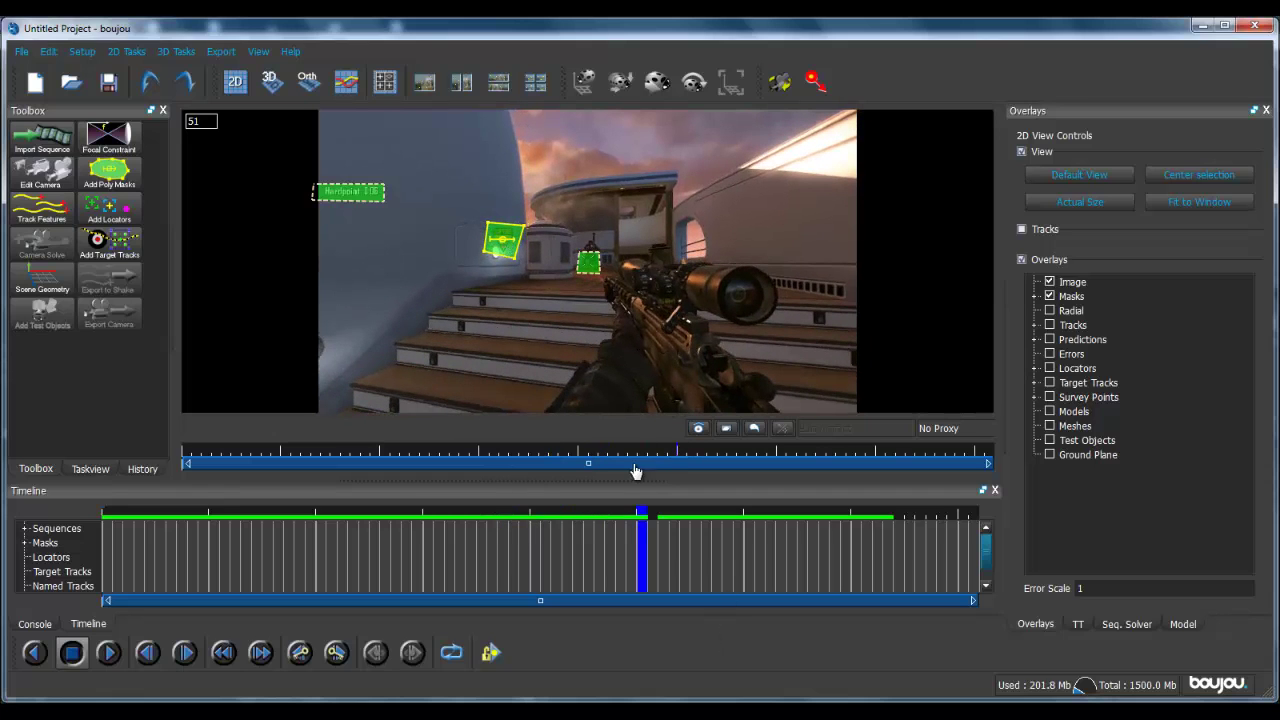
pyautogui.moveTo(657, 455); pyautogui.dragTo(530, 452)
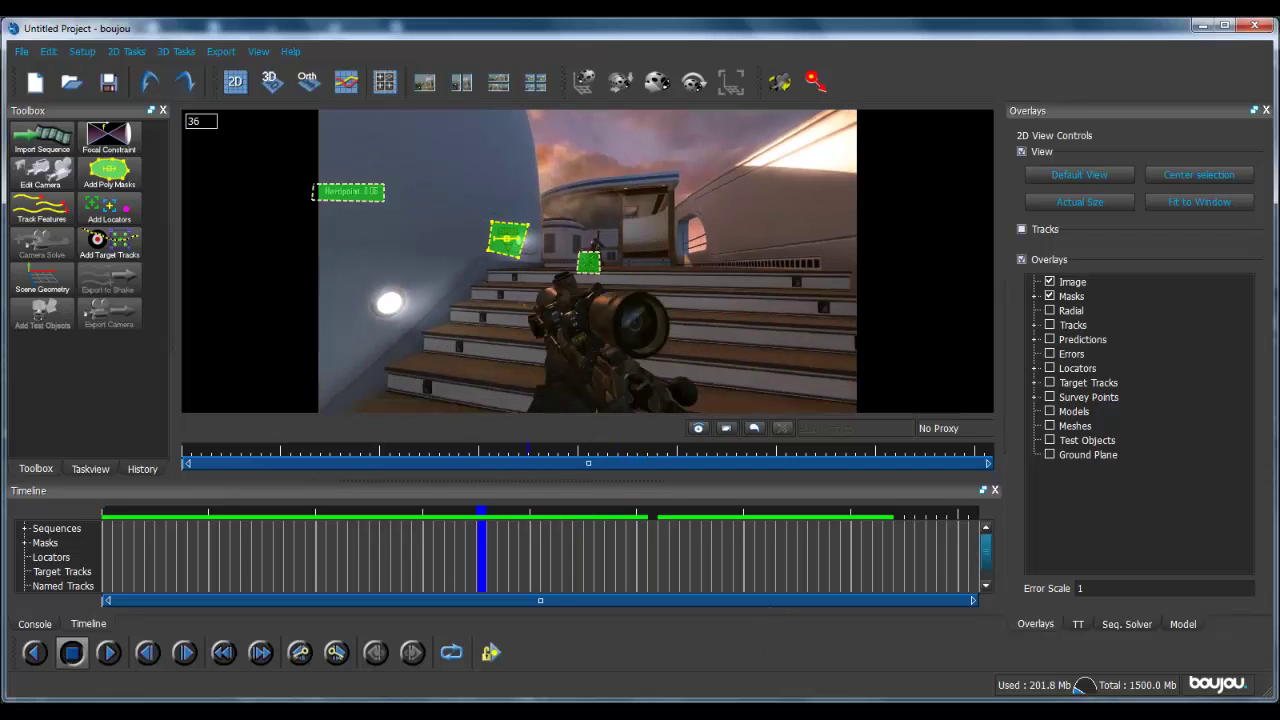
pyautogui.click(1156, 712)
pyautogui.click(1201, 660)
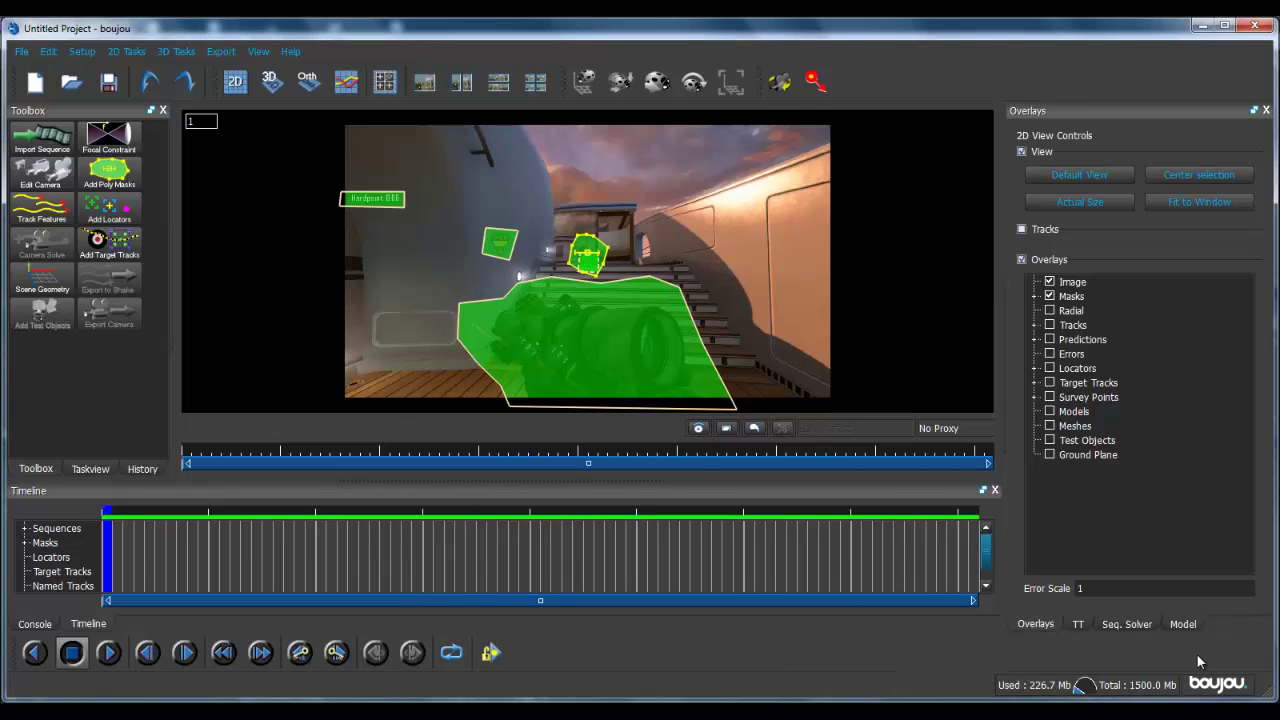
# Select the weapon mask and scrub through the clip to examine how it follows the gun at frames 36, 80, 53 and 28.
pyautogui.moveTo(190, 461); pyautogui.dragTo(539, 478)
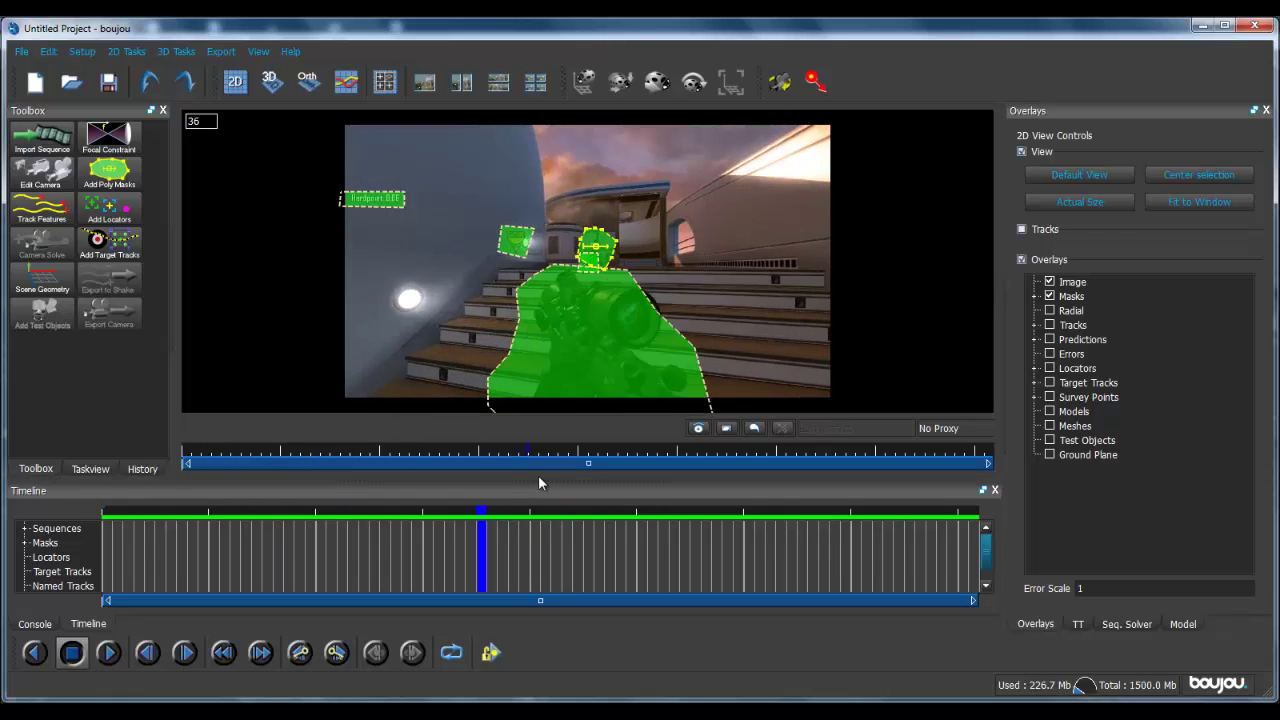
pyautogui.click(658, 315)
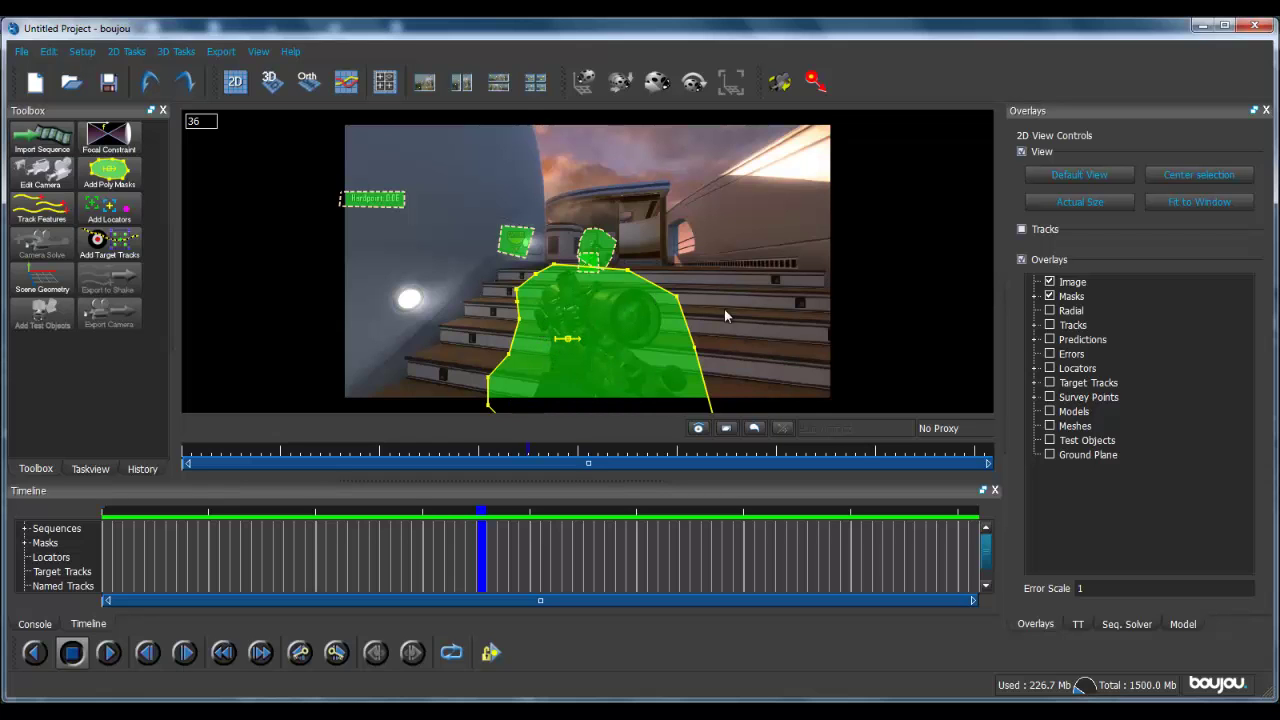
pyautogui.moveTo(551, 451); pyautogui.dragTo(966, 462)
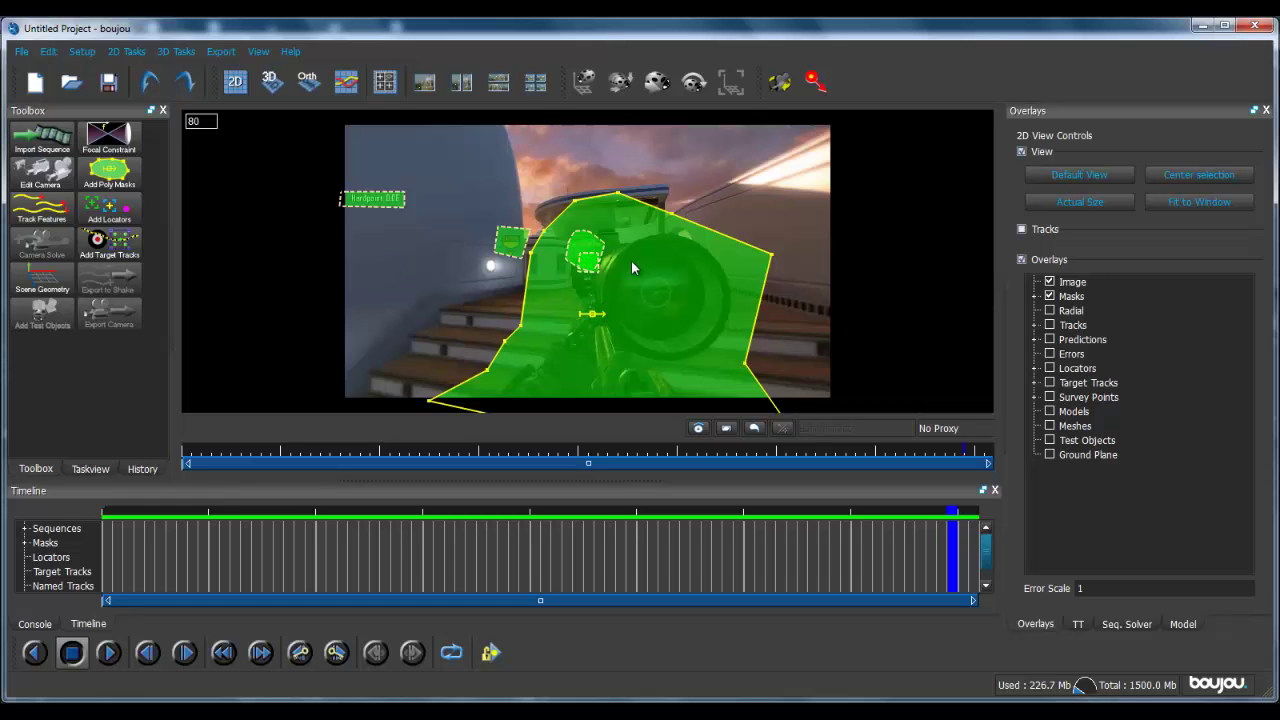
pyautogui.moveTo(966, 452); pyautogui.dragTo(697, 452)
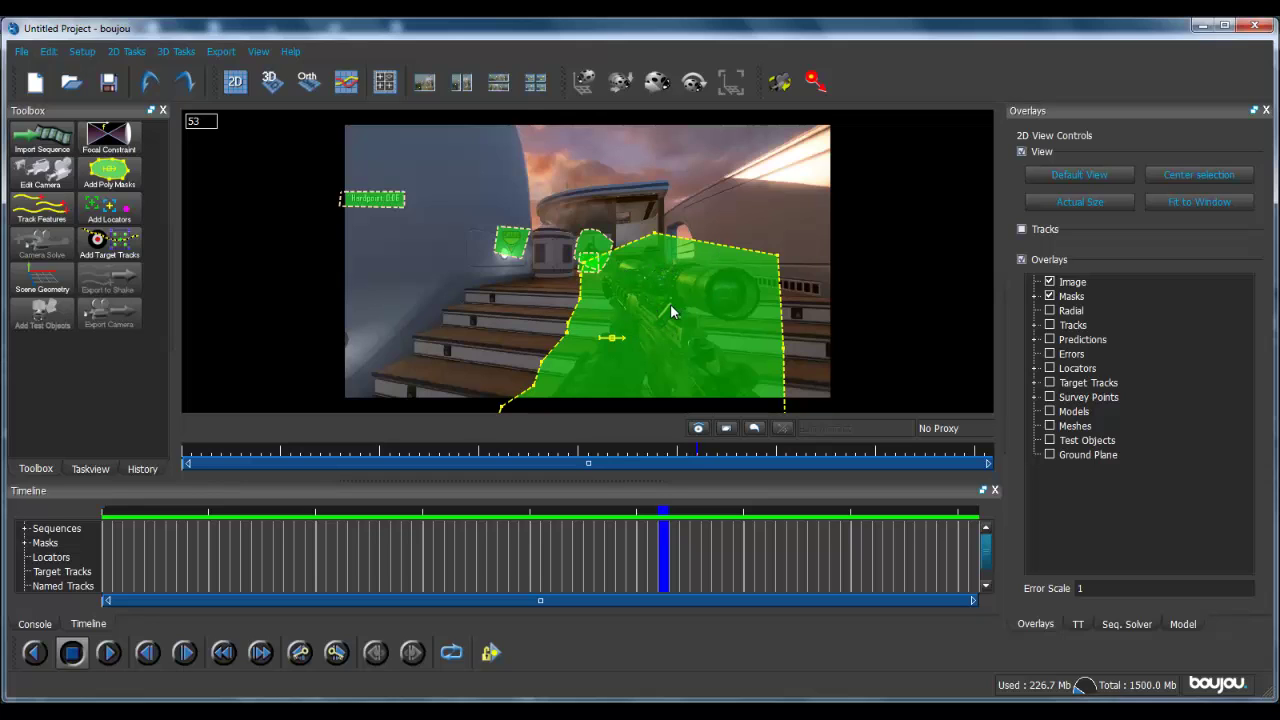
pyautogui.click(770, 264)
pyautogui.moveTo(396, 441); pyautogui.dragTo(448, 450)
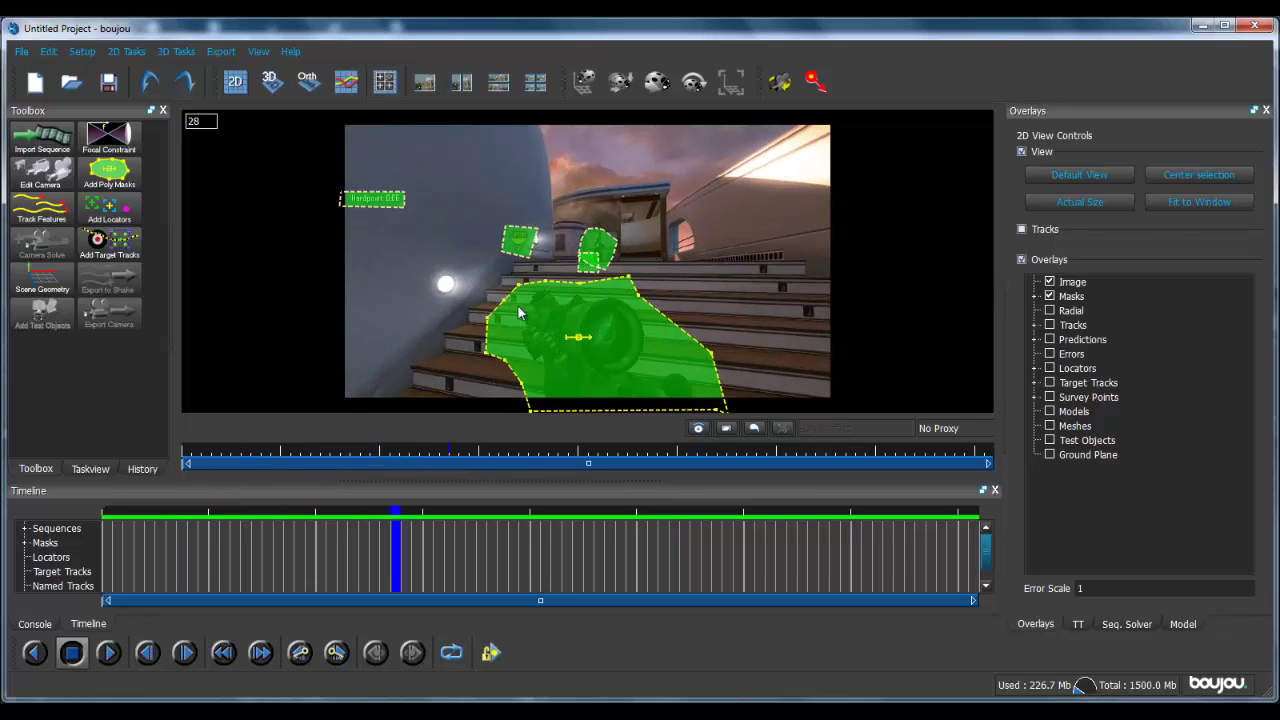
# Invert the weapon mask so it covers the surroundings, and invert it back to cover the gun.
pyautogui.rightClick(596, 315)
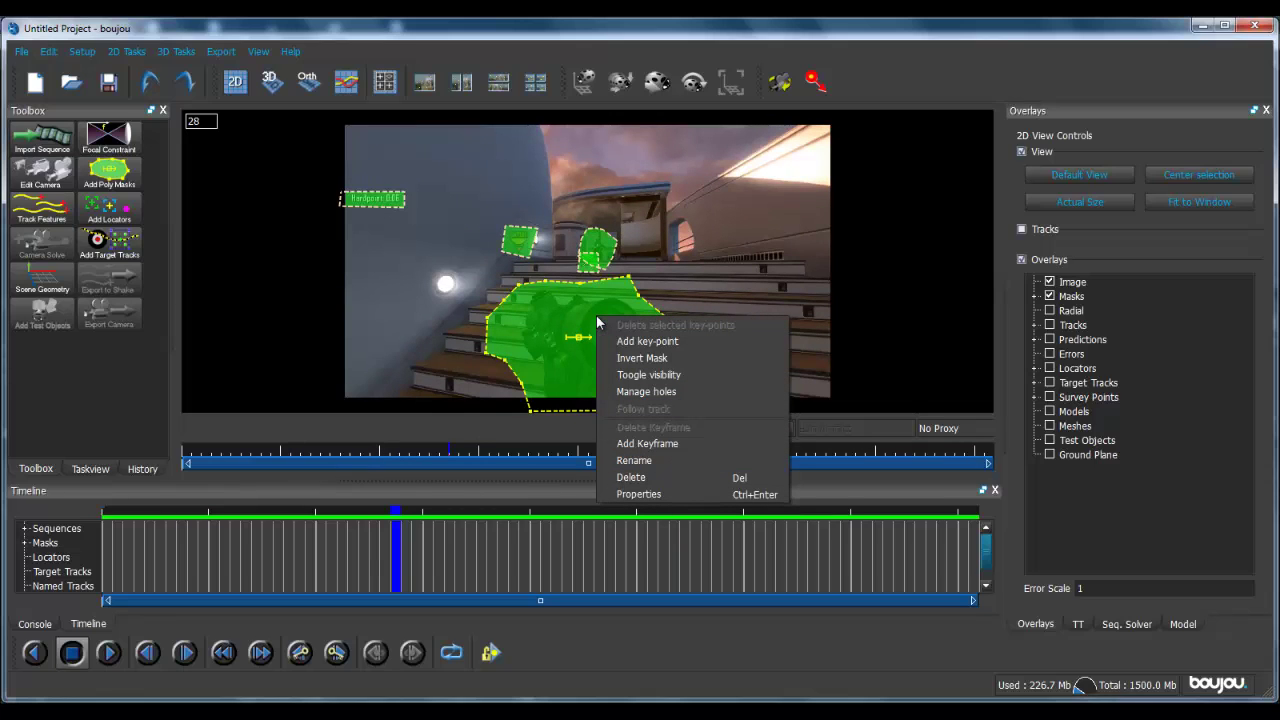
pyautogui.click(658, 358)
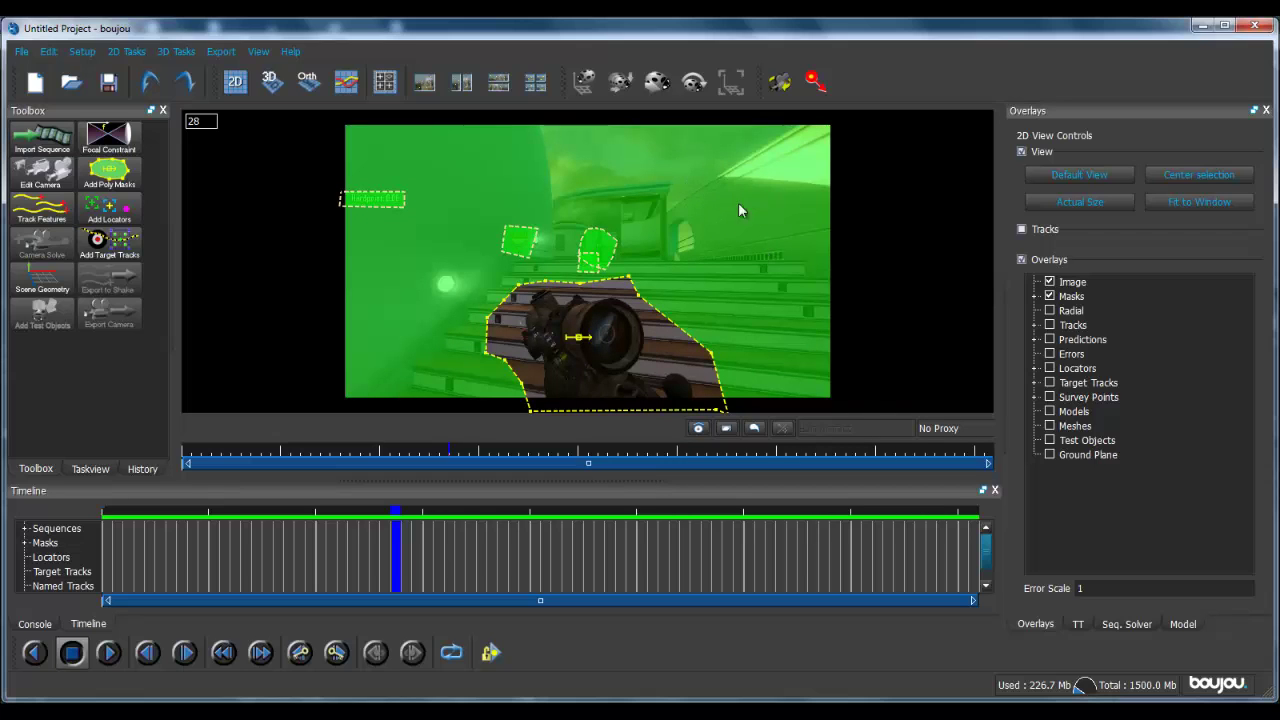
pyautogui.rightClick(557, 316)
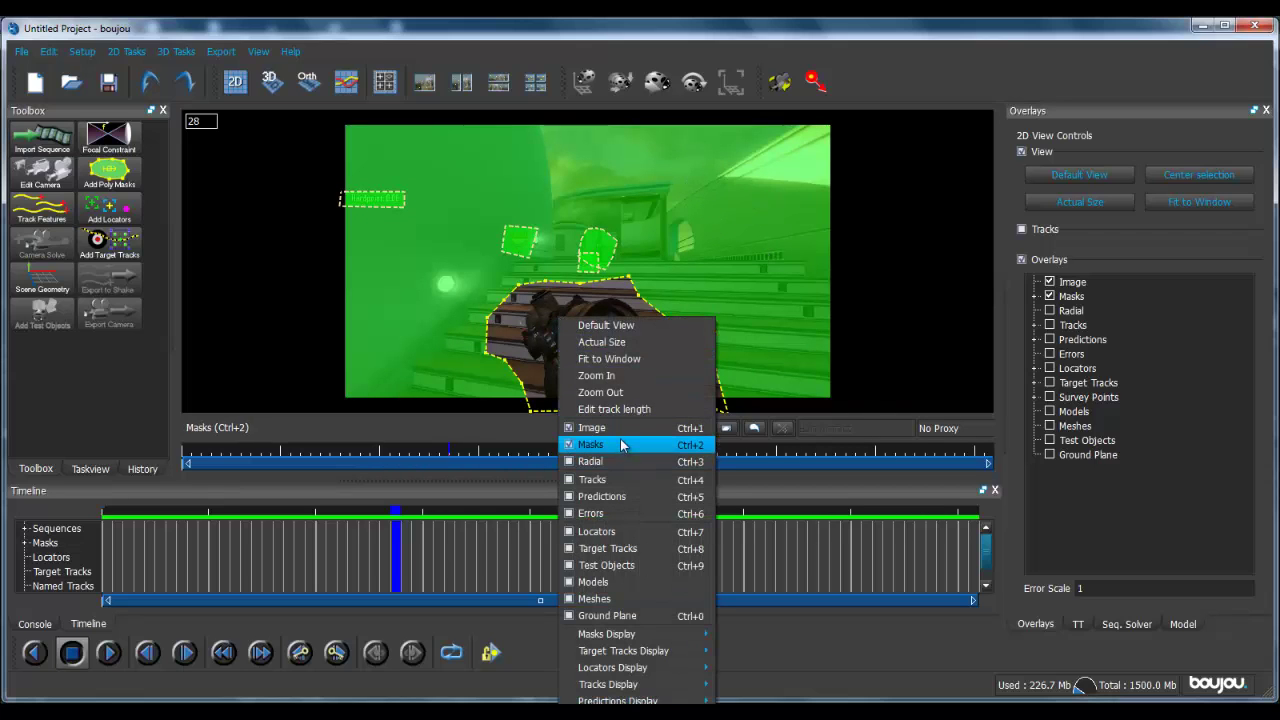
pyautogui.rightClick(442, 322)
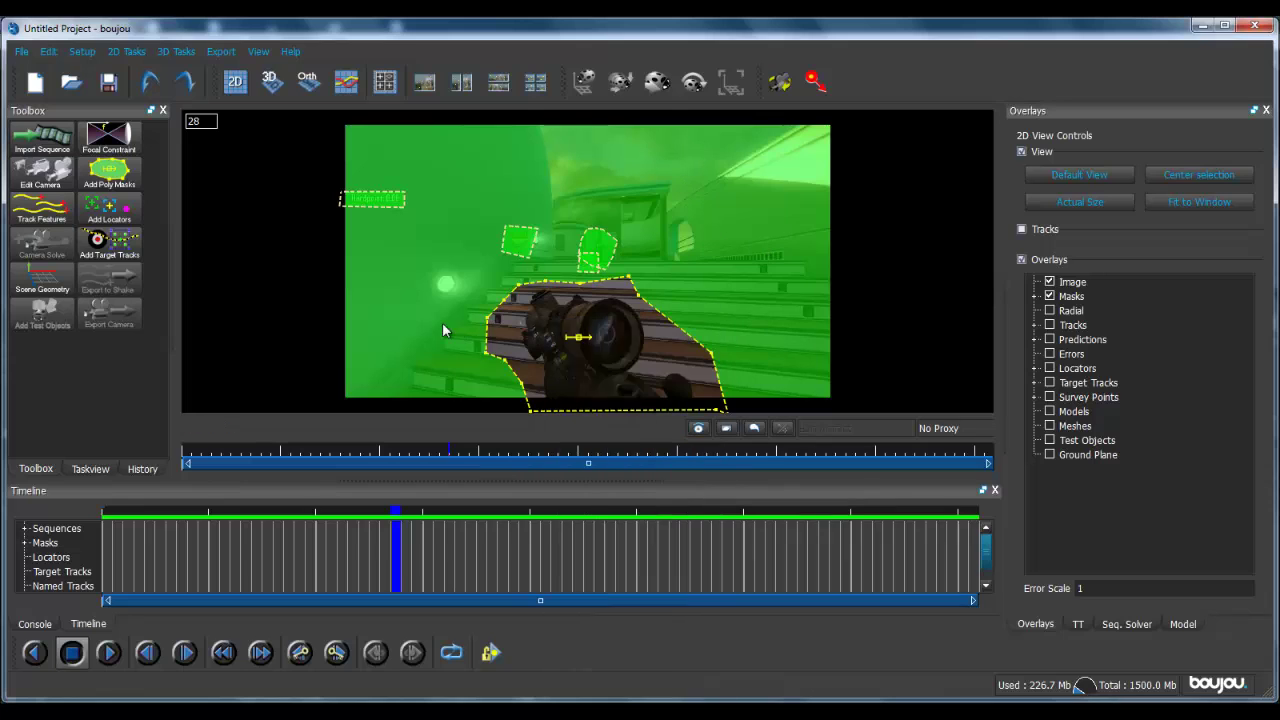
pyautogui.rightClick(442, 322)
pyautogui.click(508, 366)
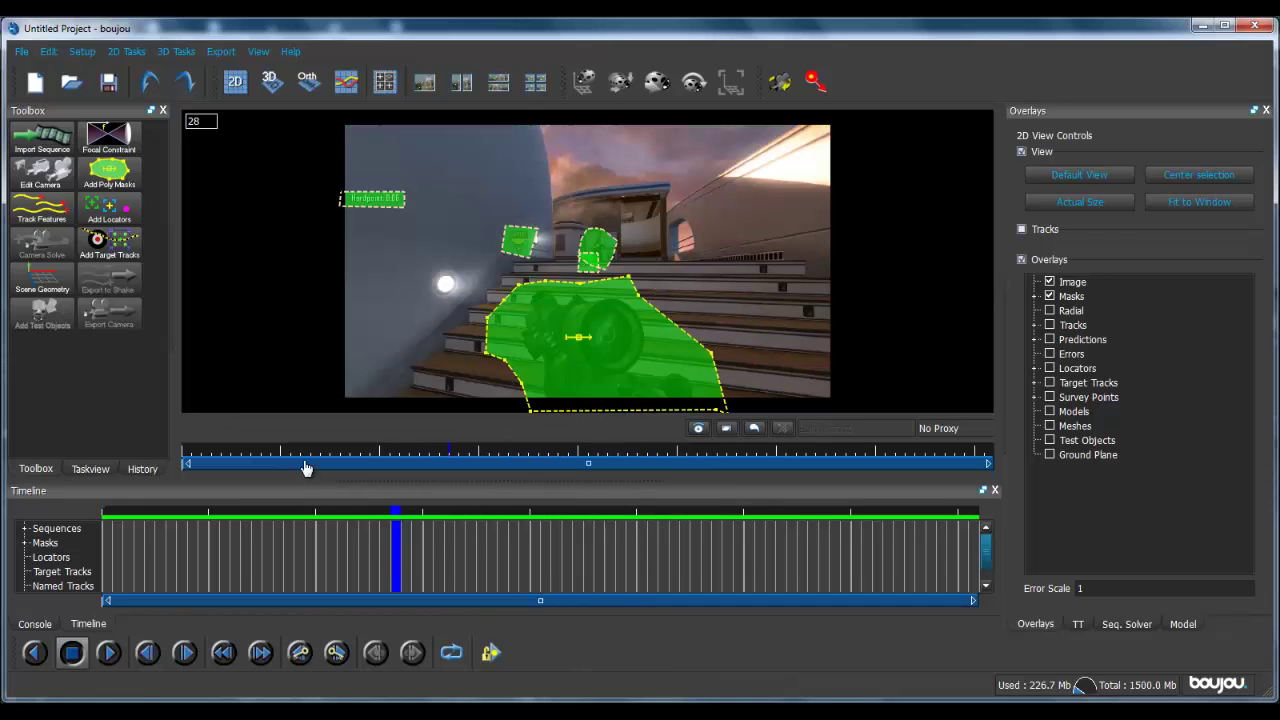
# Run feature tracking on all frames of Sequence 1 with increased sensitivity, and scrub through the resulting tracks.
pyautogui.click(35, 207)
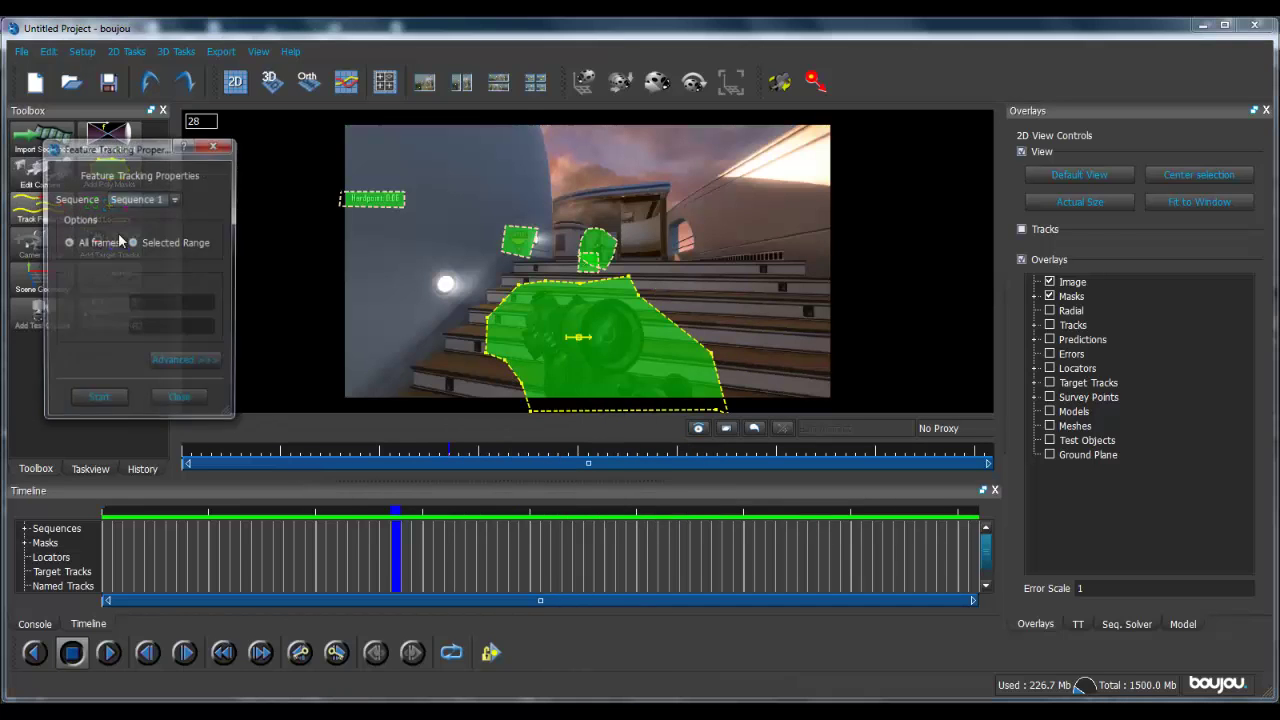
pyautogui.click(197, 366)
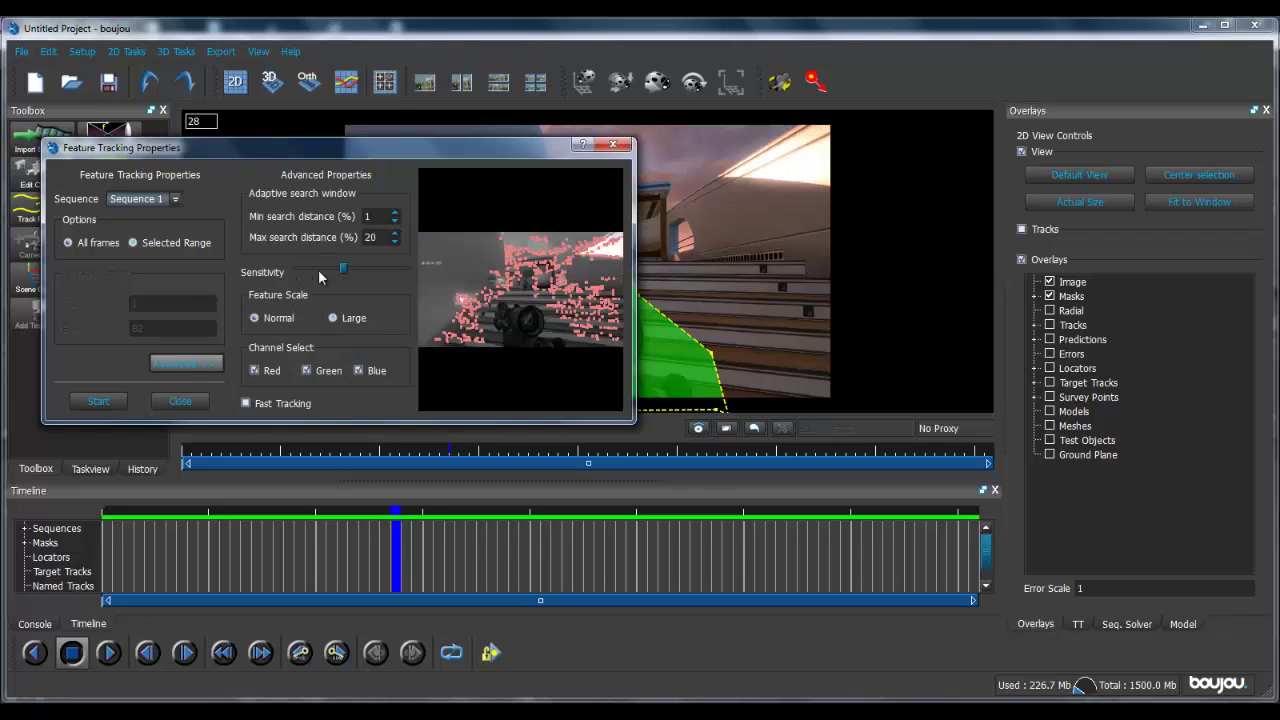
pyautogui.moveTo(342, 270); pyautogui.dragTo(377, 264)
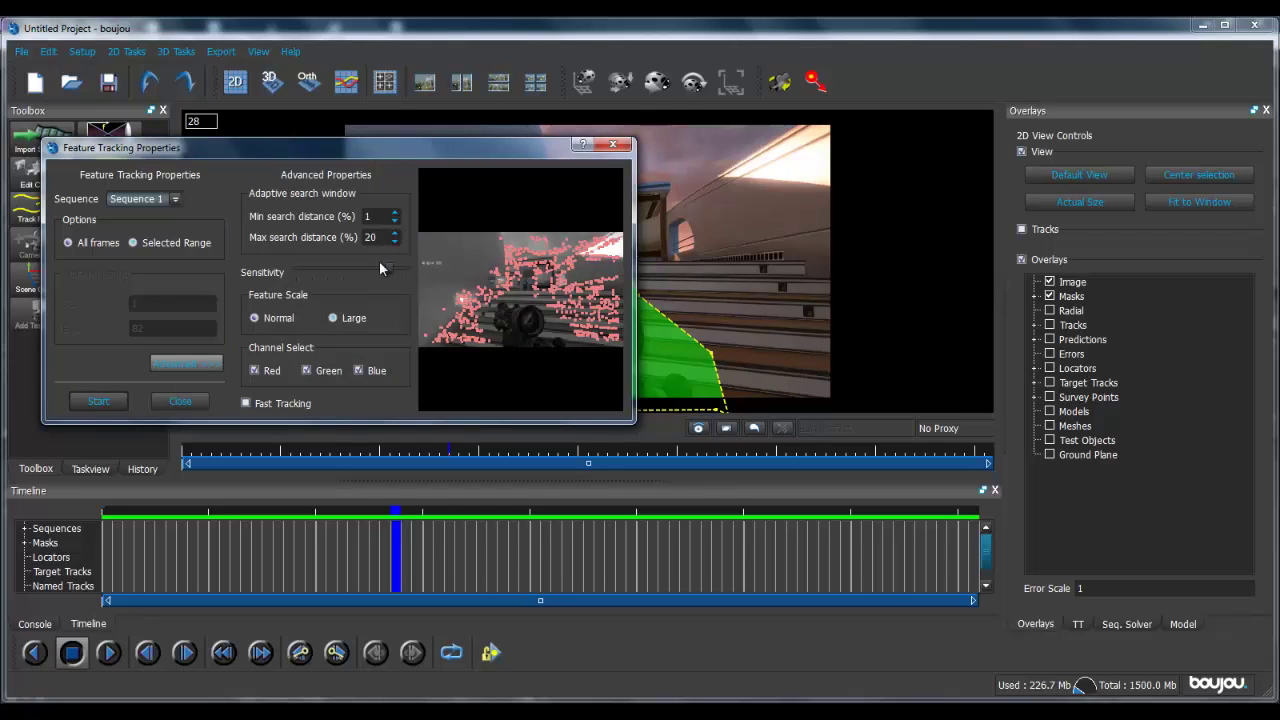
pyautogui.click(111, 404)
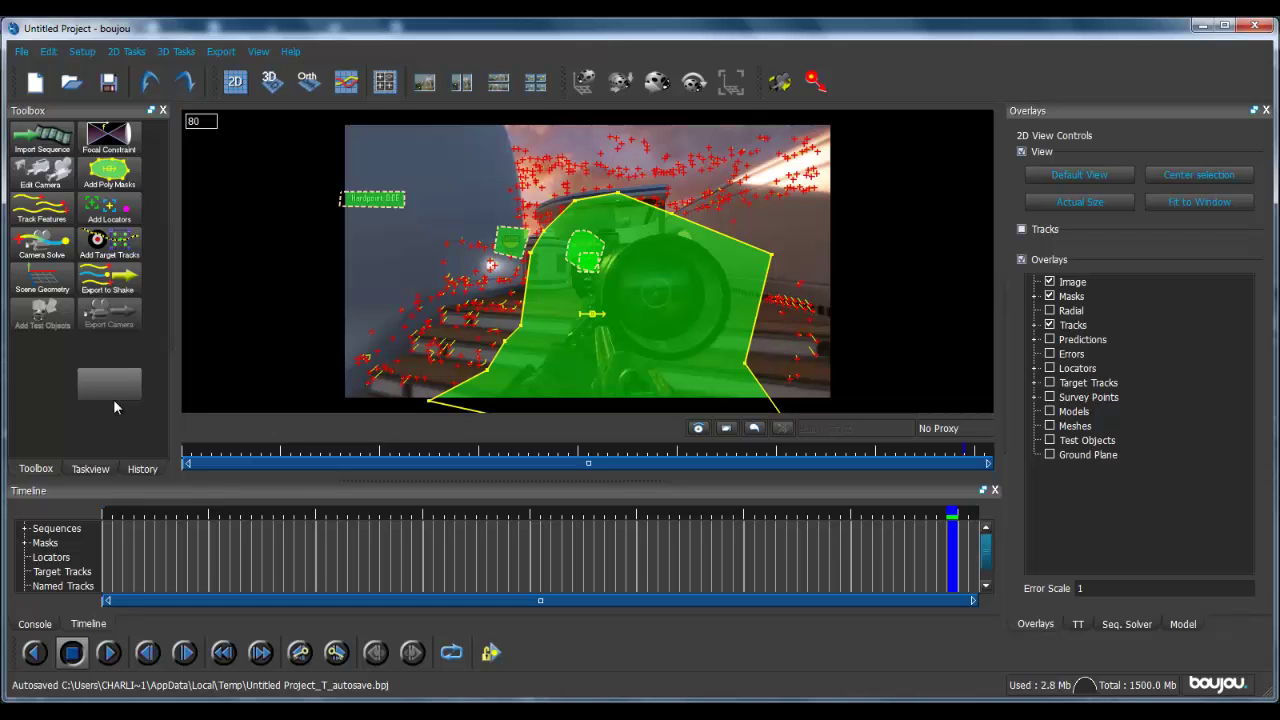
pyautogui.moveTo(192, 450); pyautogui.dragTo(308, 459)
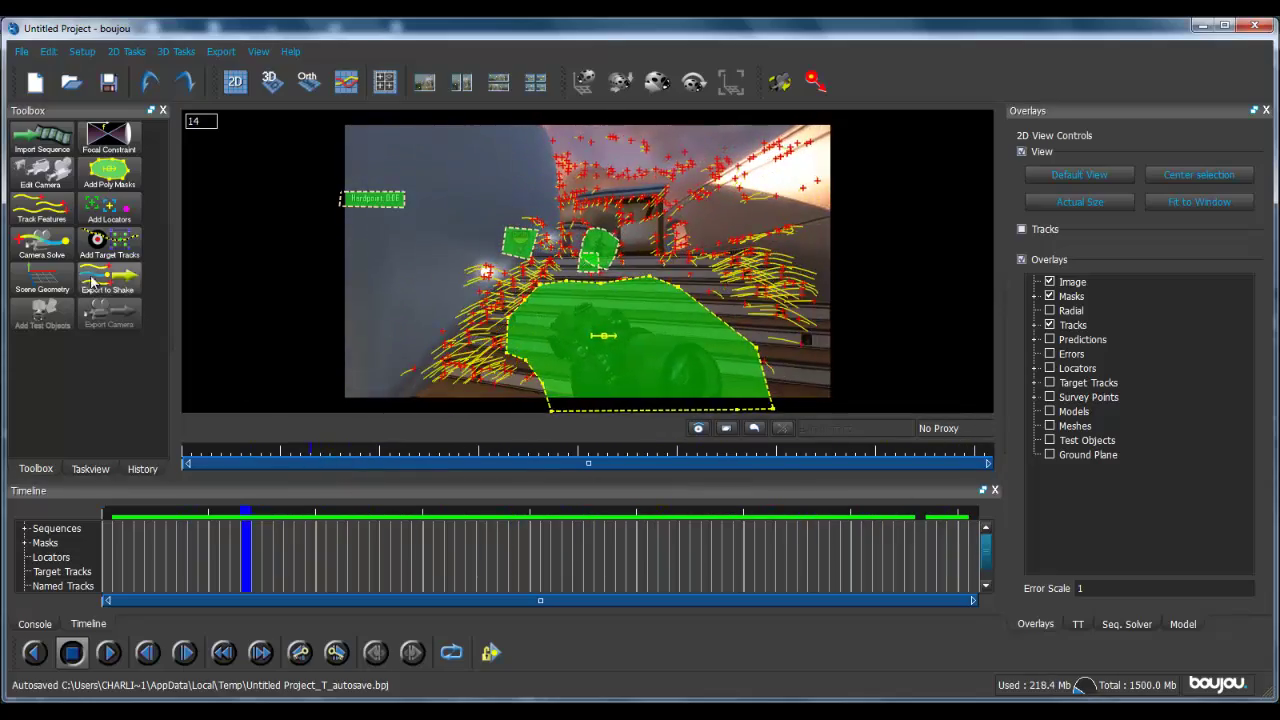
# Run a camera solve on all frames of Sequence 1 and scrub to frames 43 and 62 to check the predicted points.
pyautogui.click(44, 243)
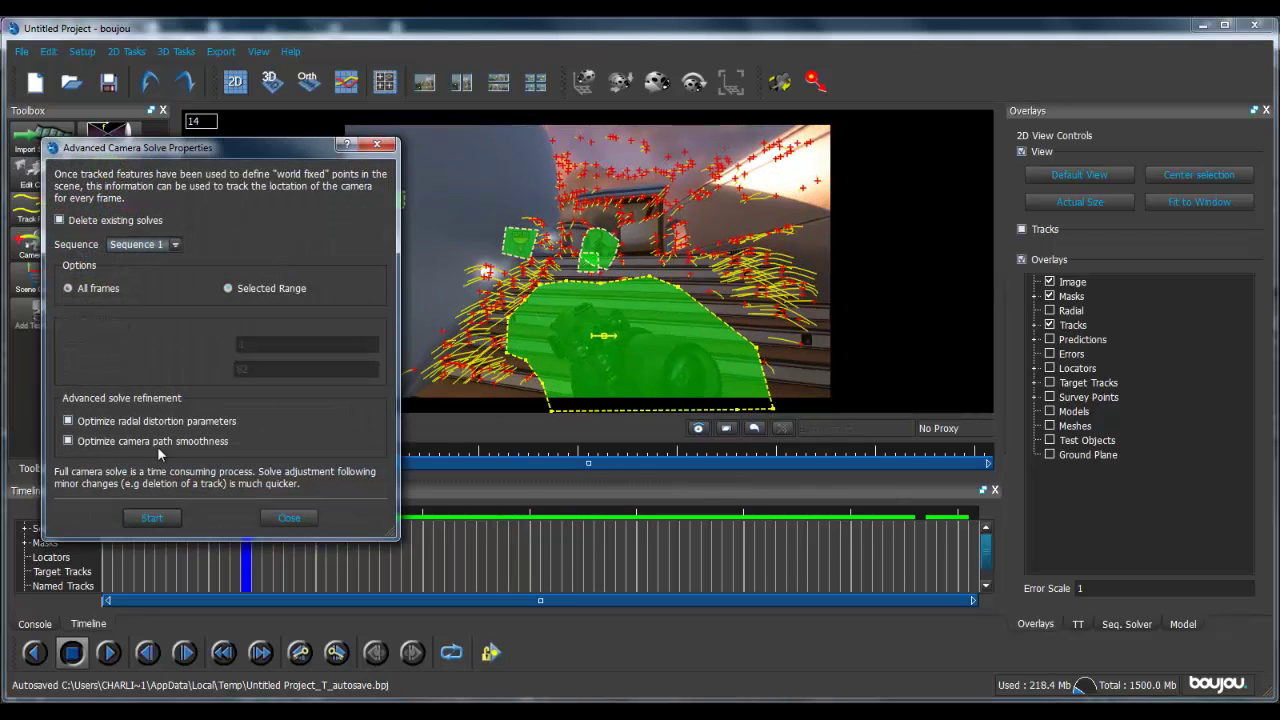
pyautogui.click(163, 517)
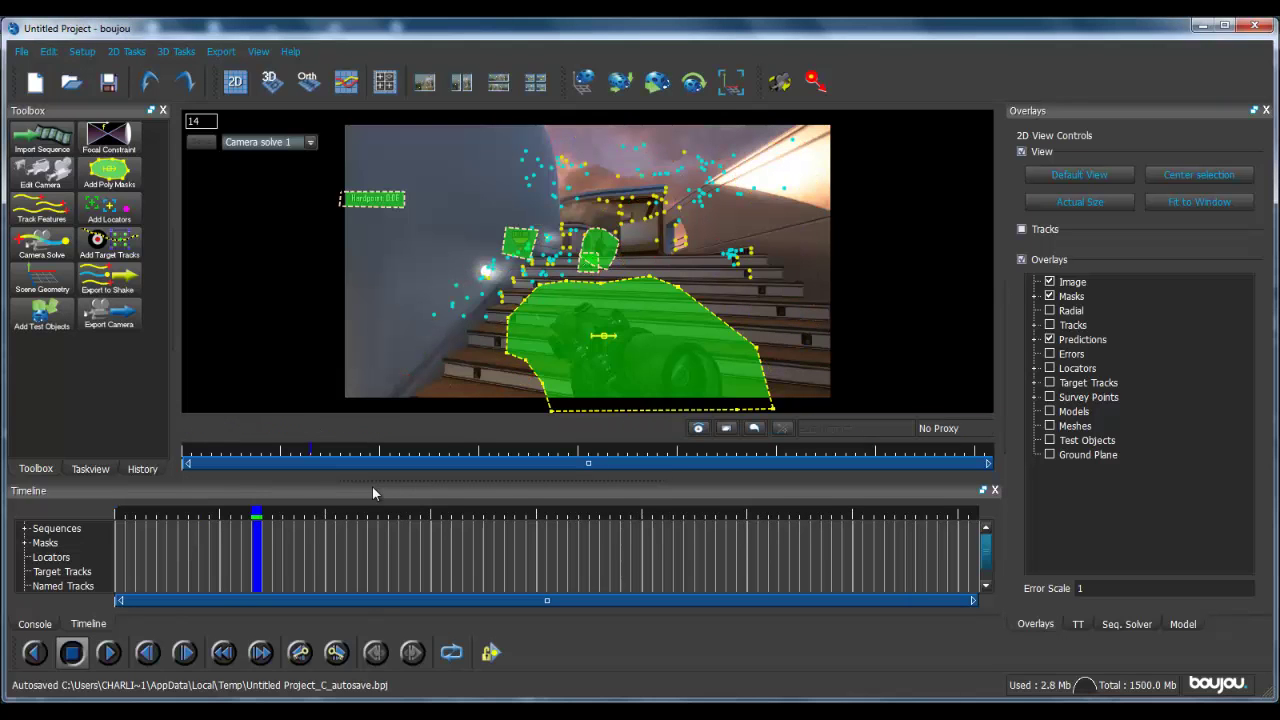
pyautogui.moveTo(320, 455)
pyautogui.mouseDown()
pyautogui.moveTo(224, 447)
pyautogui.moveTo(429, 430)
pyautogui.moveTo(933, 435)
pyautogui.moveTo(327, 447)
pyautogui.moveTo(785, 463)
pyautogui.moveTo(210, 463)
pyautogui.moveTo(597, 463)
pyautogui.mouseUp()
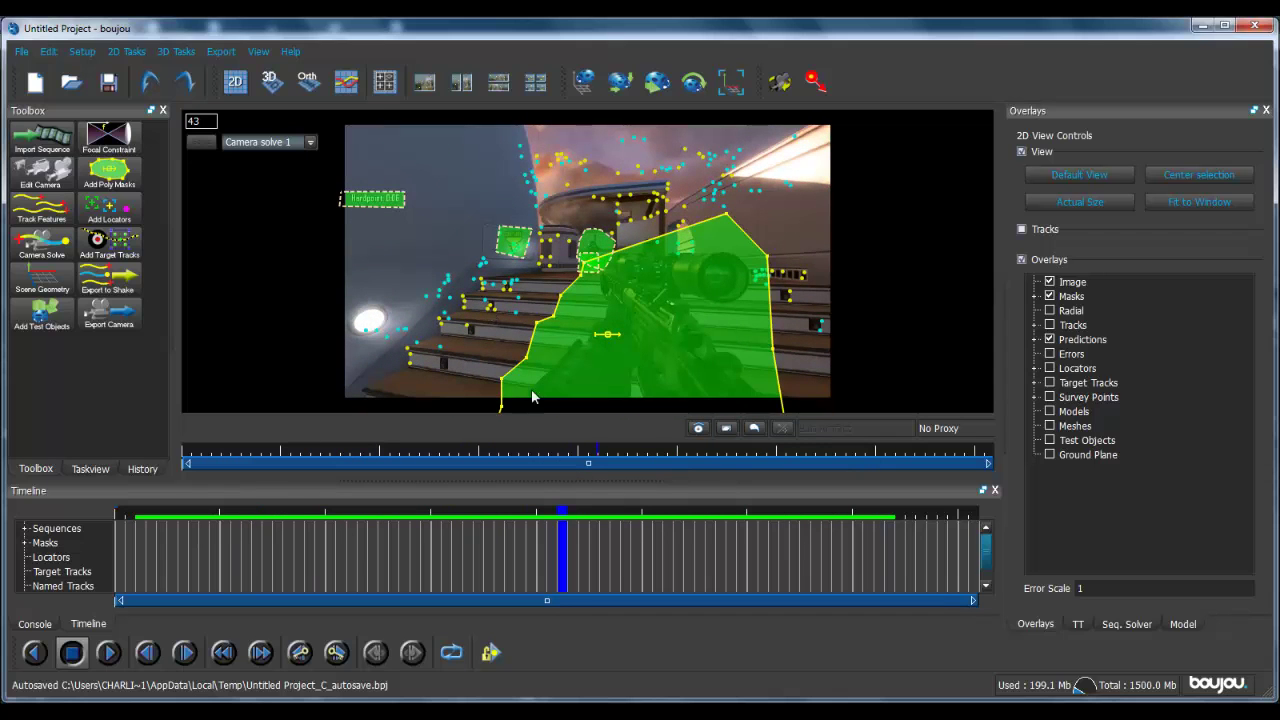
pyautogui.moveTo(601, 447)
pyautogui.mouseDown()
pyautogui.moveTo(250, 438)
pyautogui.moveTo(930, 430)
pyautogui.moveTo(323, 430)
pyautogui.moveTo(905, 428)
pyautogui.moveTo(480, 430)
pyautogui.moveTo(182, 475)
pyautogui.moveTo(928, 487)
pyautogui.moveTo(301, 477)
pyautogui.moveTo(793, 462)
pyautogui.mouseUp()
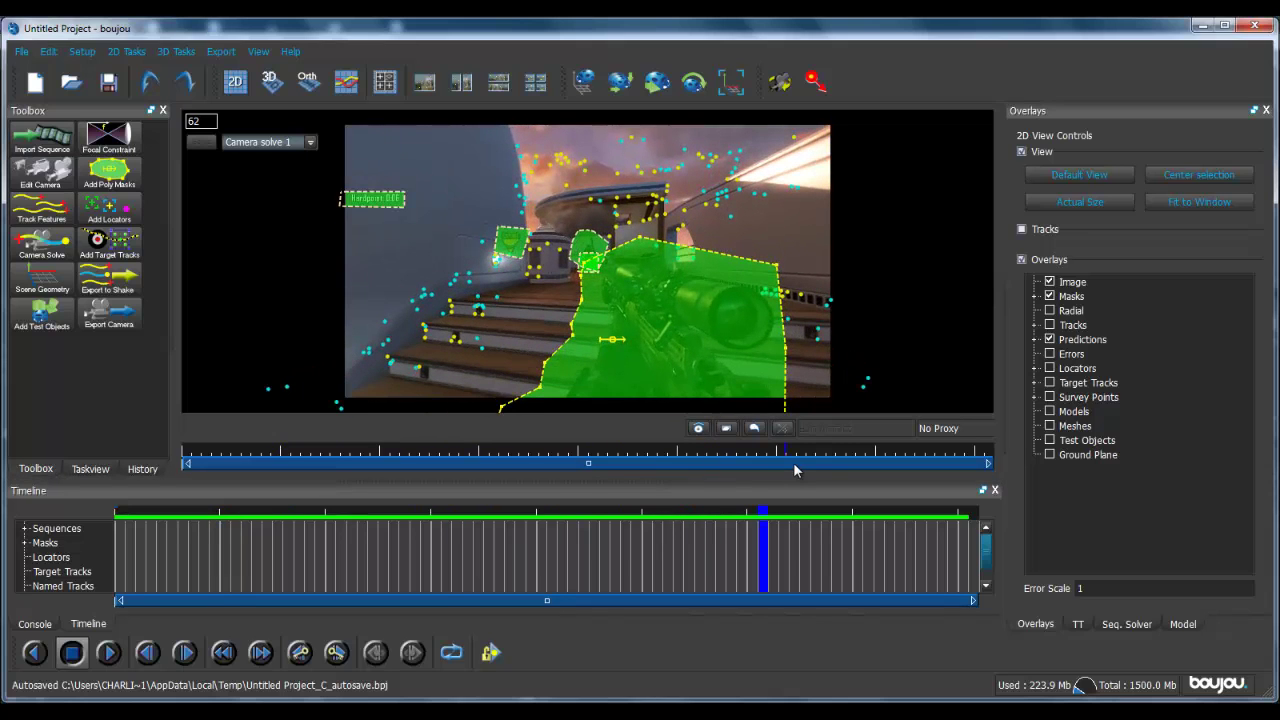
# Examine the solved point cloud and camera in the 3D view, with the scene's rotate and move manipulators enabled.
pyautogui.click(270, 82)
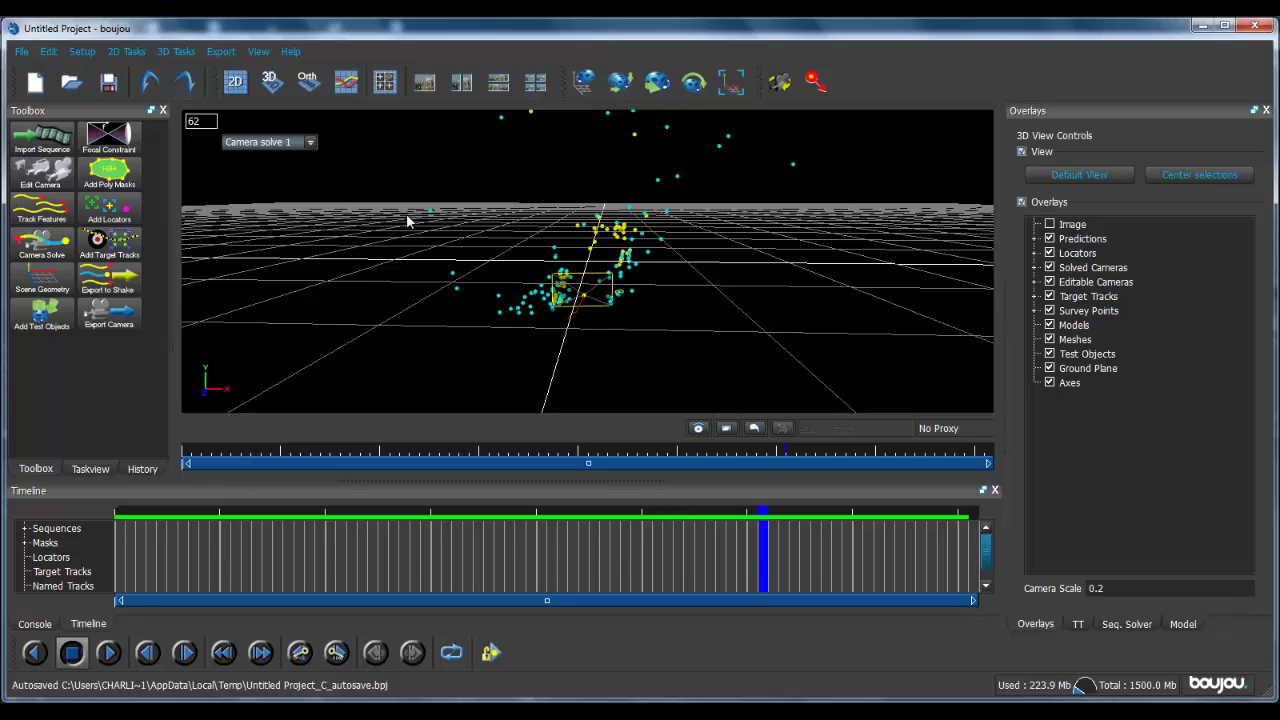
pyautogui.moveTo(494, 236); pyautogui.dragTo(673, 229)
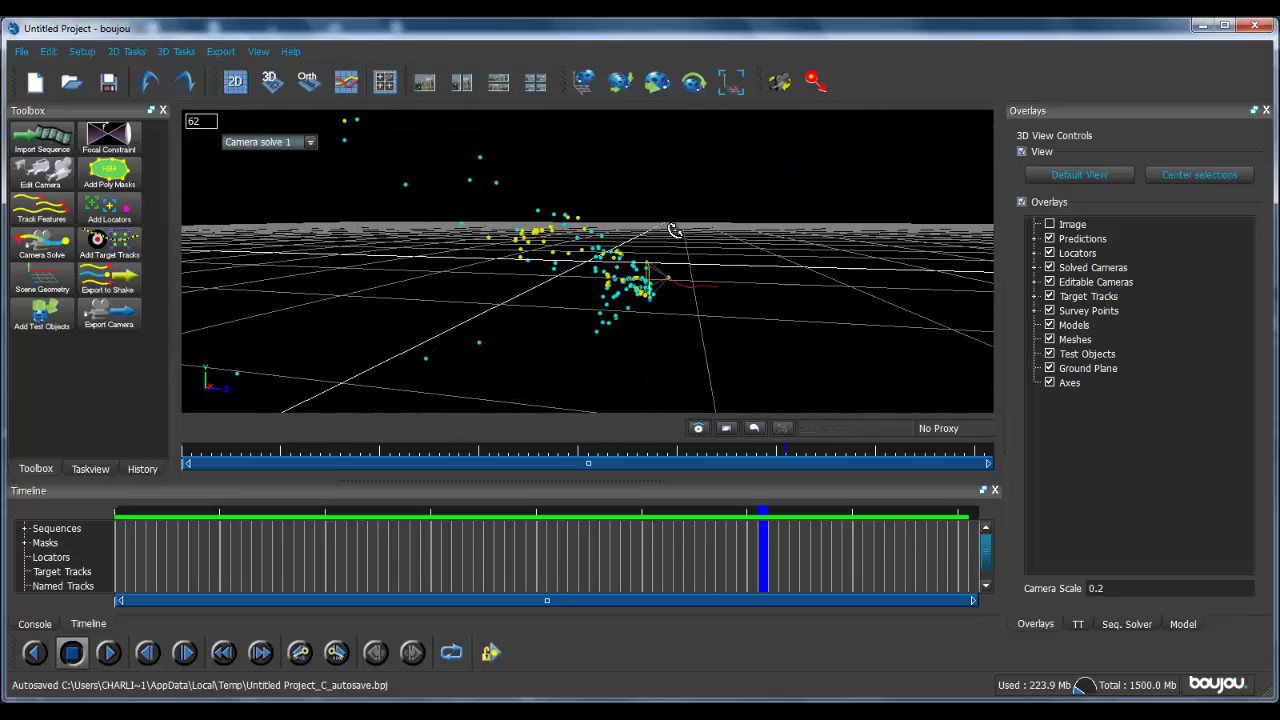
pyautogui.click(586, 87)
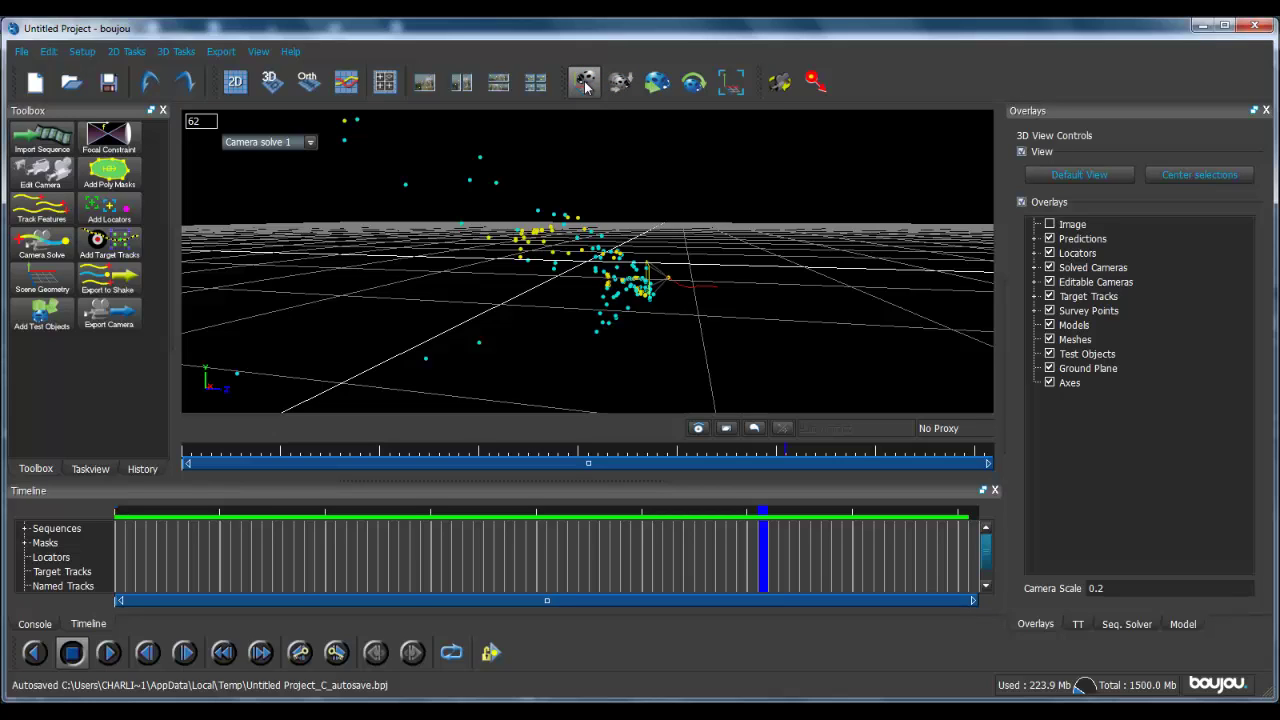
pyautogui.click(700, 85)
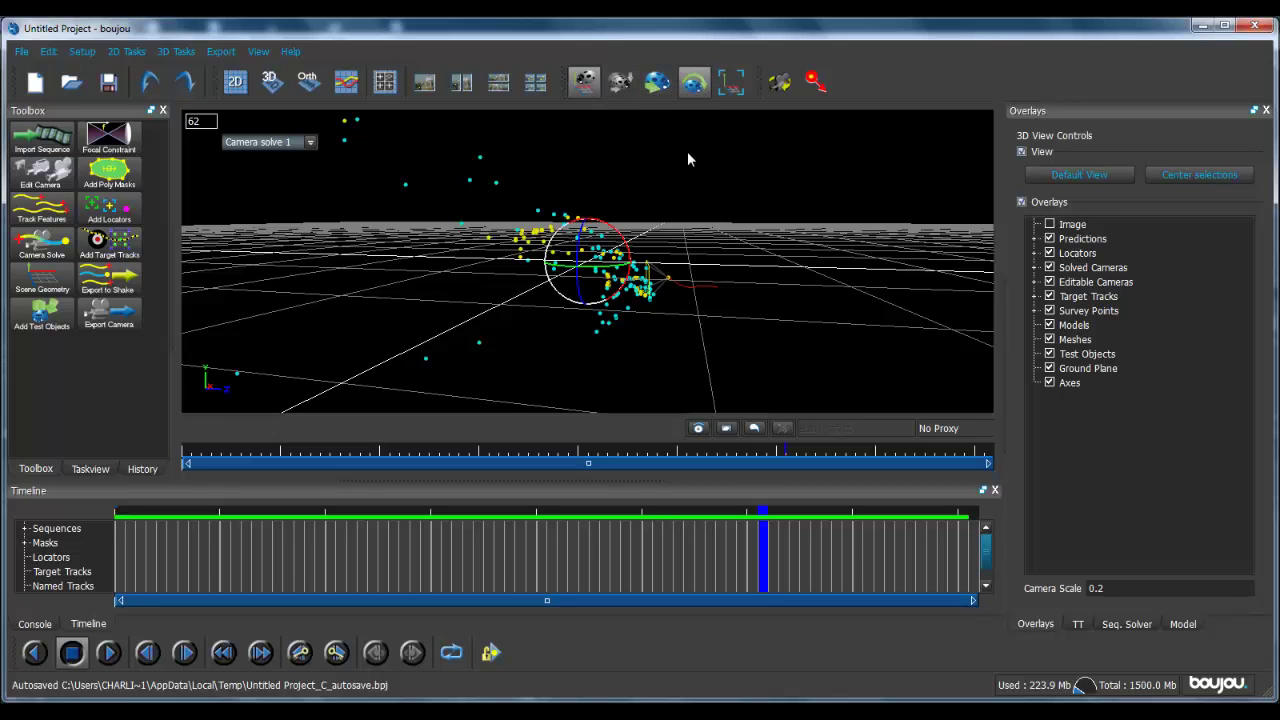
pyautogui.moveTo(749, 215); pyautogui.dragTo(576, 212)
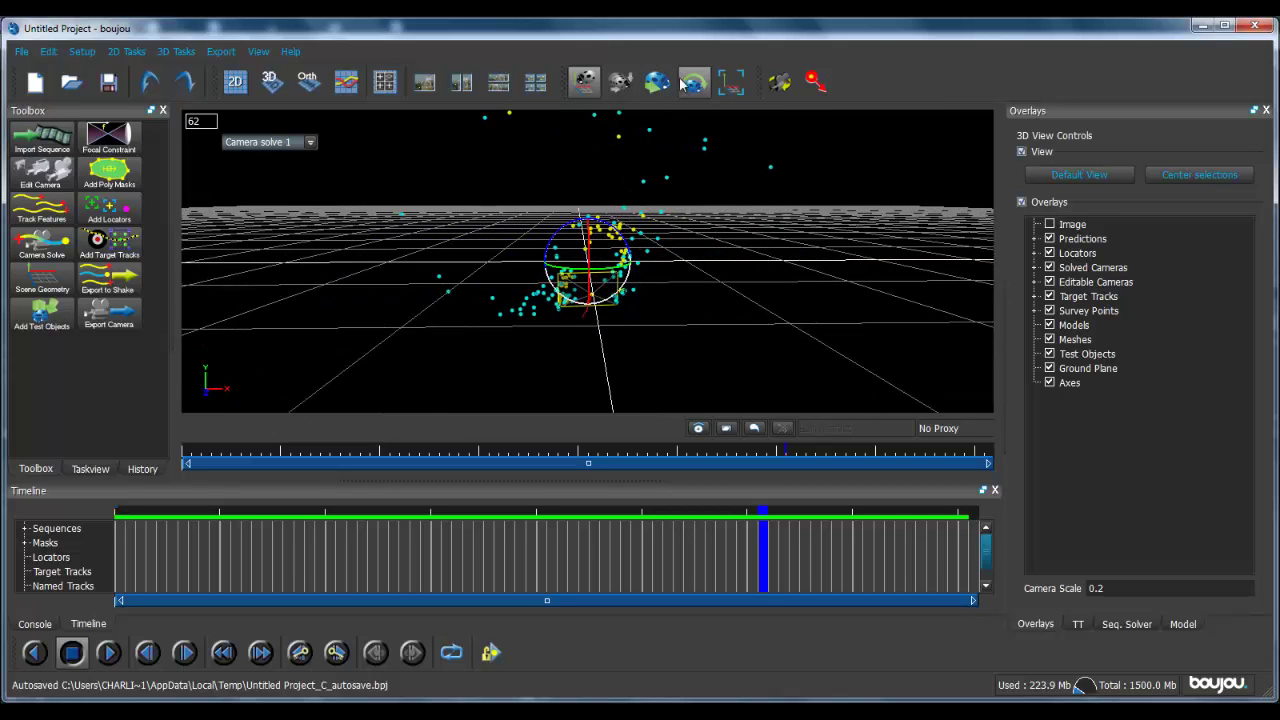
pyautogui.click(657, 82)
pyautogui.moveTo(680, 247); pyautogui.dragTo(862, 248)
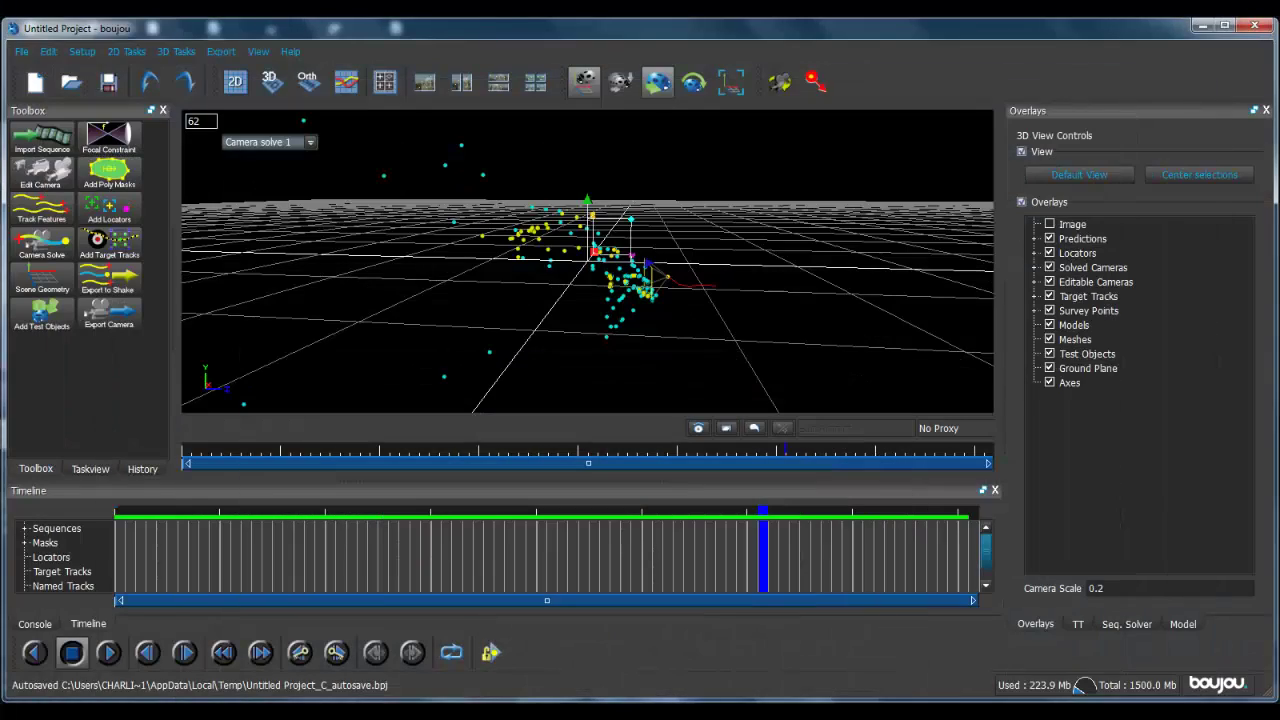
pyautogui.moveTo(747, 236); pyautogui.dragTo(690, 250)
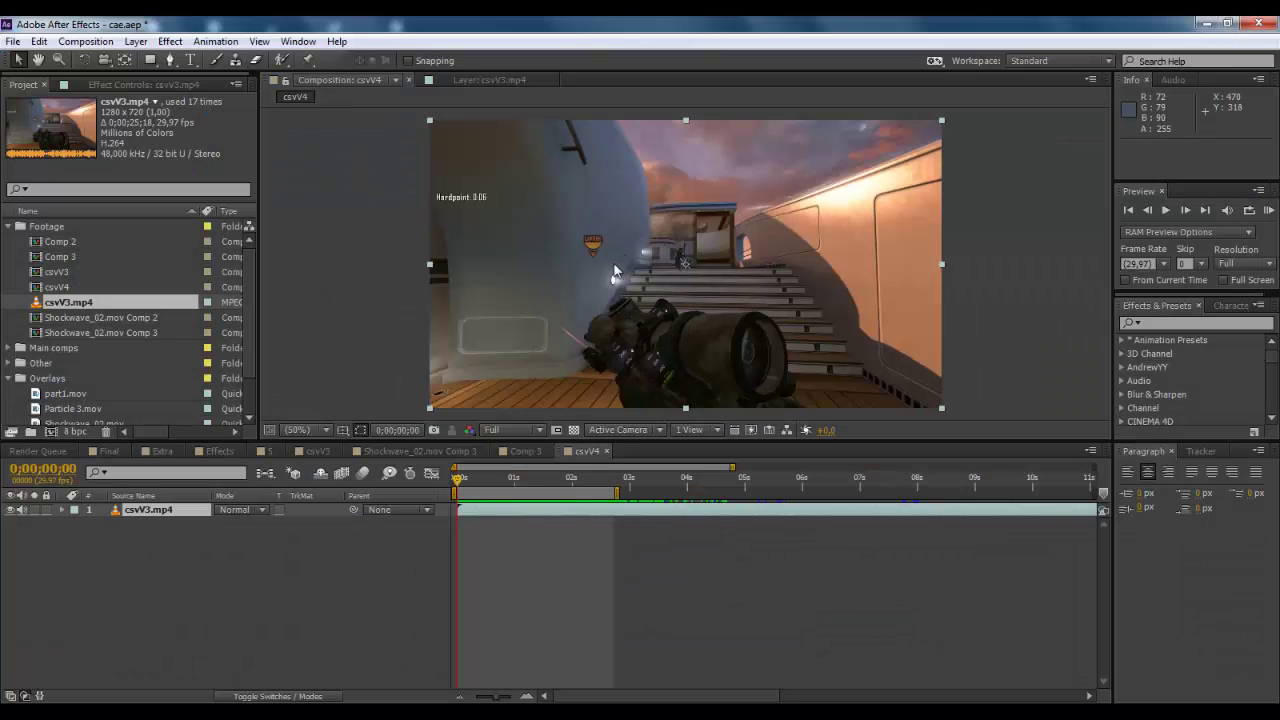
# Switch to After Effects and add a text layer reading "AHGSDASD" to the csvV4 composition.
pyautogui.rightClick(346, 417)
pyautogui.moveTo(535, 425)
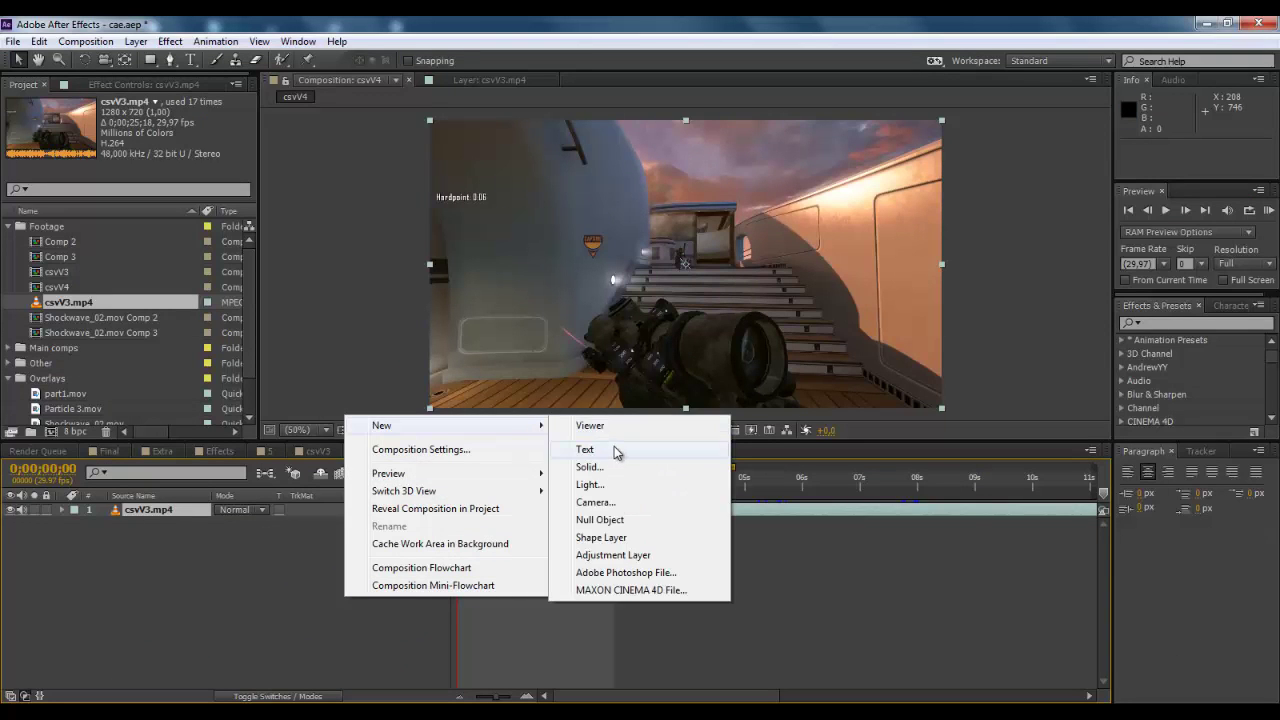
pyautogui.click(585, 450)
pyautogui.write('AHGSDASD')
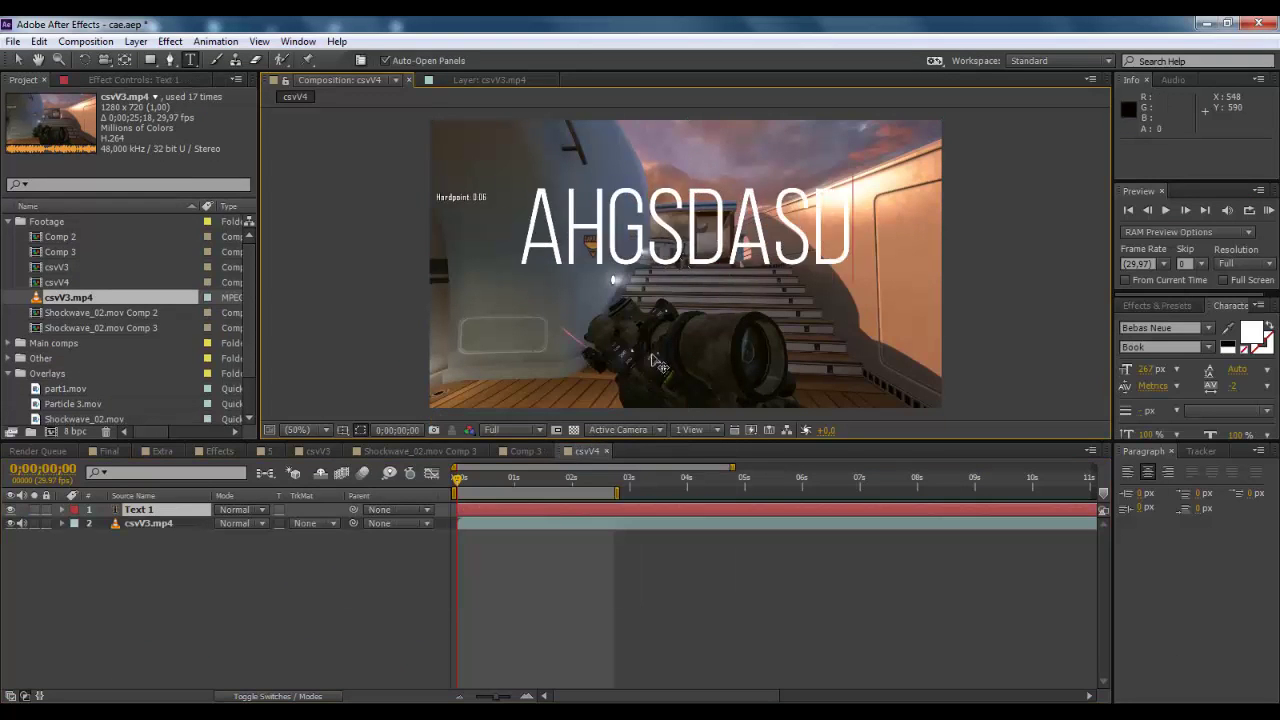
pyautogui.click(234, 590)
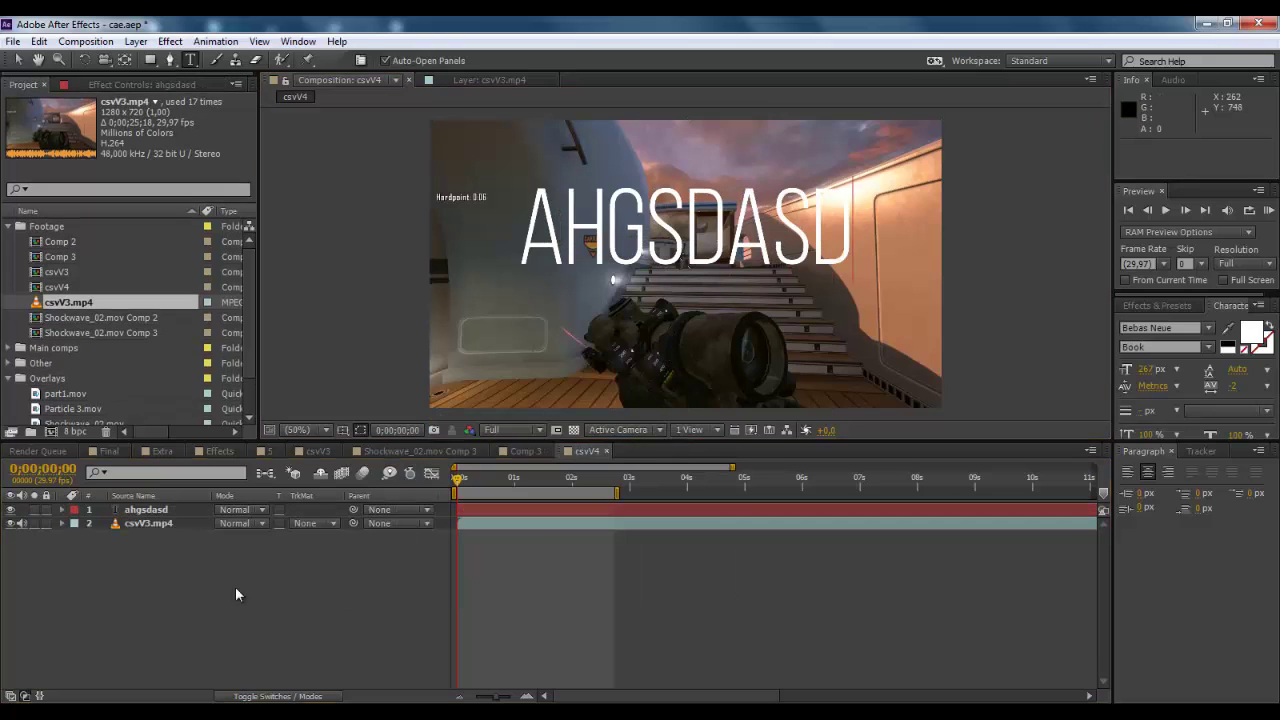
# Make the text layer 3D, reveal its rotation properties, and try out its Orientation and X Rotation.
pyautogui.click(290, 697)
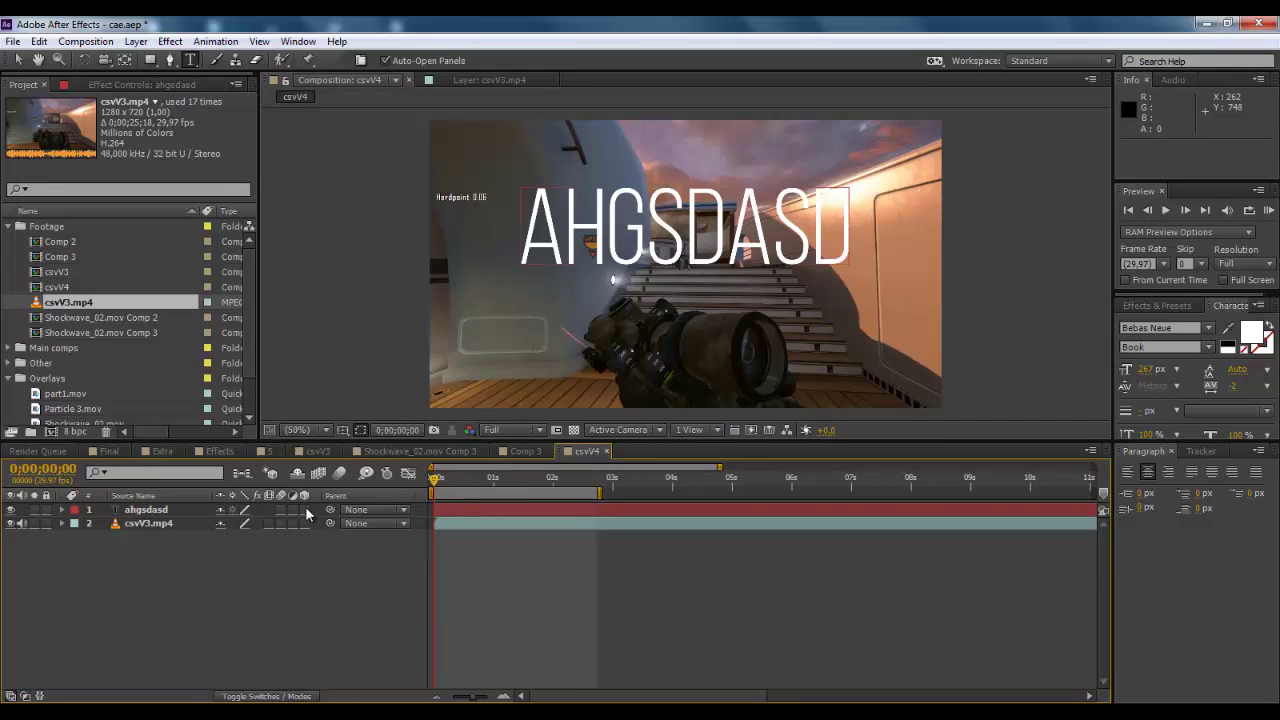
pyautogui.click(148, 510)
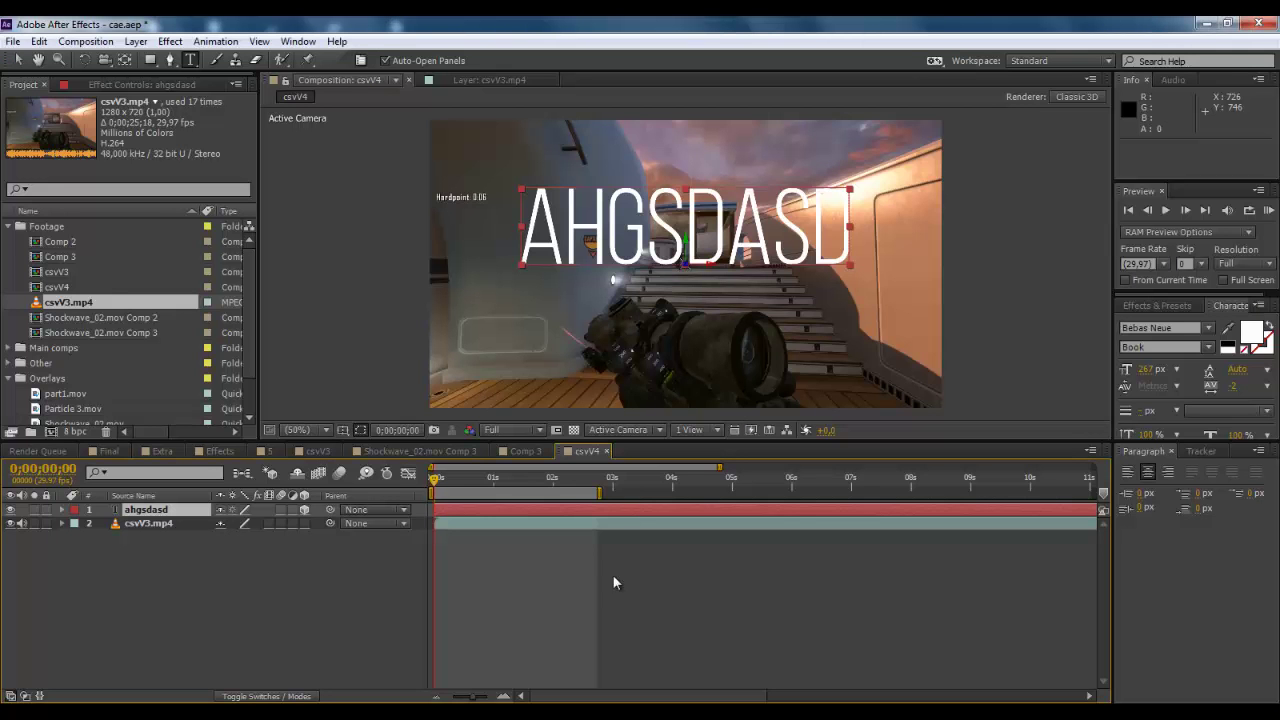
pyautogui.press('r')
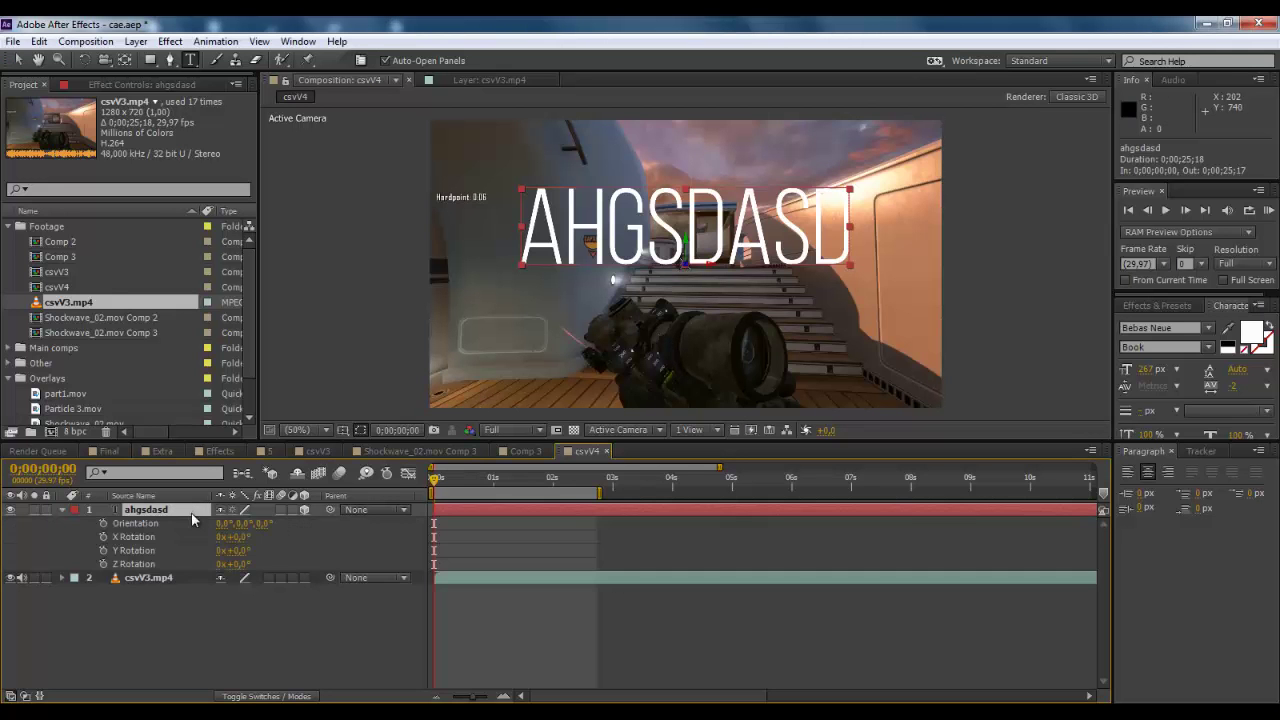
pyautogui.moveTo(245, 523); pyautogui.dragTo(310, 527)
pyautogui.moveTo(229, 534); pyautogui.dragTo(253, 514)
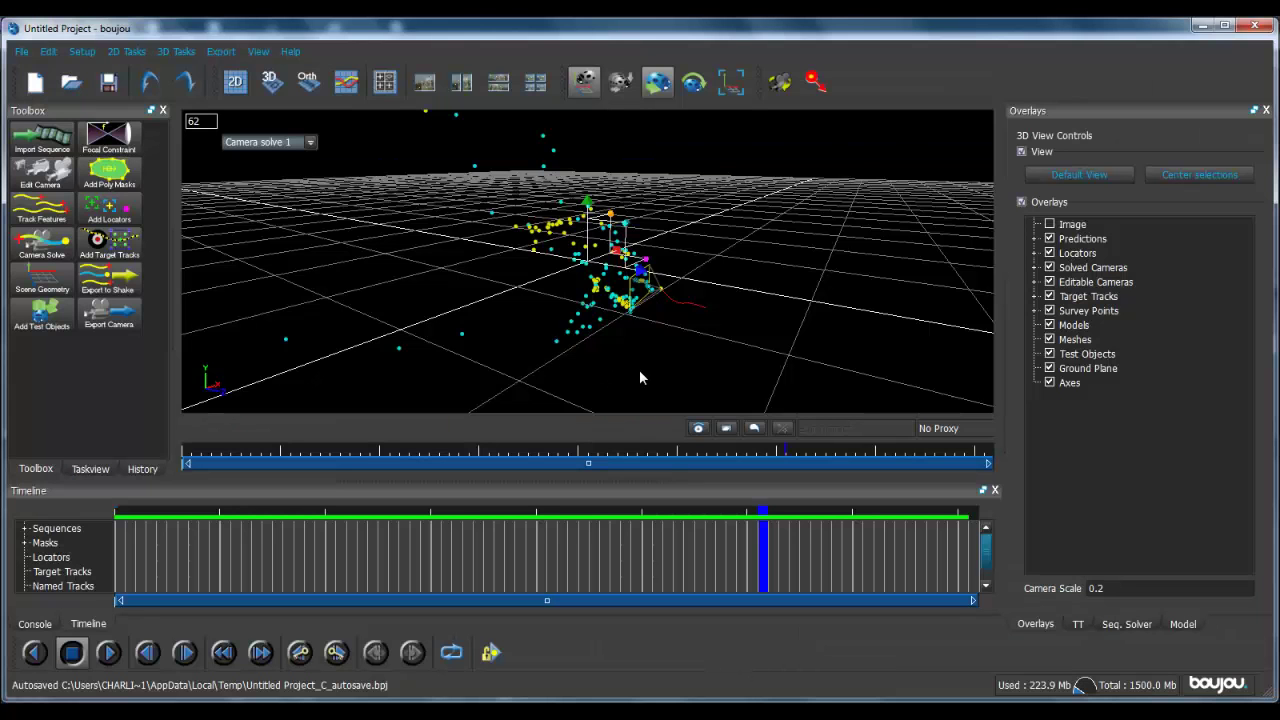
# Switch back to boujou and raise the solved scene along the Y axis relative to the ground grid.
pyautogui.moveTo(665, 365); pyautogui.dragTo(530, 375)
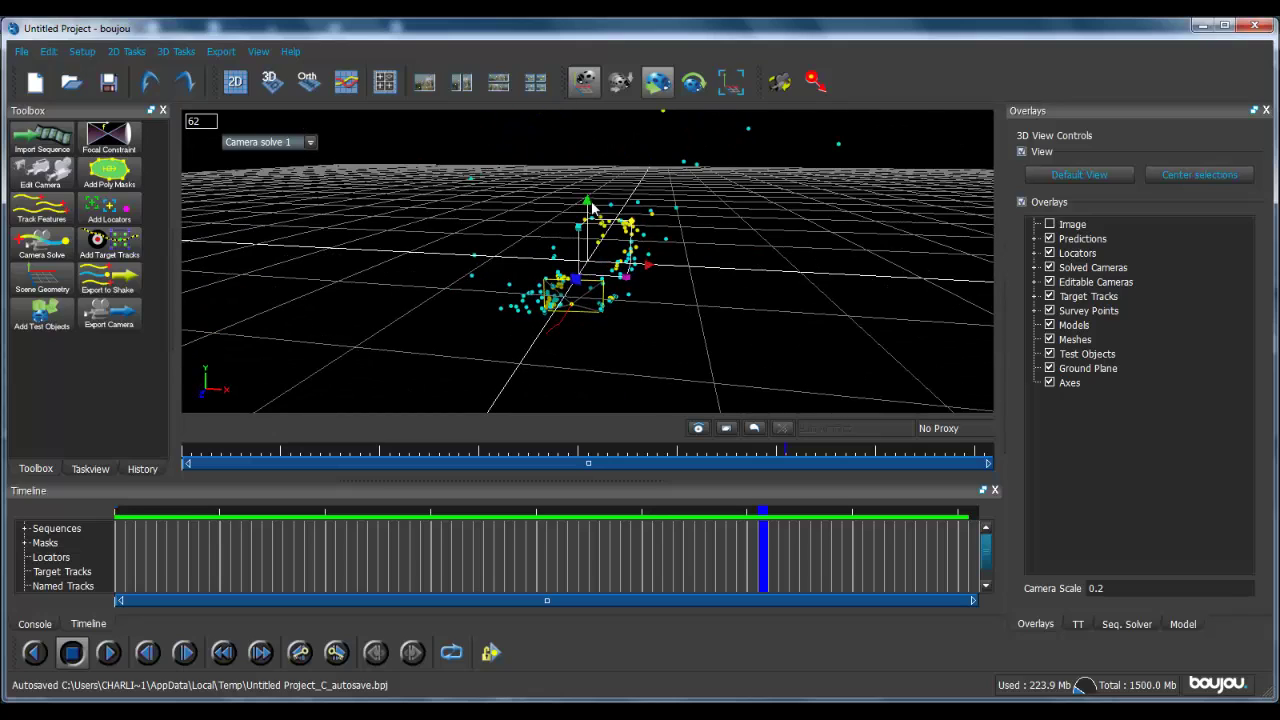
pyautogui.moveTo(592, 208); pyautogui.dragTo(680, 285)
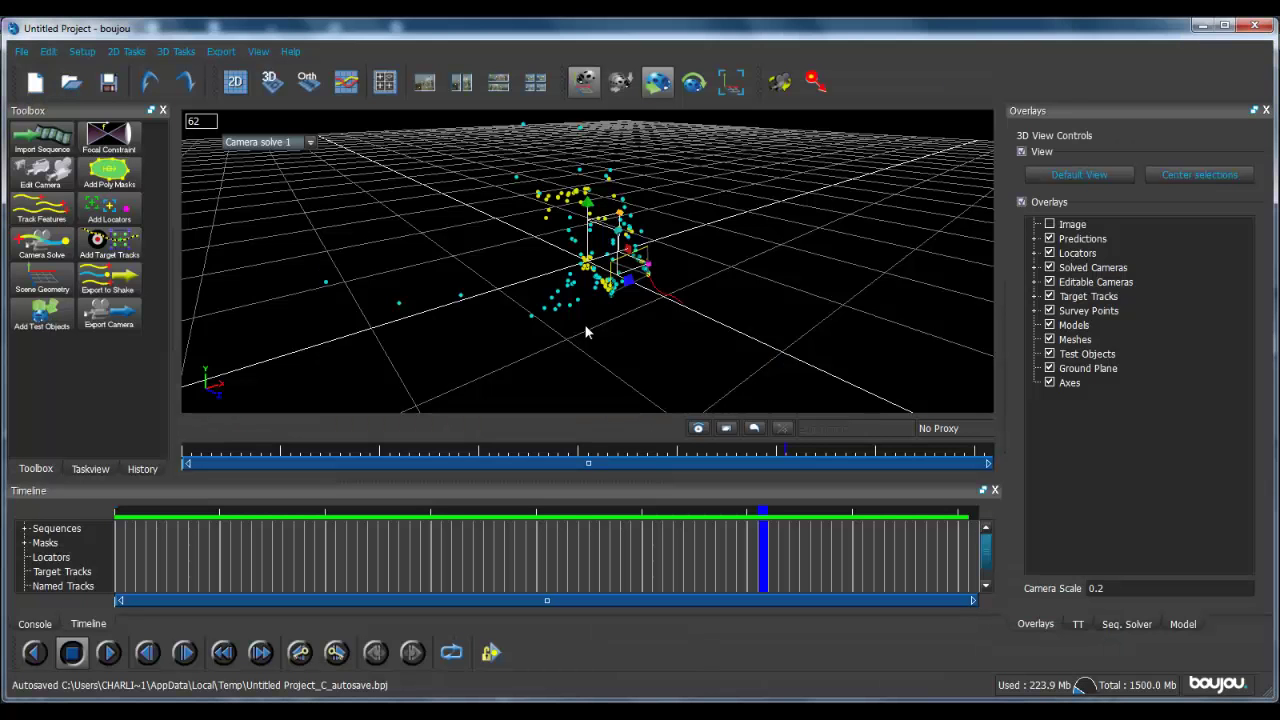
pyautogui.moveTo(780, 268); pyautogui.dragTo(808, 279, button='middle')
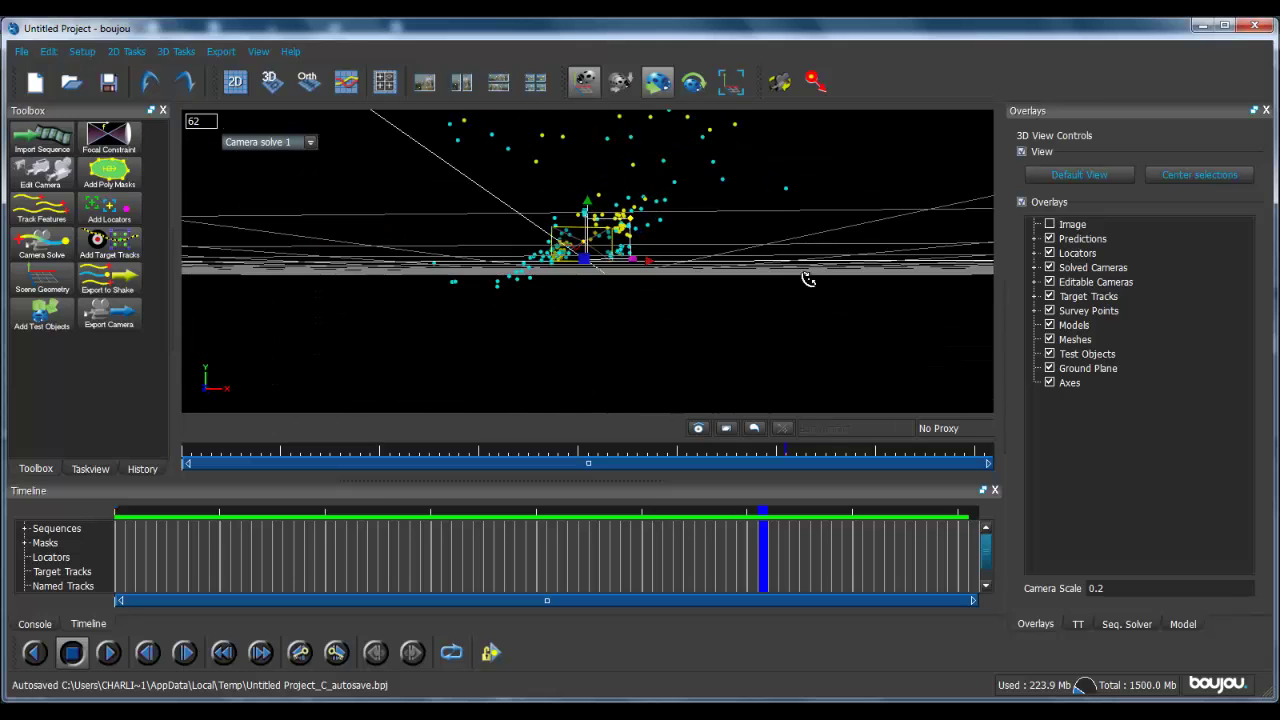
# Examine the solved scene's alignment with the ground grid using the rotate and move manipulators, and return to the 2D view.
pyautogui.click(697, 84)
pyautogui.moveTo(630, 265); pyautogui.dragTo(960, 312)
pyautogui.moveTo(802, 286); pyautogui.dragTo(630, 233)
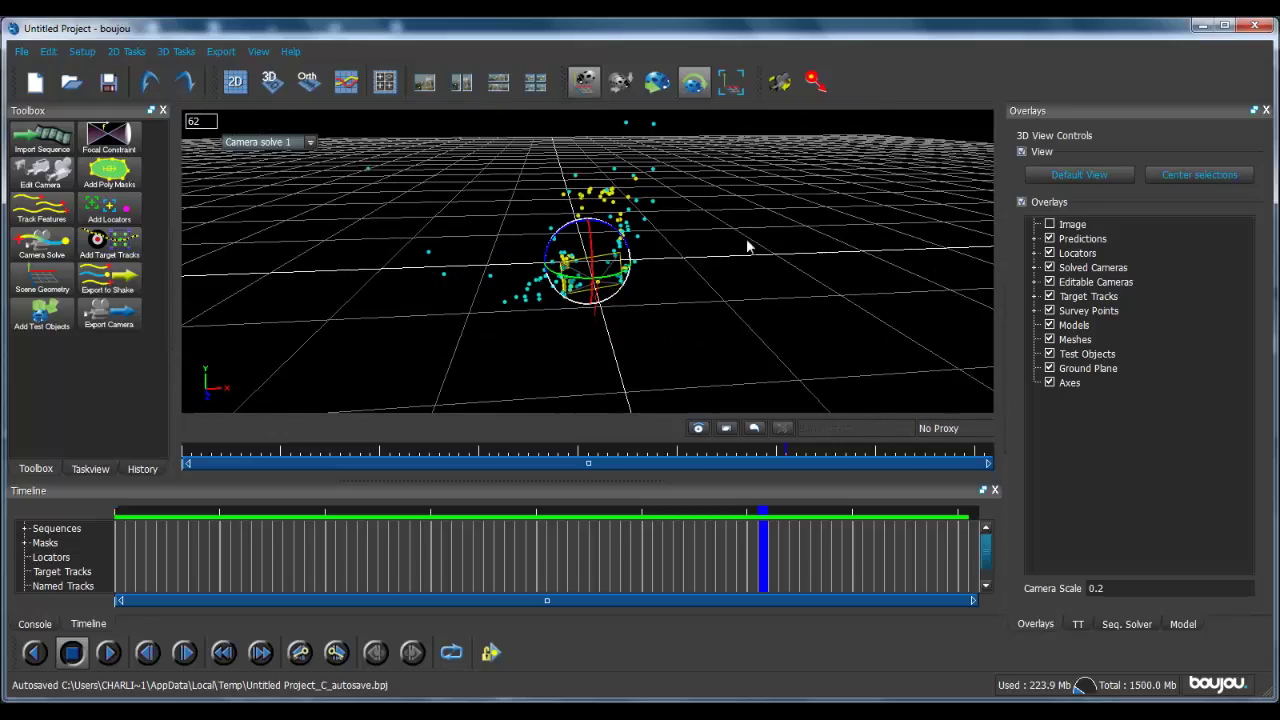
pyautogui.moveTo(762, 293); pyautogui.dragTo(896, 267)
pyautogui.moveTo(793, 232); pyautogui.dragTo(654, 233)
pyautogui.click(657, 82)
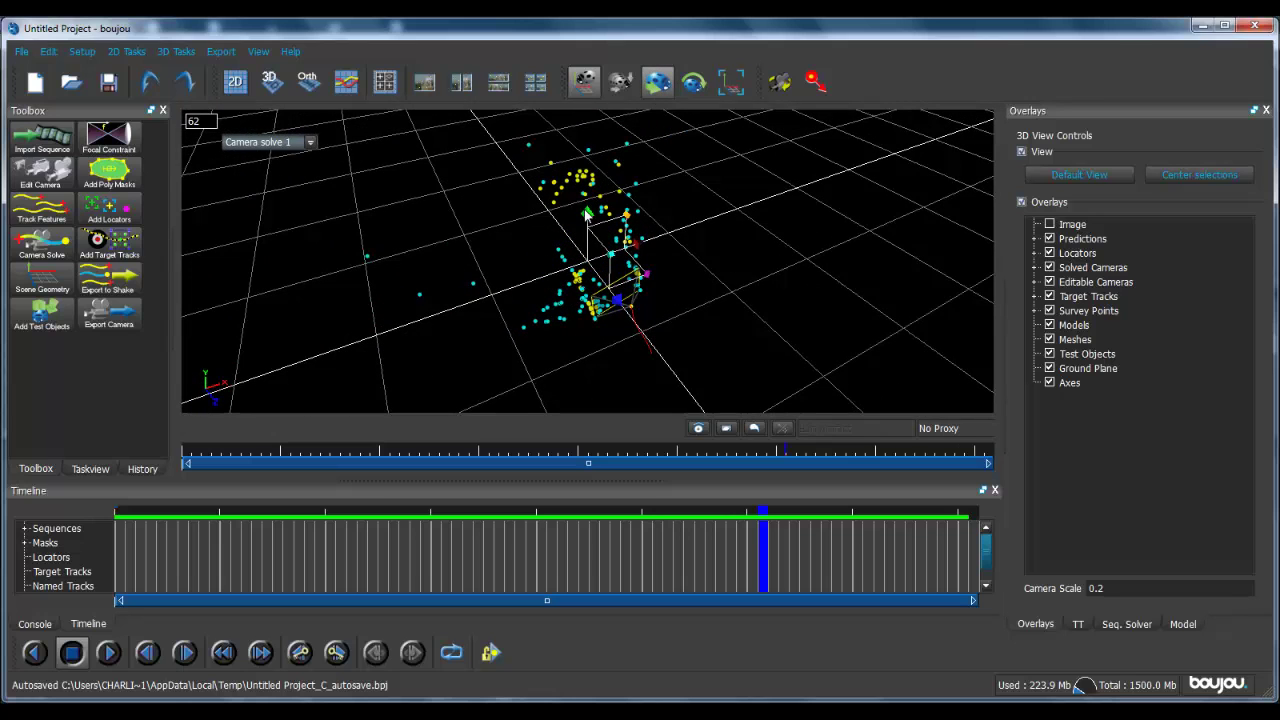
pyautogui.moveTo(755, 277); pyautogui.dragTo(760, 199)
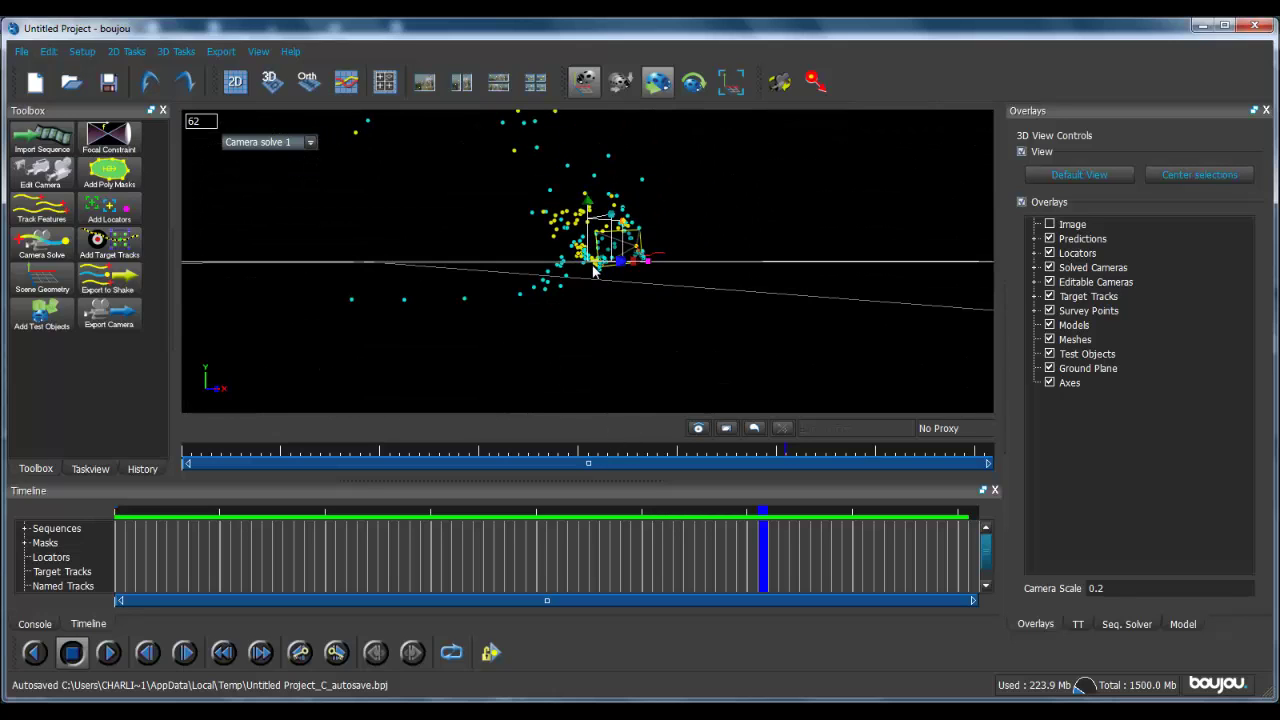
pyautogui.press('Tab')
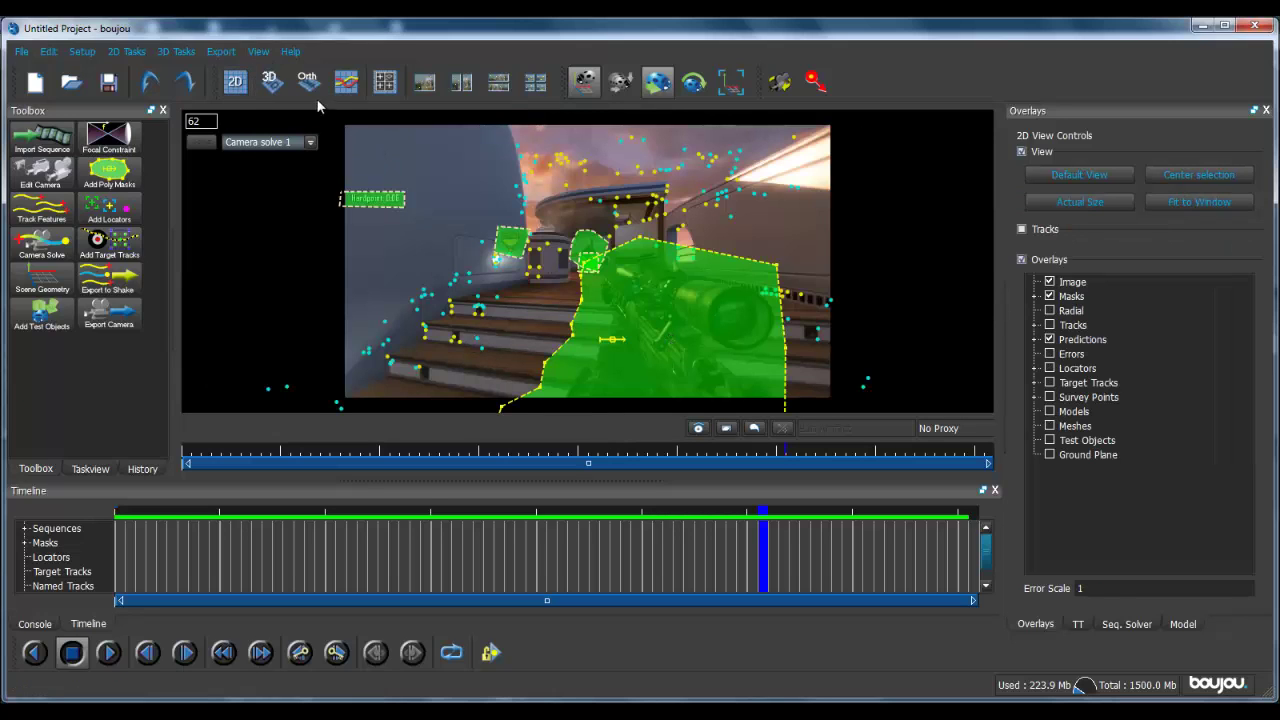
# Inspect the solved points and move manipulator against the ground plane in the 3D view, and go back to the 2D view.
pyautogui.click(270, 83)
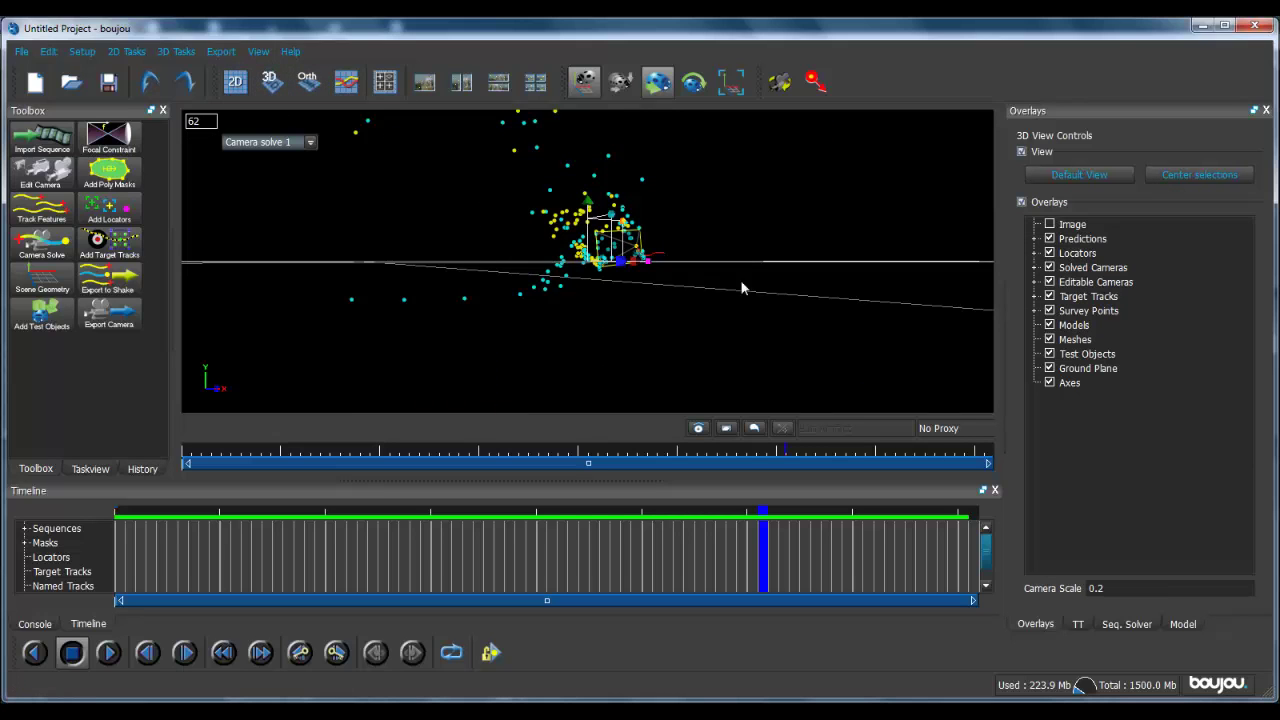
pyautogui.scroll(2, 720, 282)
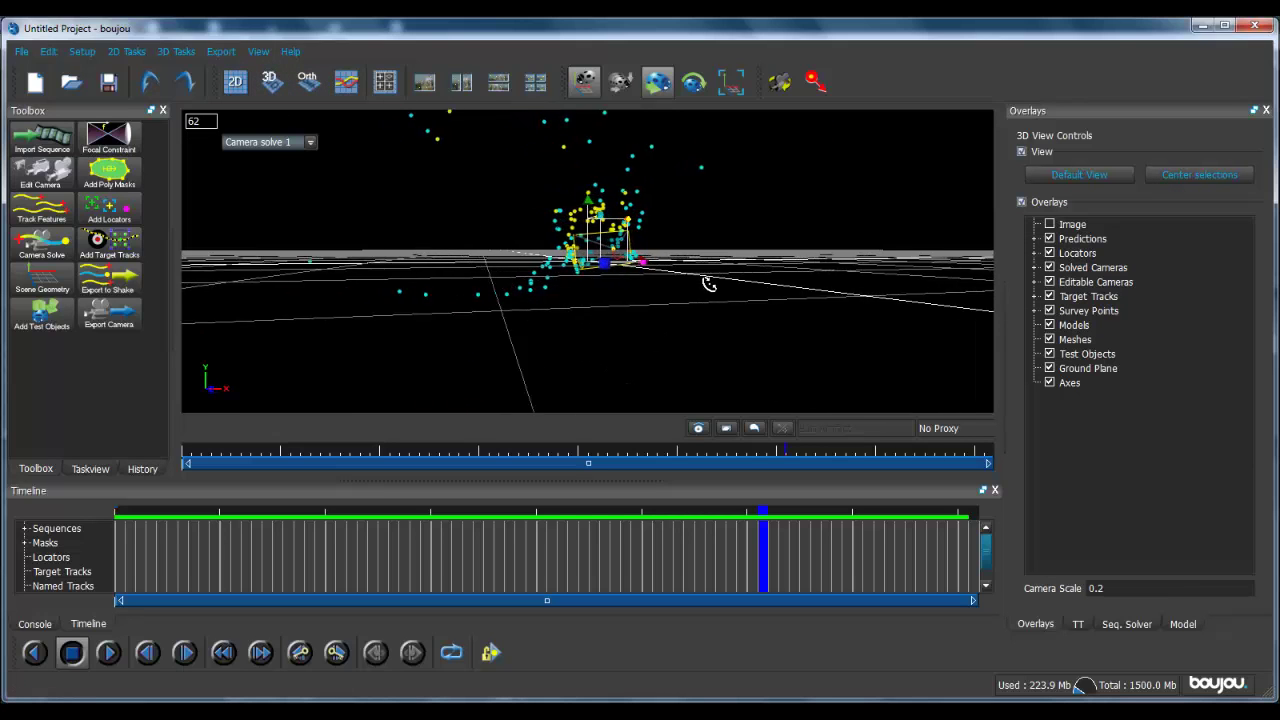
pyautogui.click(655, 86)
pyautogui.click(583, 200)
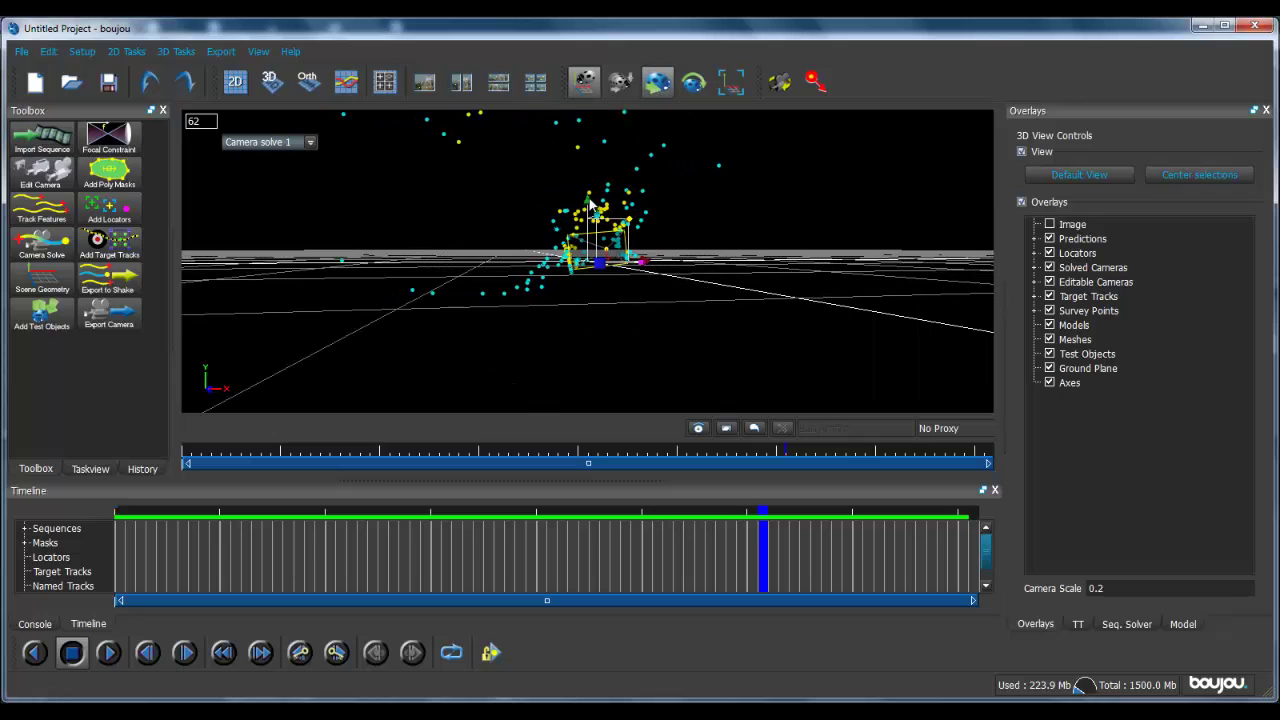
pyautogui.moveTo(590, 204); pyautogui.dragTo(717, 260, button='middle')
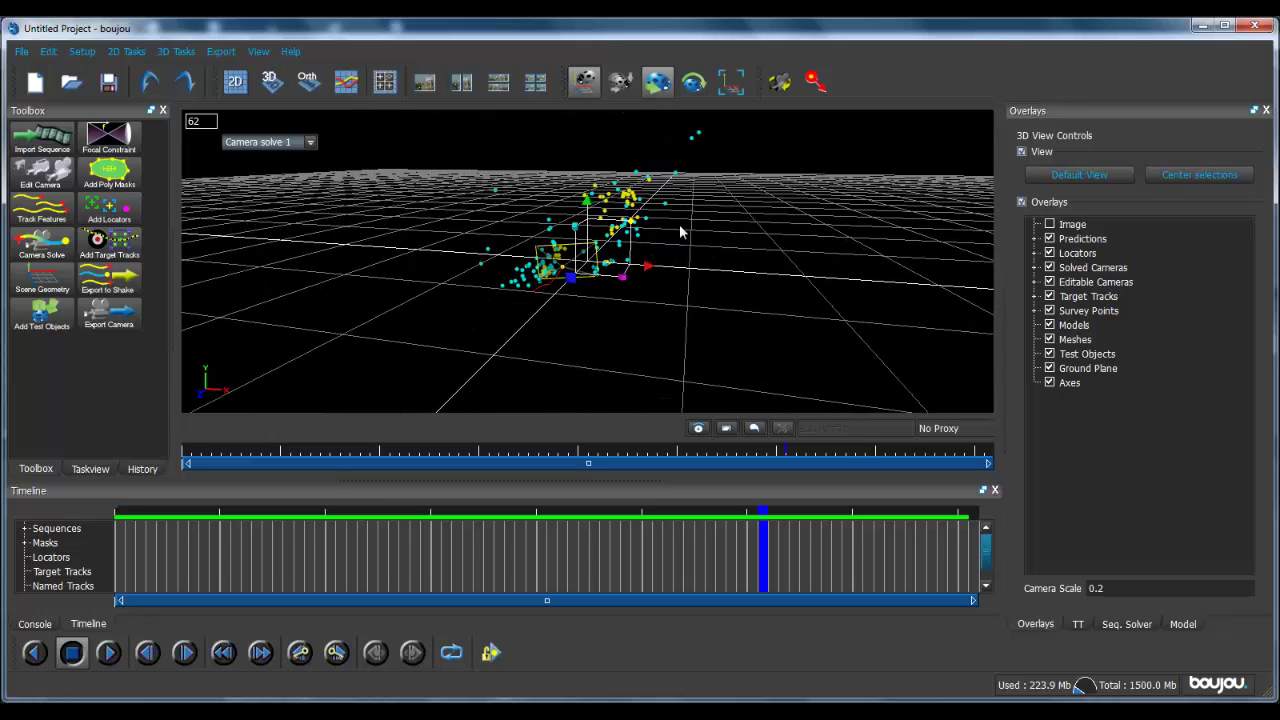
pyautogui.click(232, 86)
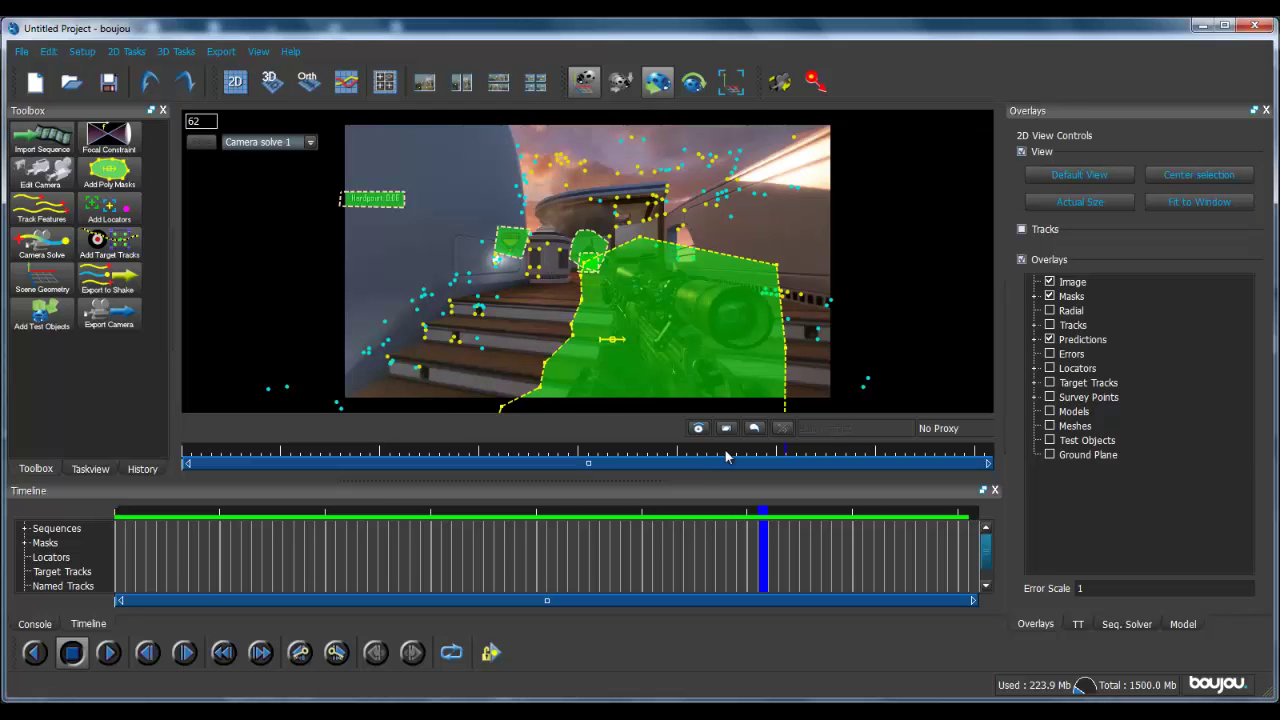
# Flag the tracked point on the wall beside the stairs for export at frame 55.
pyautogui.moveTo(727, 456)
pyautogui.mouseDown()
pyautogui.moveTo(279, 446)
pyautogui.moveTo(620, 456)
pyautogui.moveTo(863, 481)
pyautogui.moveTo(193, 466)
pyautogui.moveTo(897, 465)
pyautogui.moveTo(719, 469)
pyautogui.moveTo(554, 468)
pyautogui.moveTo(914, 450)
pyautogui.moveTo(245, 462)
pyautogui.moveTo(717, 470)
pyautogui.mouseUp()
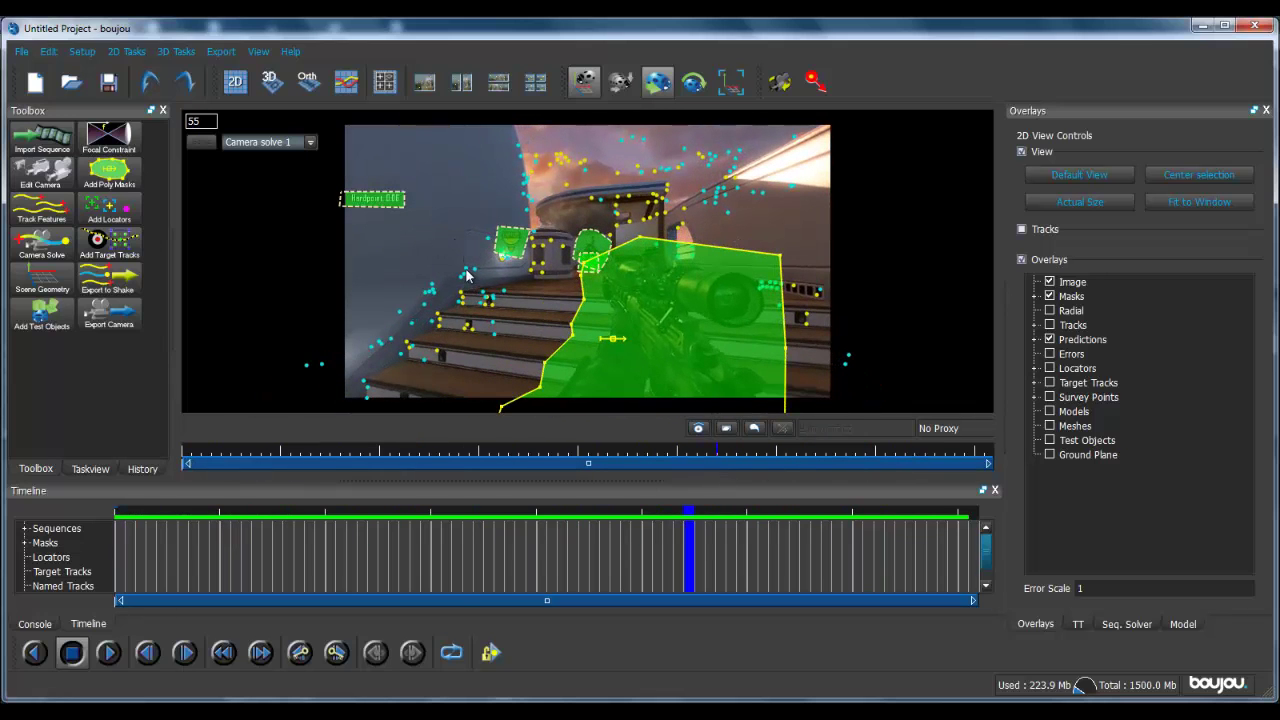
pyautogui.rightClick(466, 276)
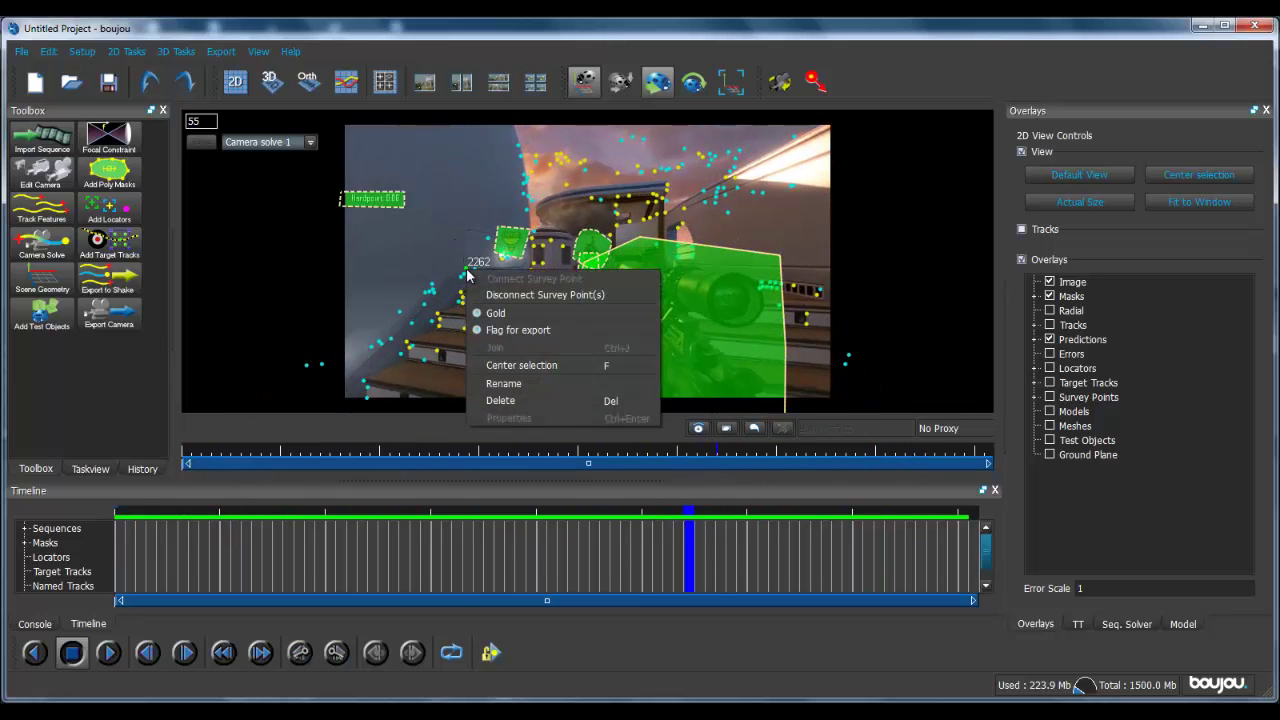
pyautogui.click(523, 331)
# Scrub through the sequence to check how the flagged point follows the footage and look for other points suitable for export.
pyautogui.moveTo(708, 459); pyautogui.dragTo(737, 460)
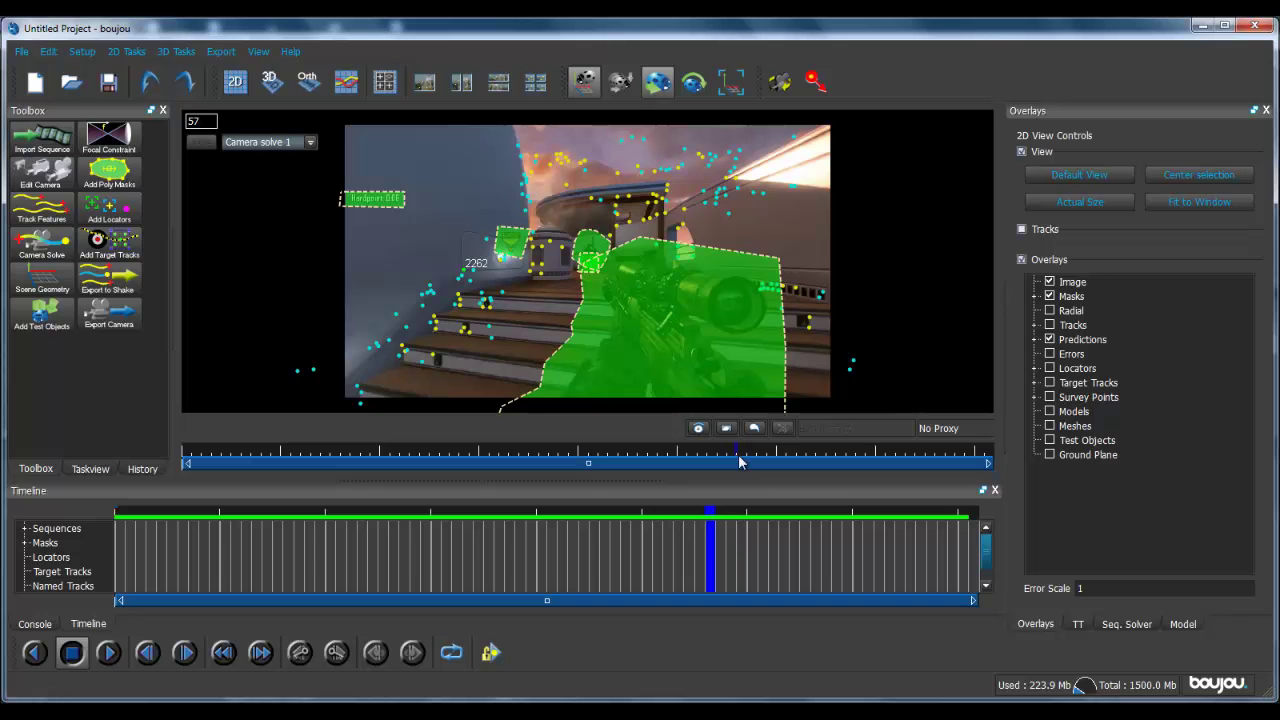
pyautogui.moveTo(740, 462); pyautogui.dragTo(280, 462)
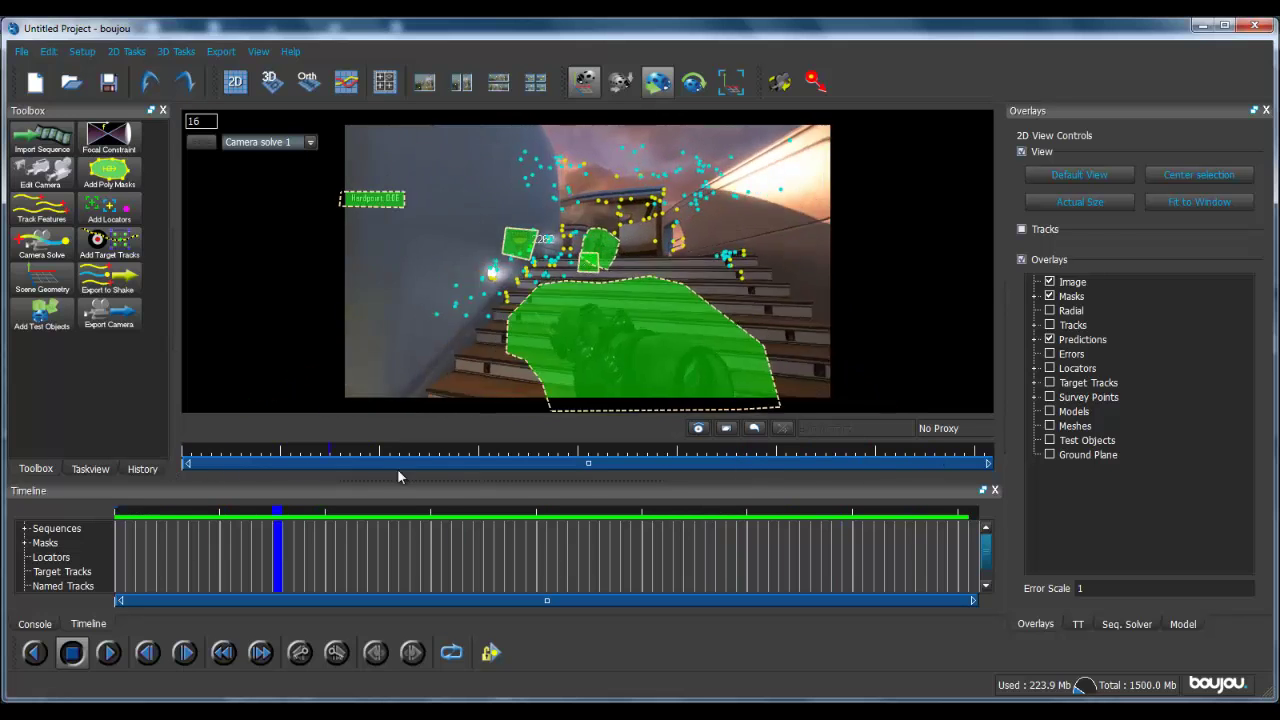
pyautogui.moveTo(398, 470); pyautogui.dragTo(575, 481)
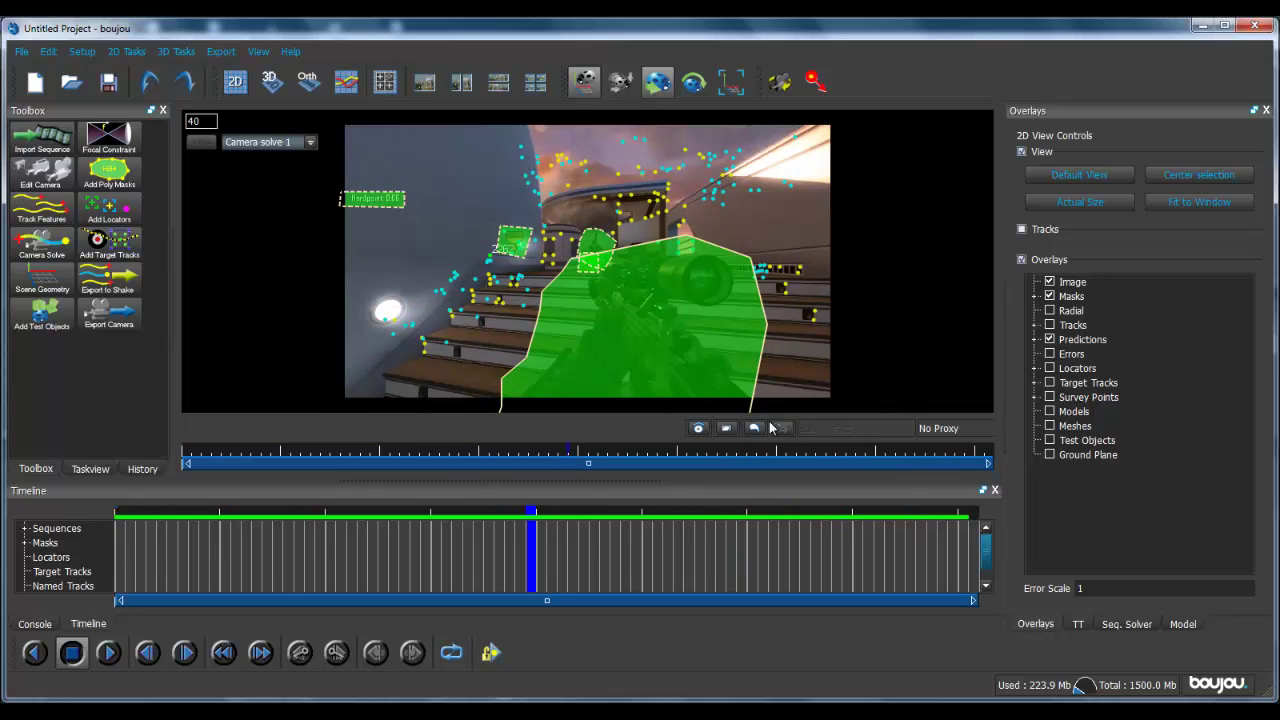
pyautogui.moveTo(600, 462)
pyautogui.mouseDown()
pyautogui.moveTo(335, 462)
pyautogui.moveTo(243, 445)
pyautogui.moveTo(753, 487)
pyautogui.moveTo(925, 470)
pyautogui.moveTo(236, 473)
pyautogui.moveTo(600, 468)
pyautogui.mouseUp()
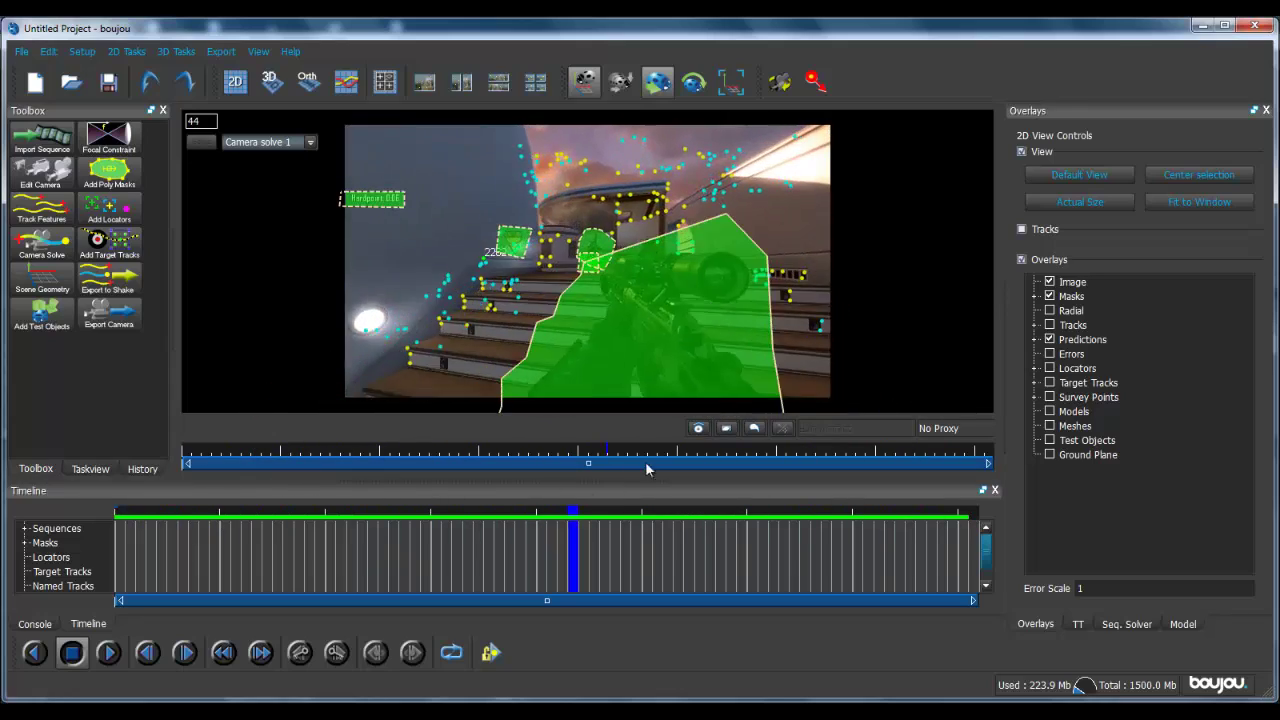
pyautogui.rightClick(793, 302)
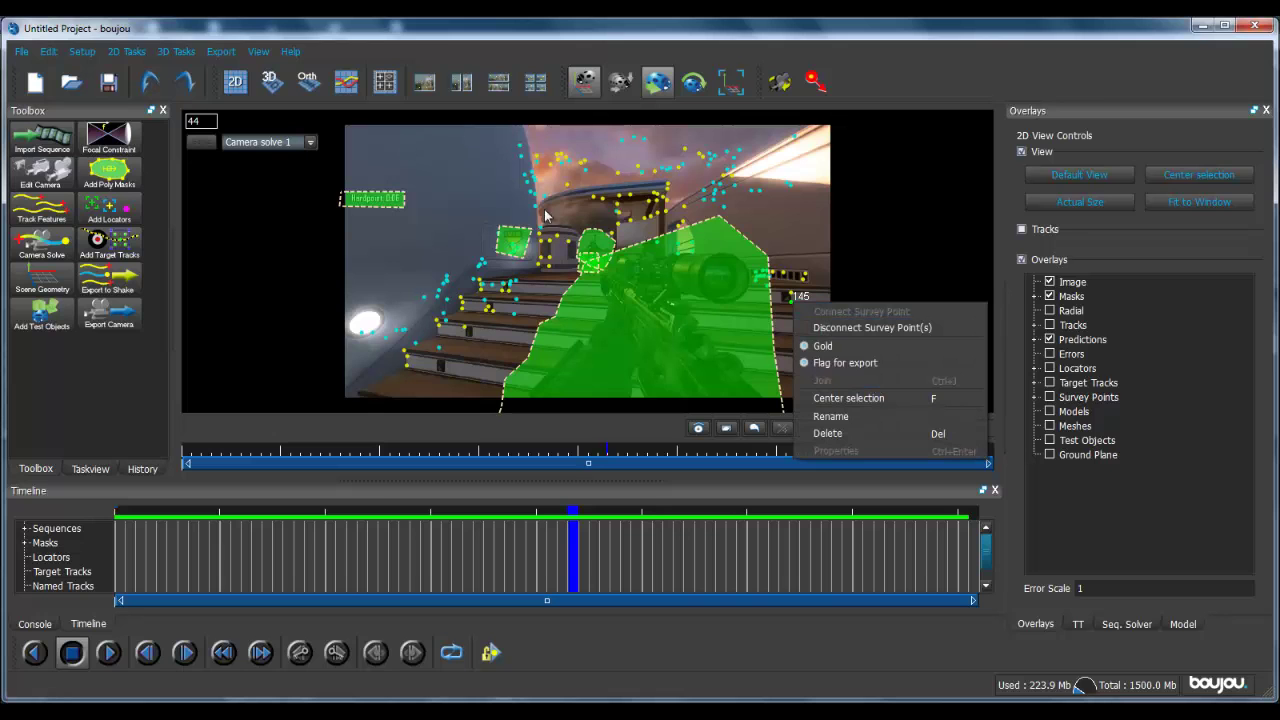
pyautogui.click(797, 233)
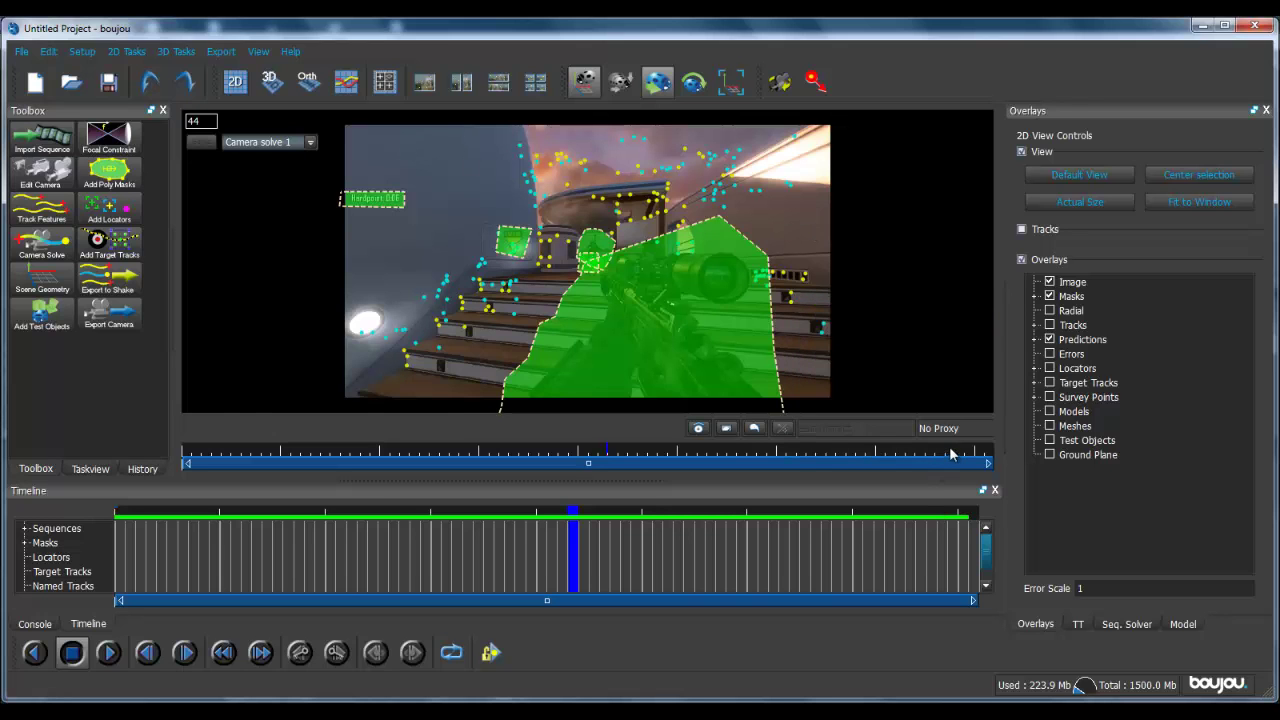
pyautogui.moveTo(950, 449); pyautogui.dragTo(868, 460)
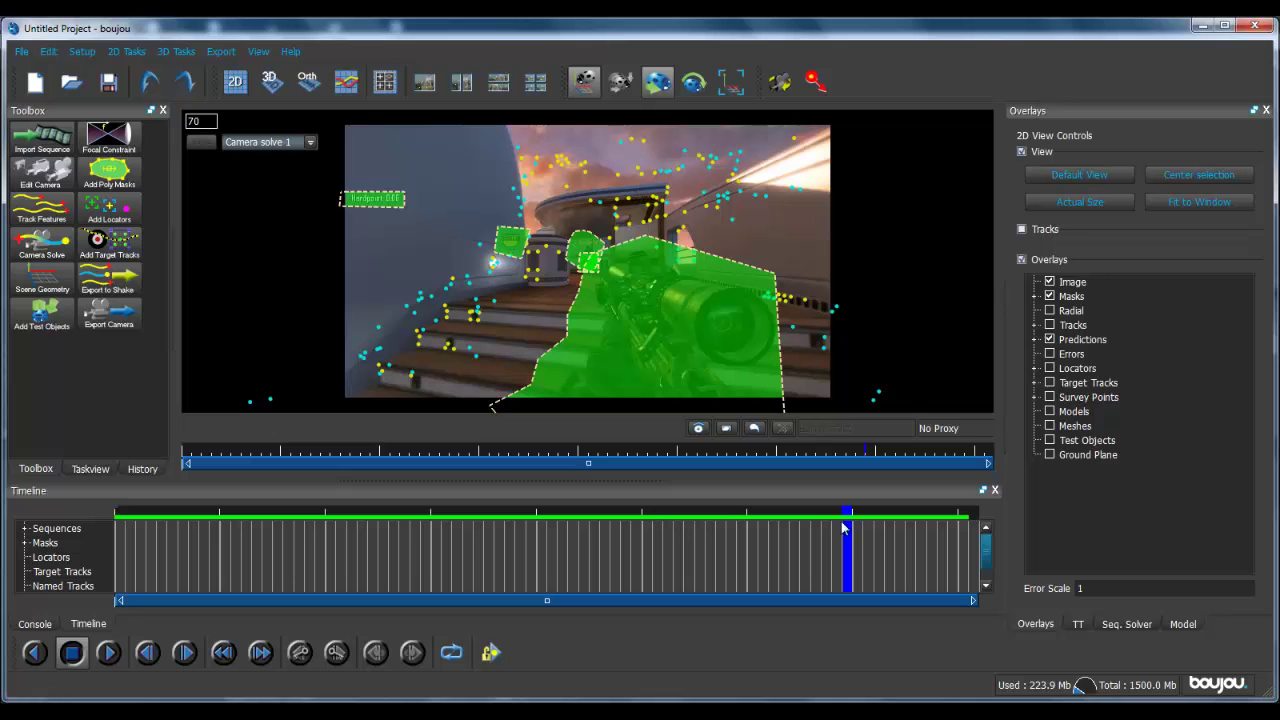
pyautogui.moveTo(872, 457); pyautogui.dragTo(830, 408)
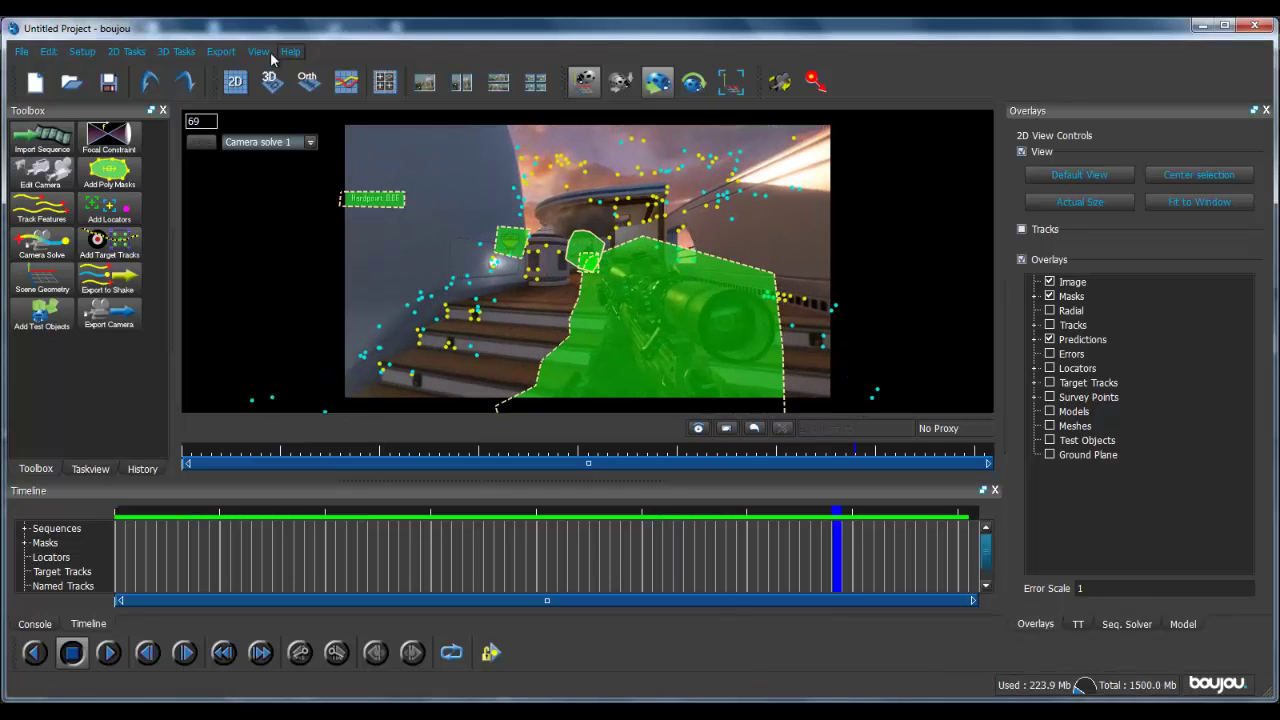
# Start a camera export and set its destination to the Track Tut folder on the desktop.
pyautogui.click(222, 51)
pyautogui.click(249, 76)
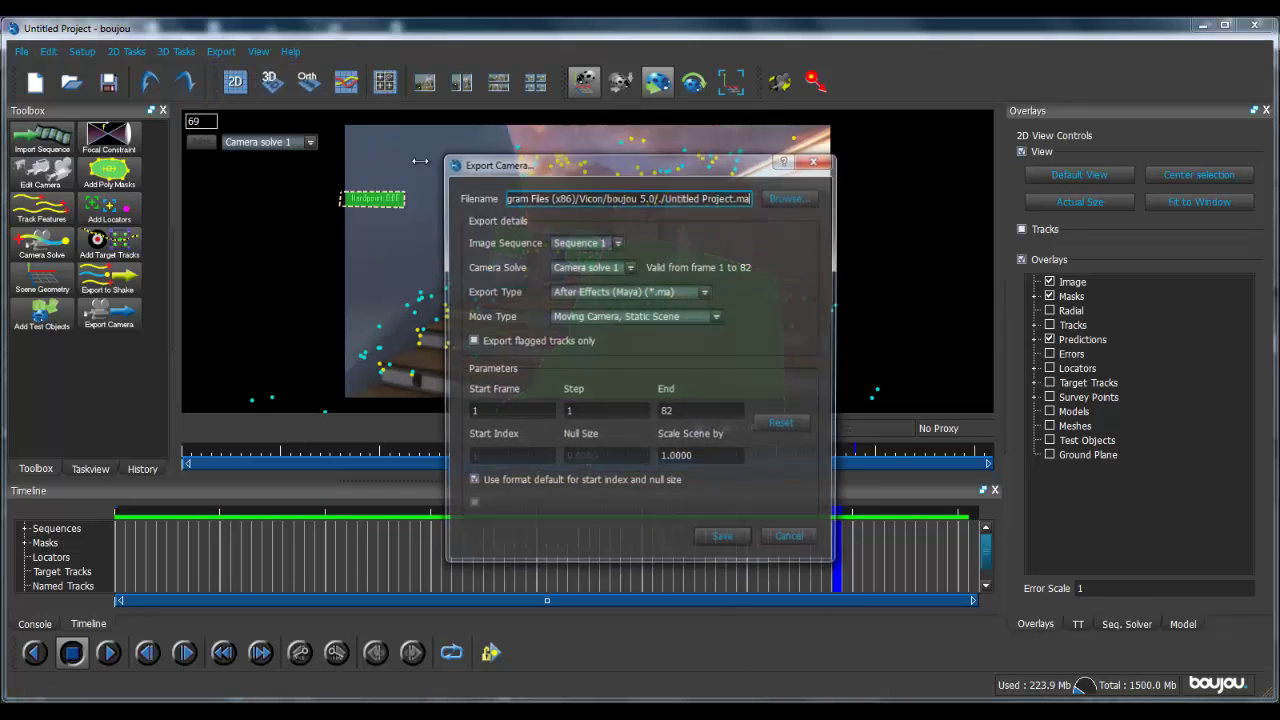
pyautogui.click(770, 204)
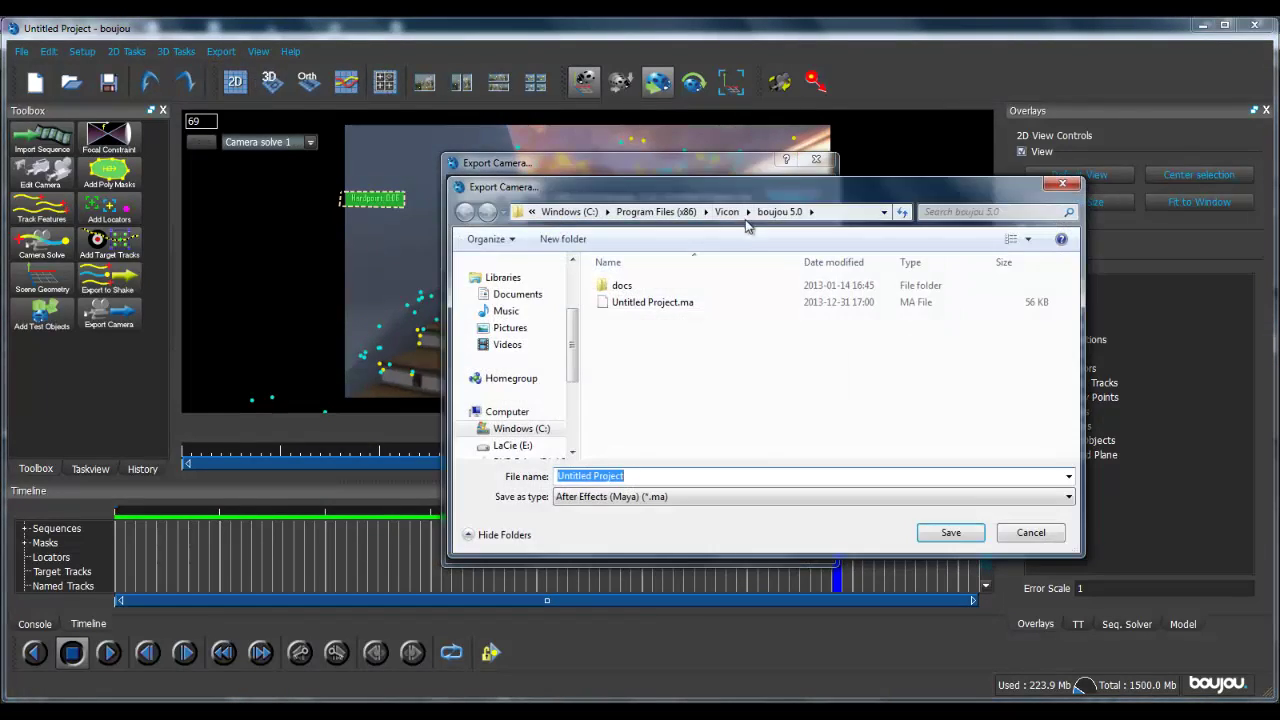
pyautogui.click(842, 213)
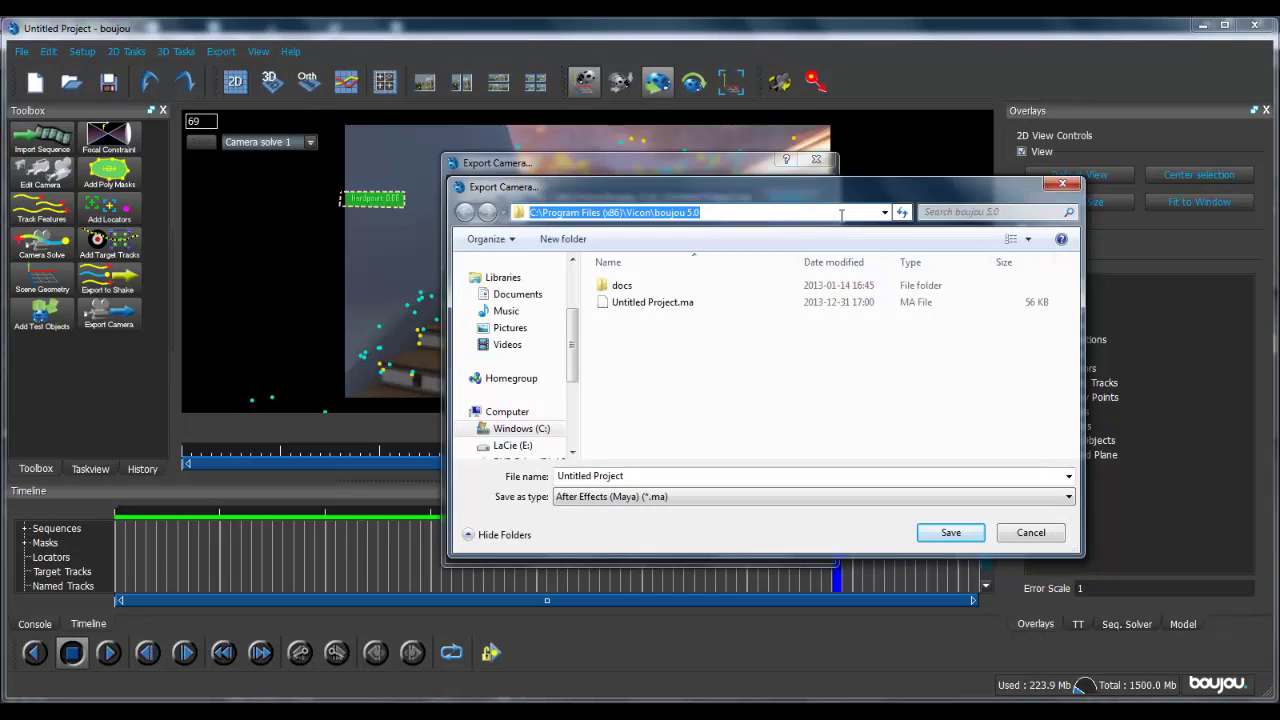
pyautogui.write('C:\\Users\\Charlie P\\Desktop\\Track Tut')
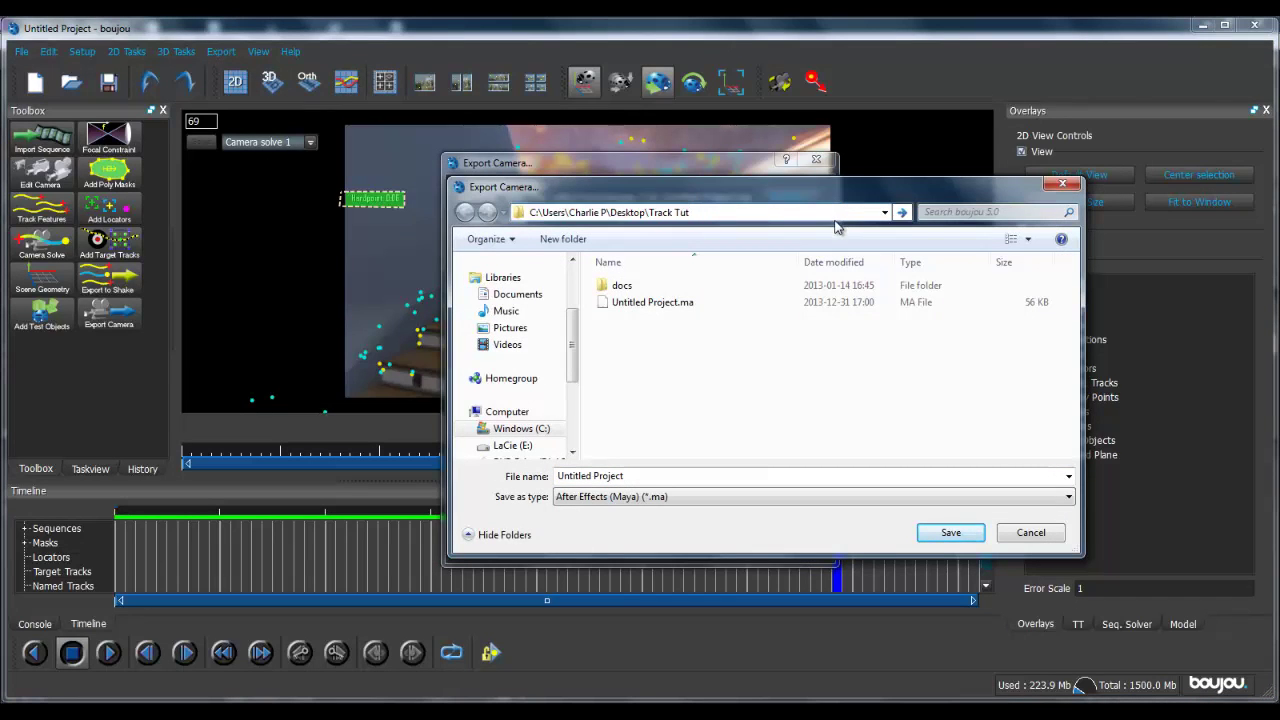
pyautogui.press('Return')
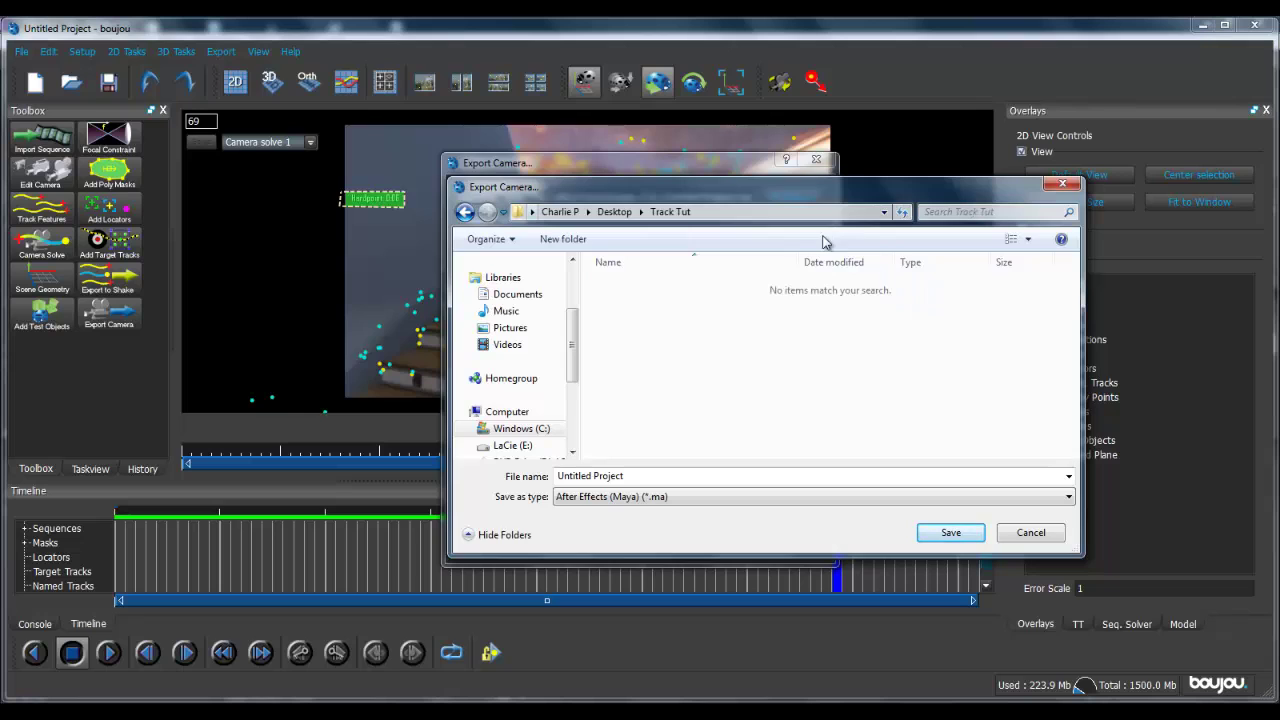
pyautogui.click(607, 212)
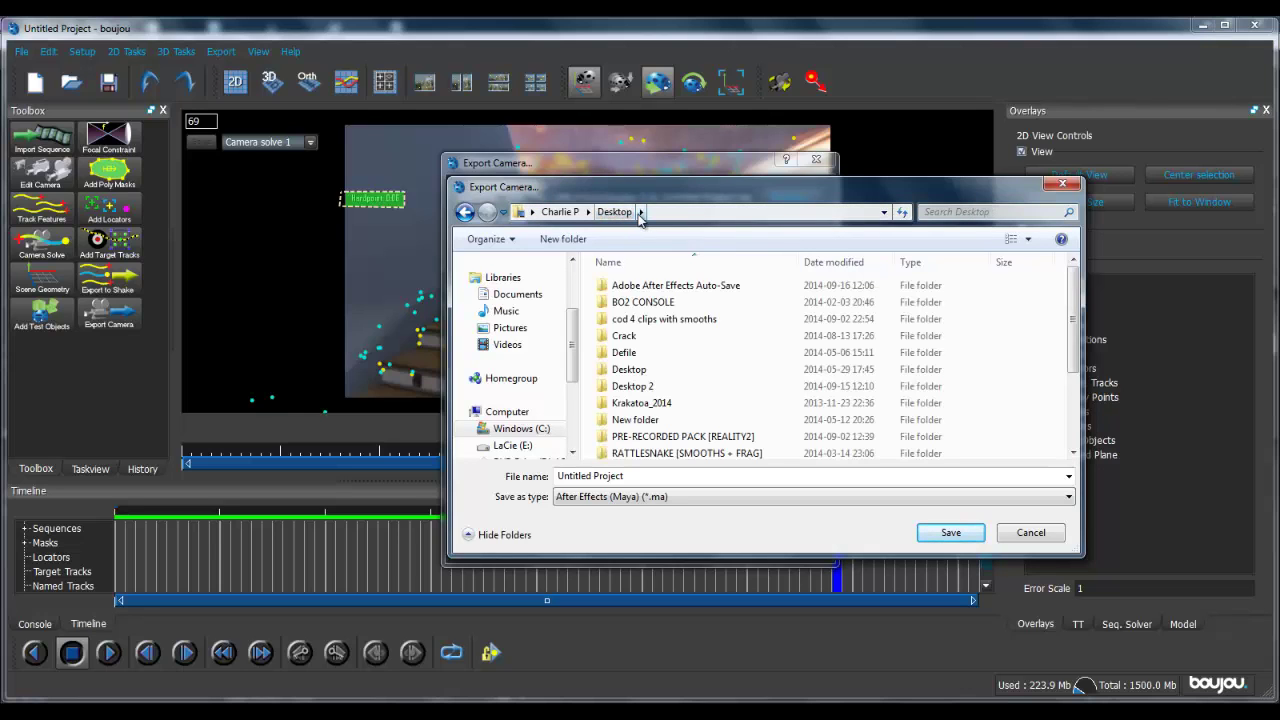
pyautogui.click(698, 212)
pyautogui.write('C:\\Users\\Charlie P\\Desktop\\Track Tut')
pyautogui.press('Return')
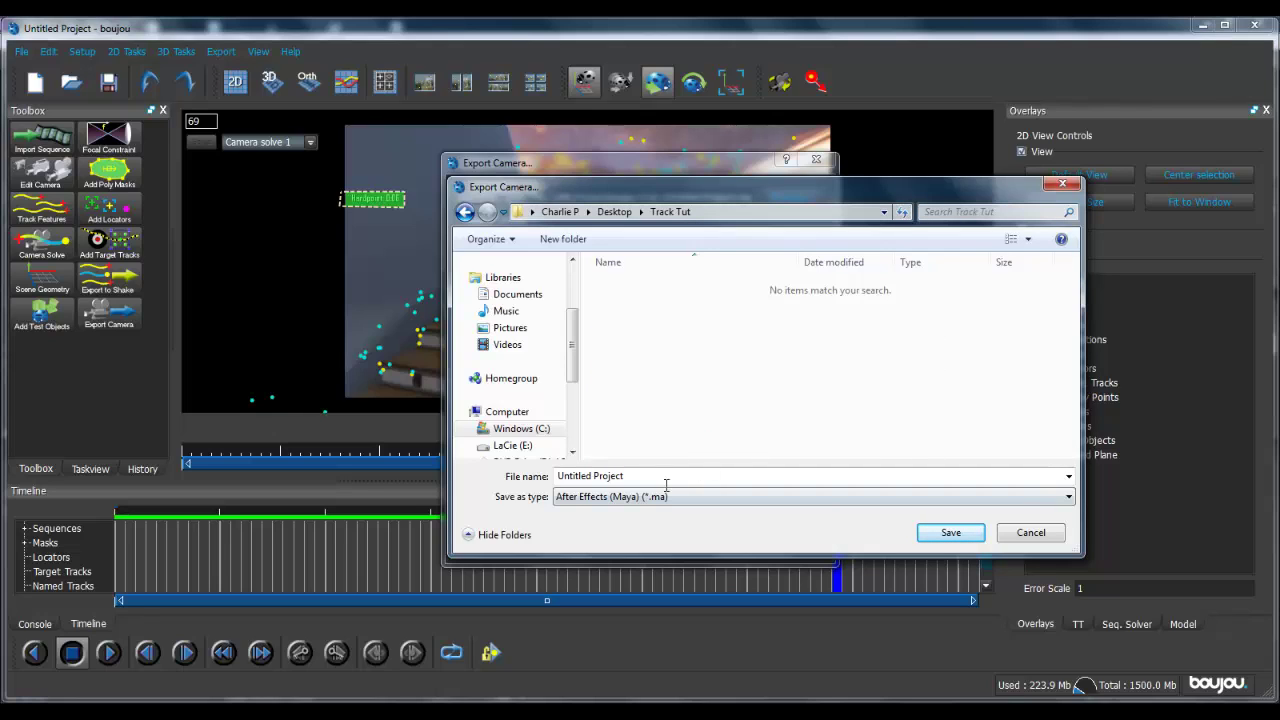
# Name the camera export file AAA, using the After Effects (Maya) file type.
pyautogui.click(660, 477)
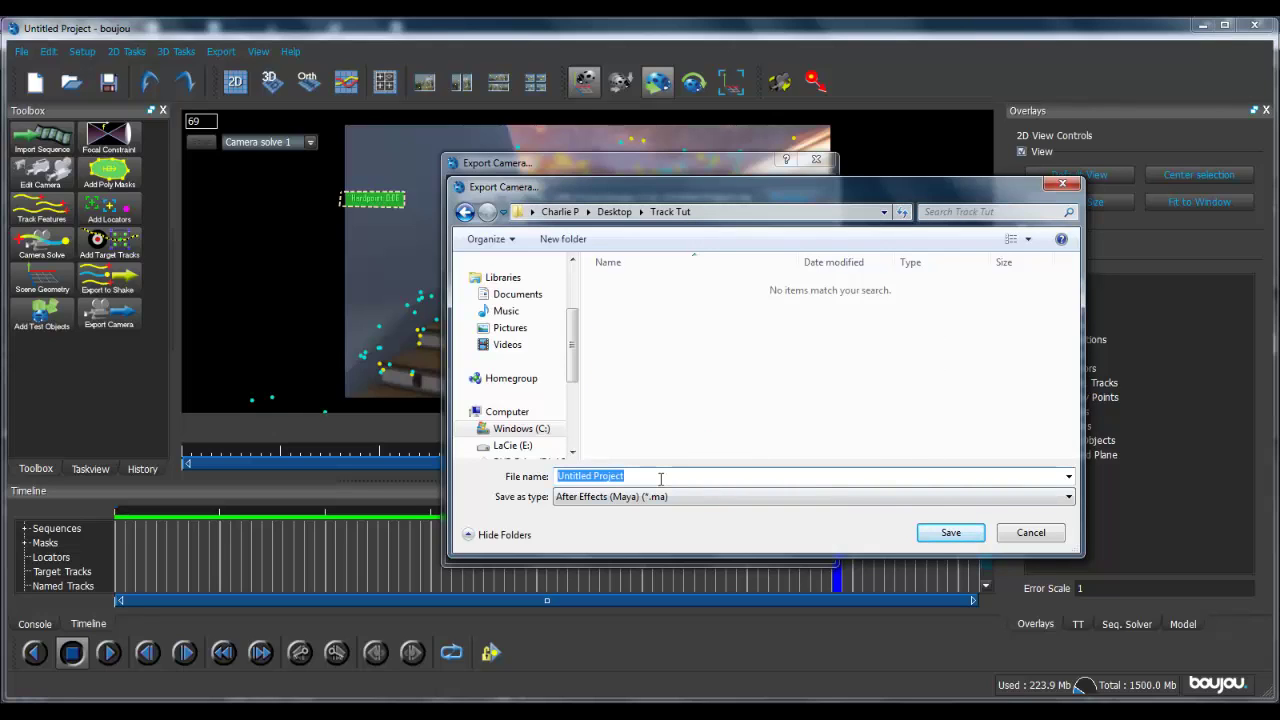
pyautogui.write('AA')
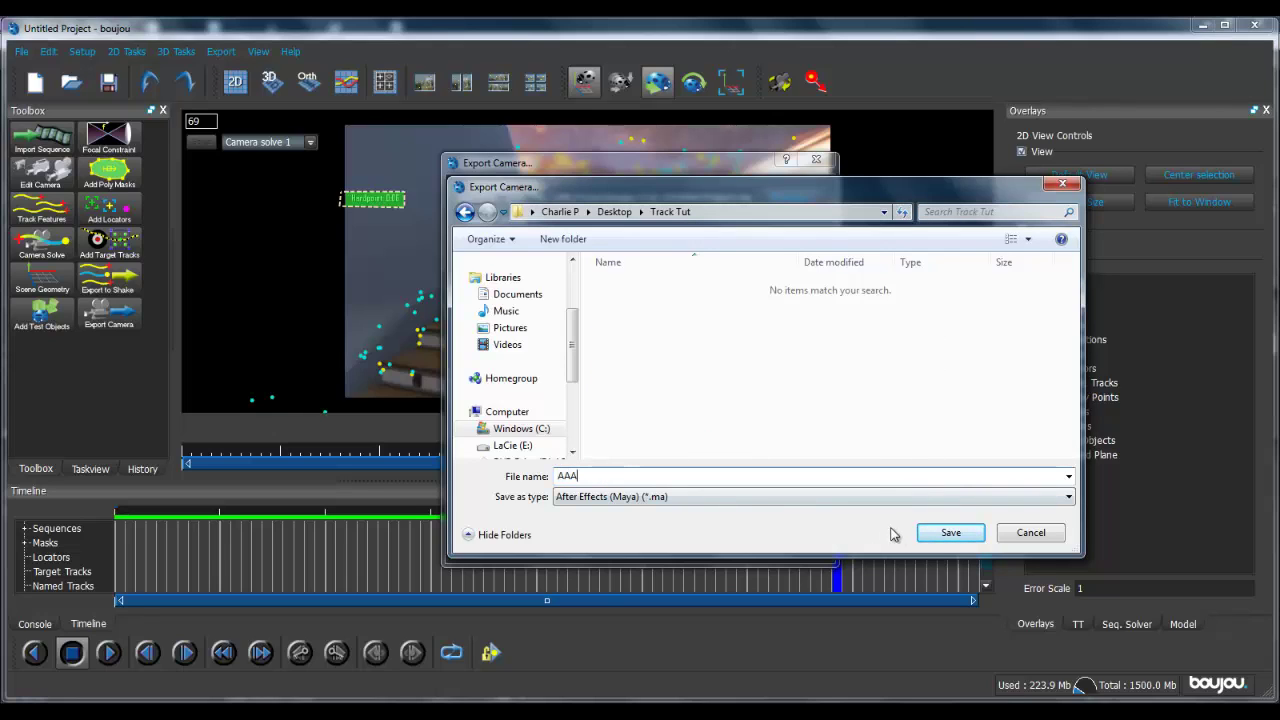
pyautogui.write('A')
pyautogui.click(949, 532)
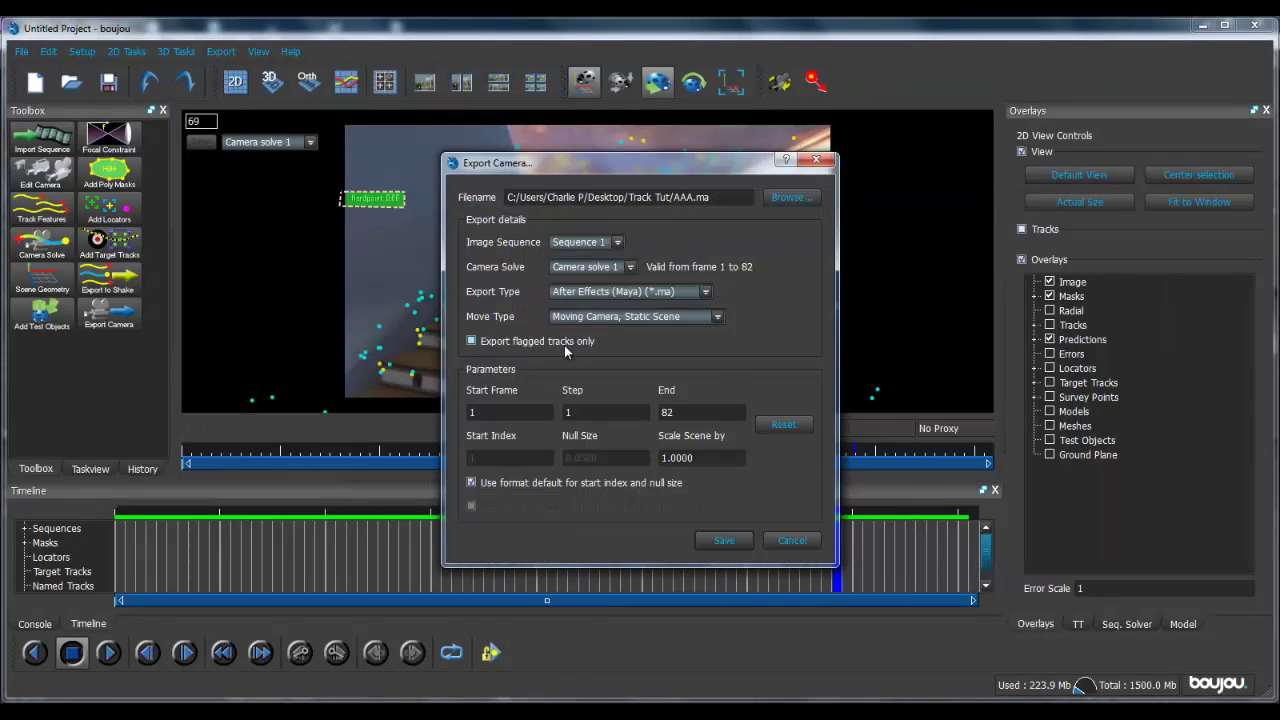
# Export only the flagged tracks as After Effects (Maya) with a moving camera and static scene, scaled by 1000, and save.
pyautogui.click(650, 292)
pyautogui.click(655, 319)
pyautogui.doubleClick(734, 462)
pyautogui.write('1')
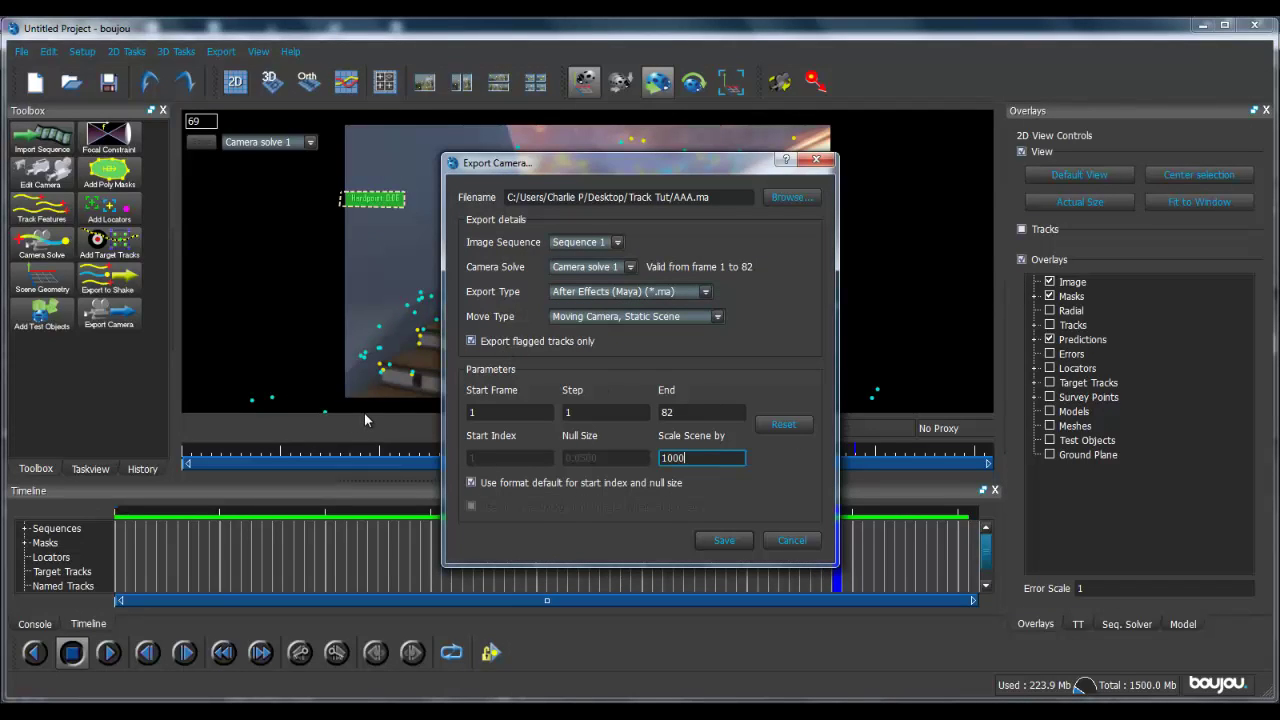
pyautogui.click(724, 542)
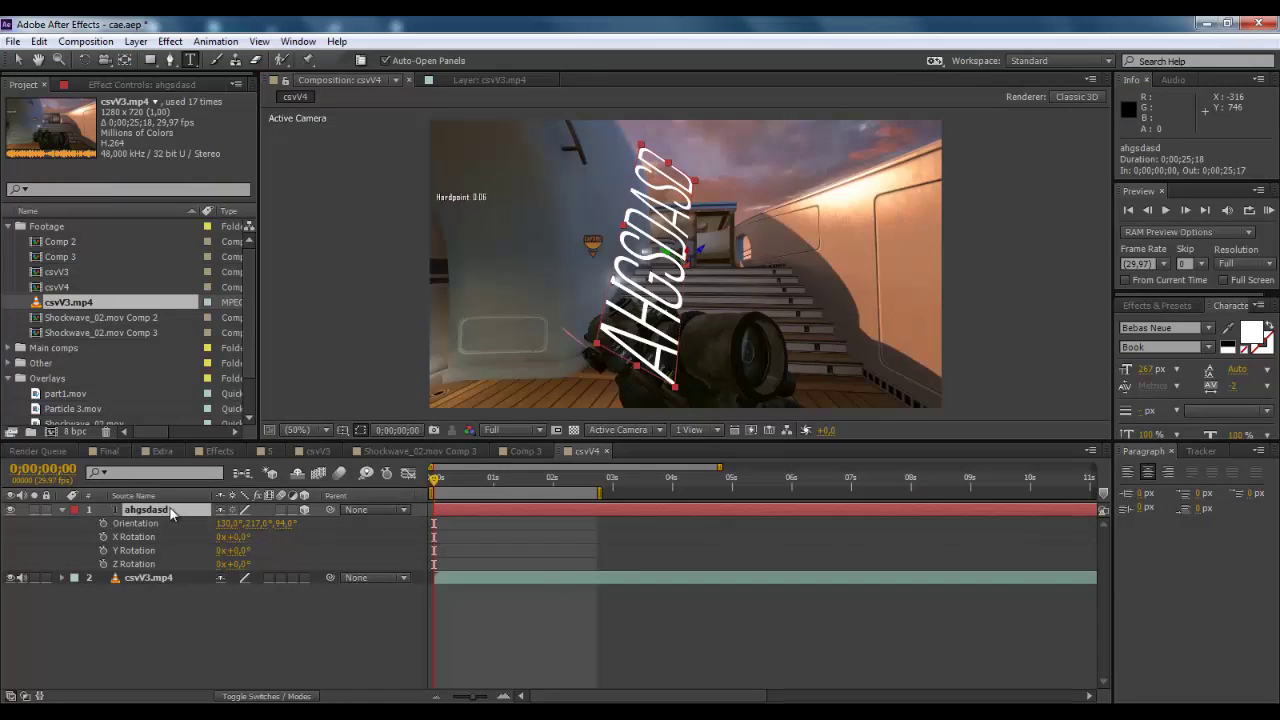
# Switch to After Effects, delete the ahgsdasd text layer from csvV4, and start importing a file.
pyautogui.press('Delete')
pyautogui.click(14, 41)
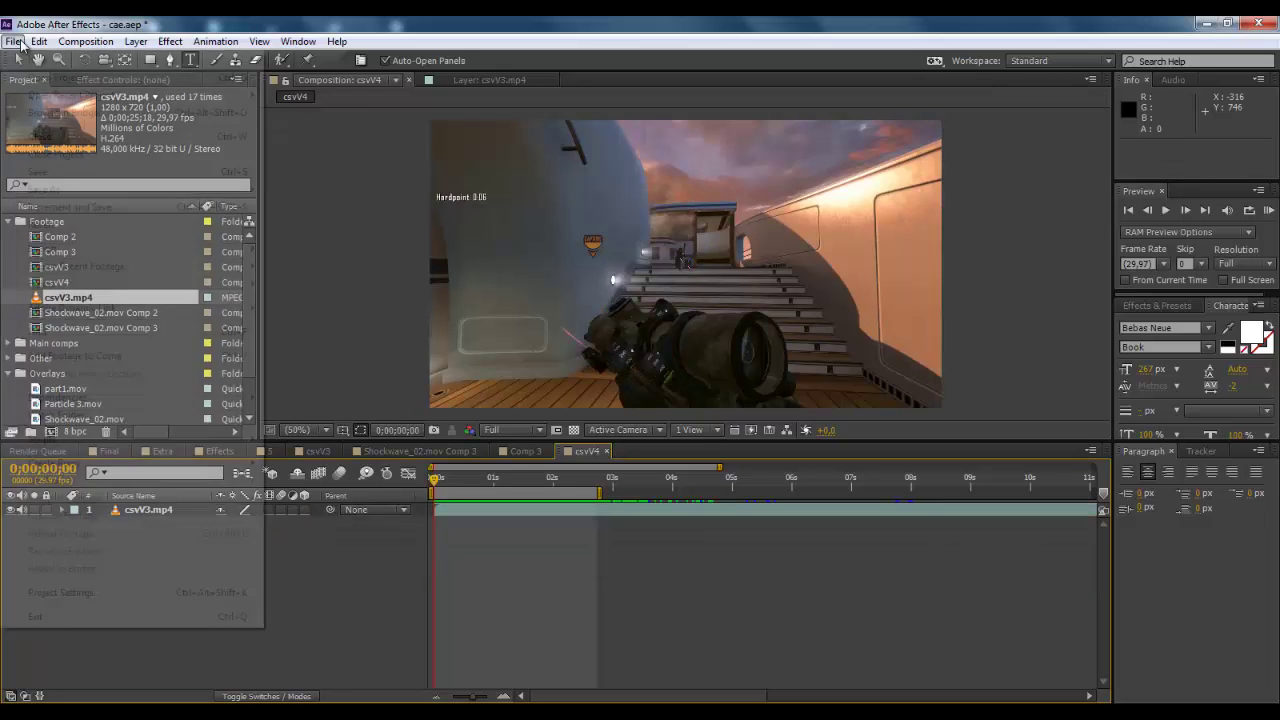
pyautogui.moveTo(138, 250)
pyautogui.click(270, 250)
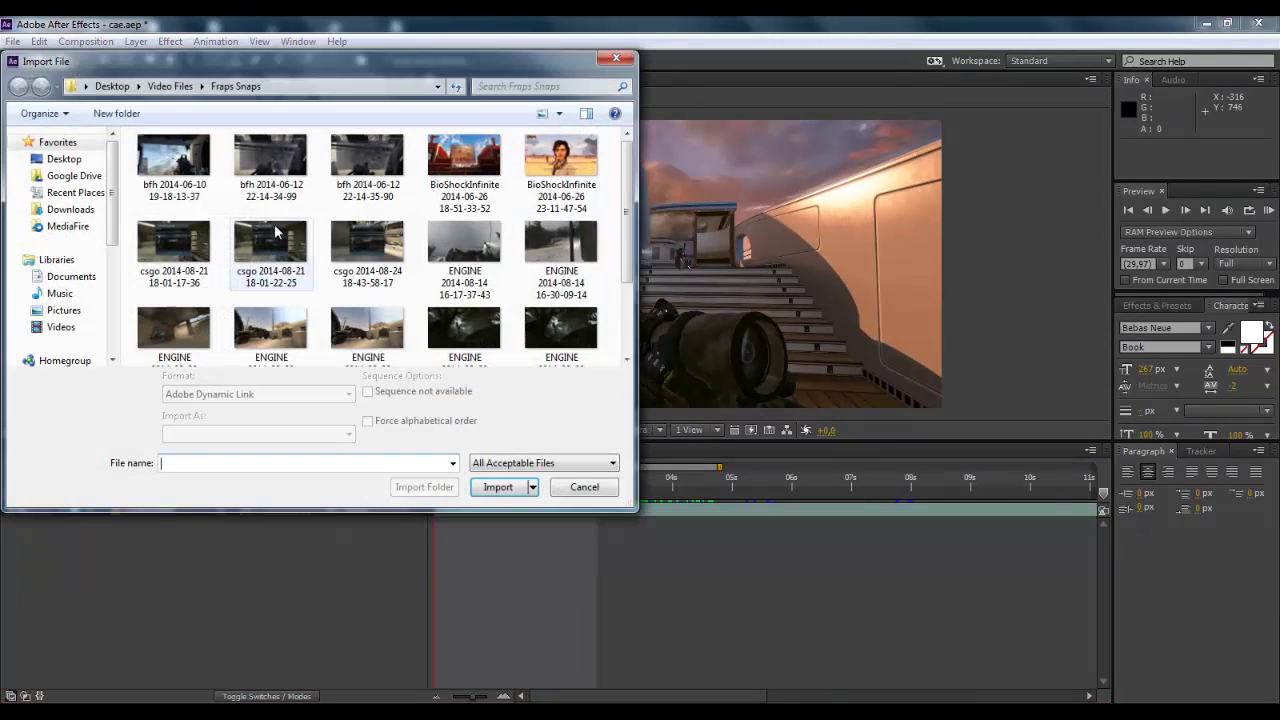
# Import AAA.ma from the desktop's Track Tut folder as a composition retaining layer sizes.
pyautogui.click(94, 159)
pyautogui.scroll(-10, 622, 172)
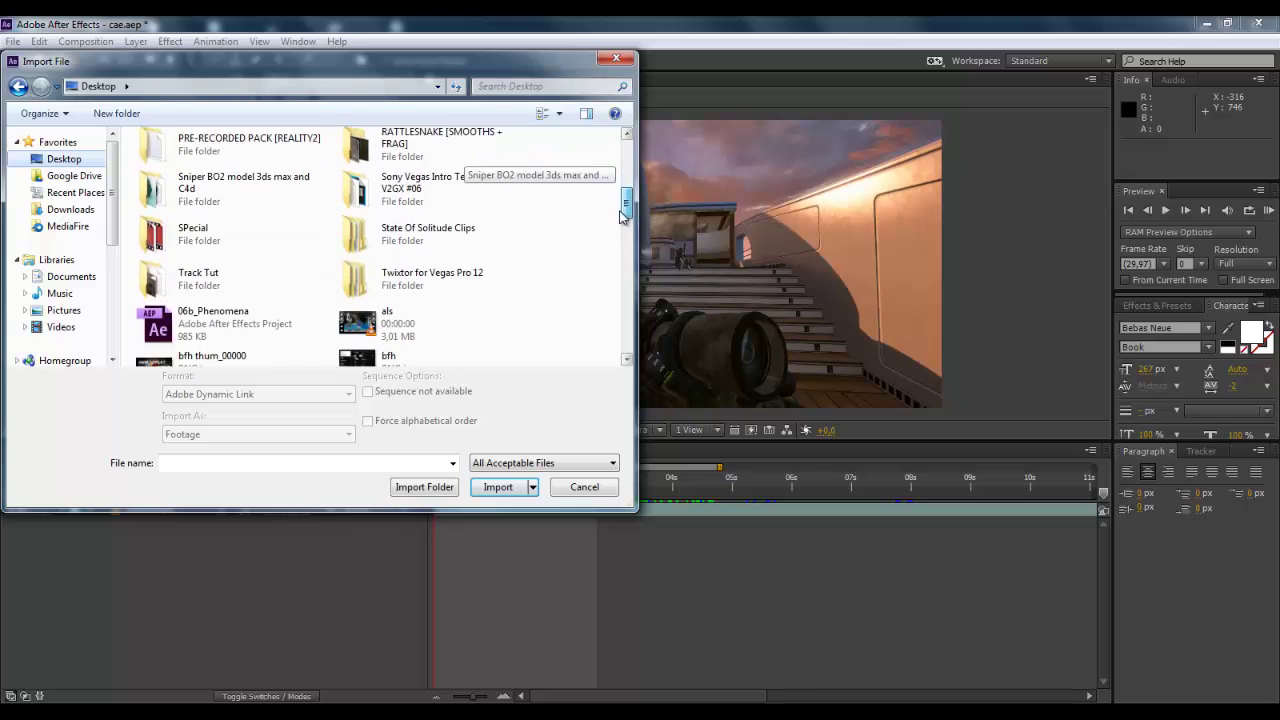
pyautogui.scroll(10, 588, 210)
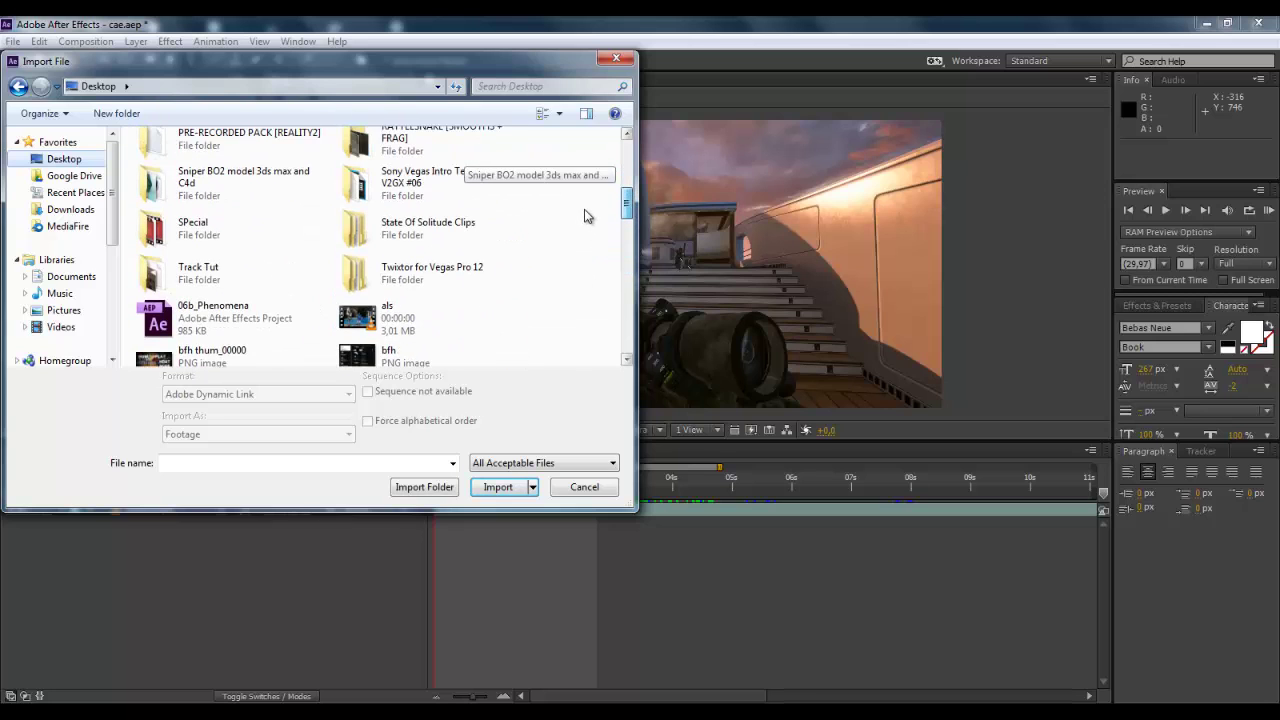
pyautogui.scroll(-5, 577, 213)
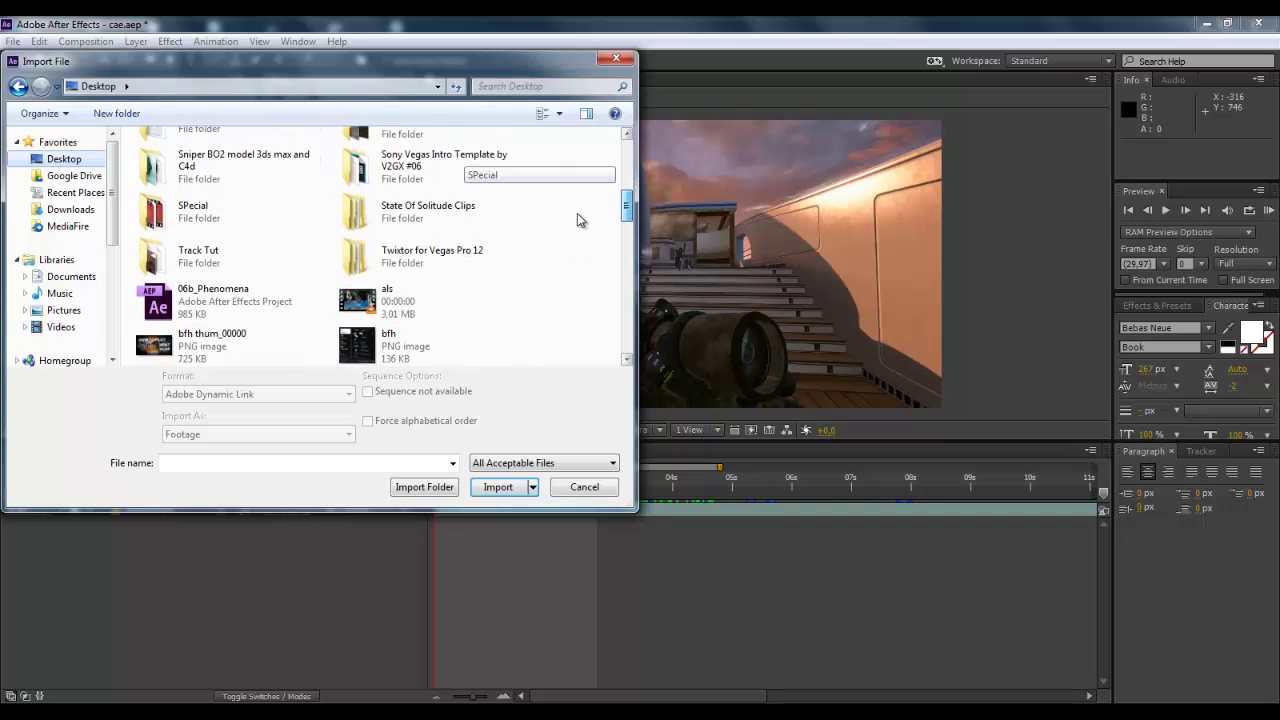
pyautogui.scroll(3, 577, 200)
pyautogui.scroll(-2, 578, 202)
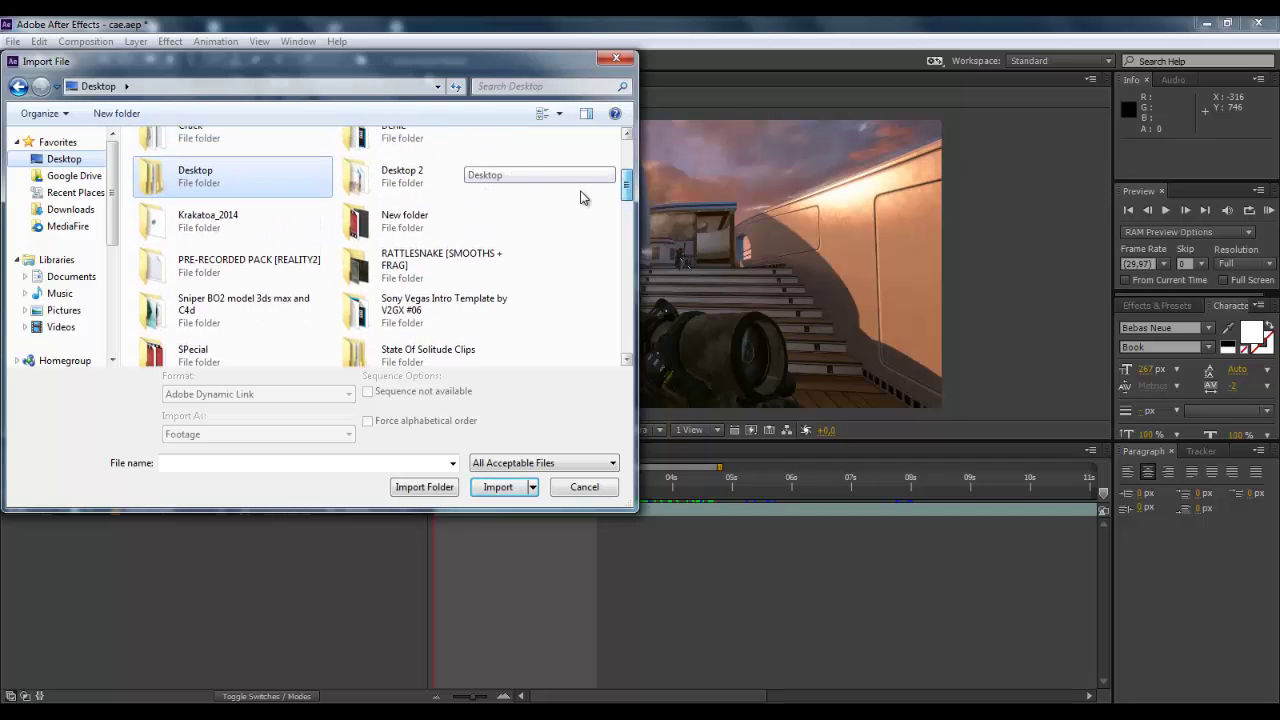
pyautogui.doubleClick(200, 288)
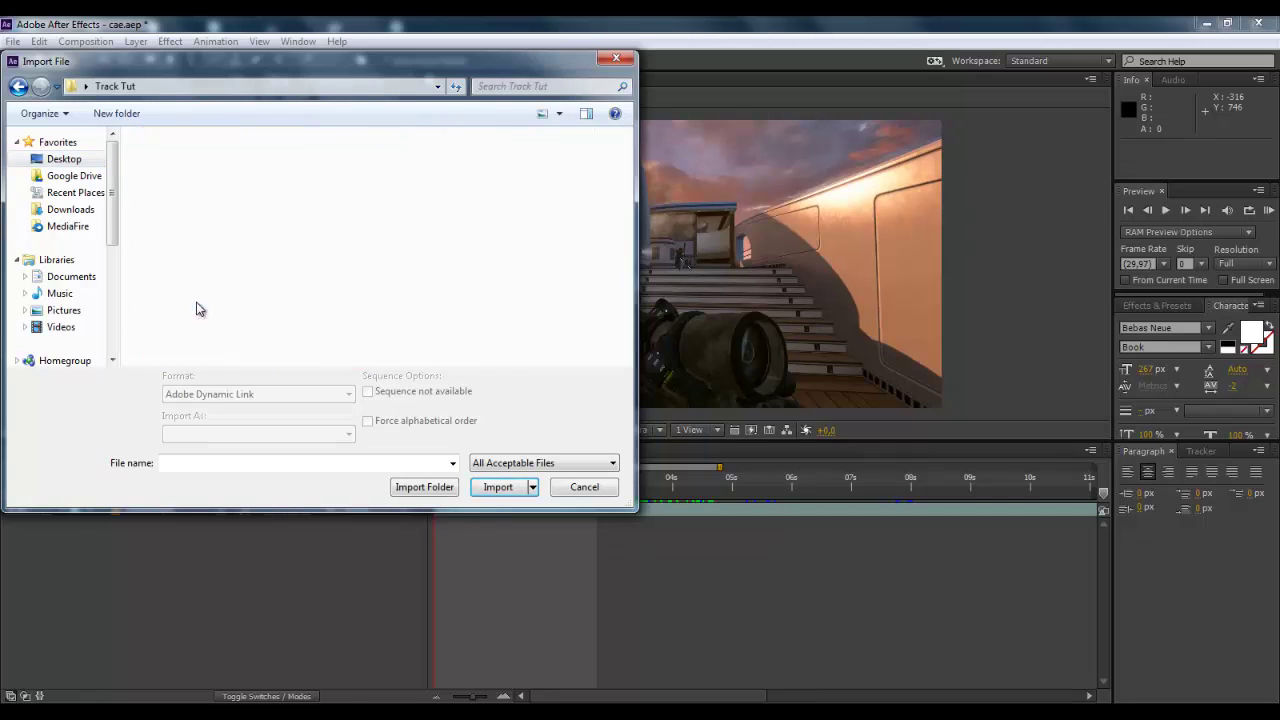
pyautogui.scroll(-1, 627, 178)
pyautogui.scroll(-10, 627, 178)
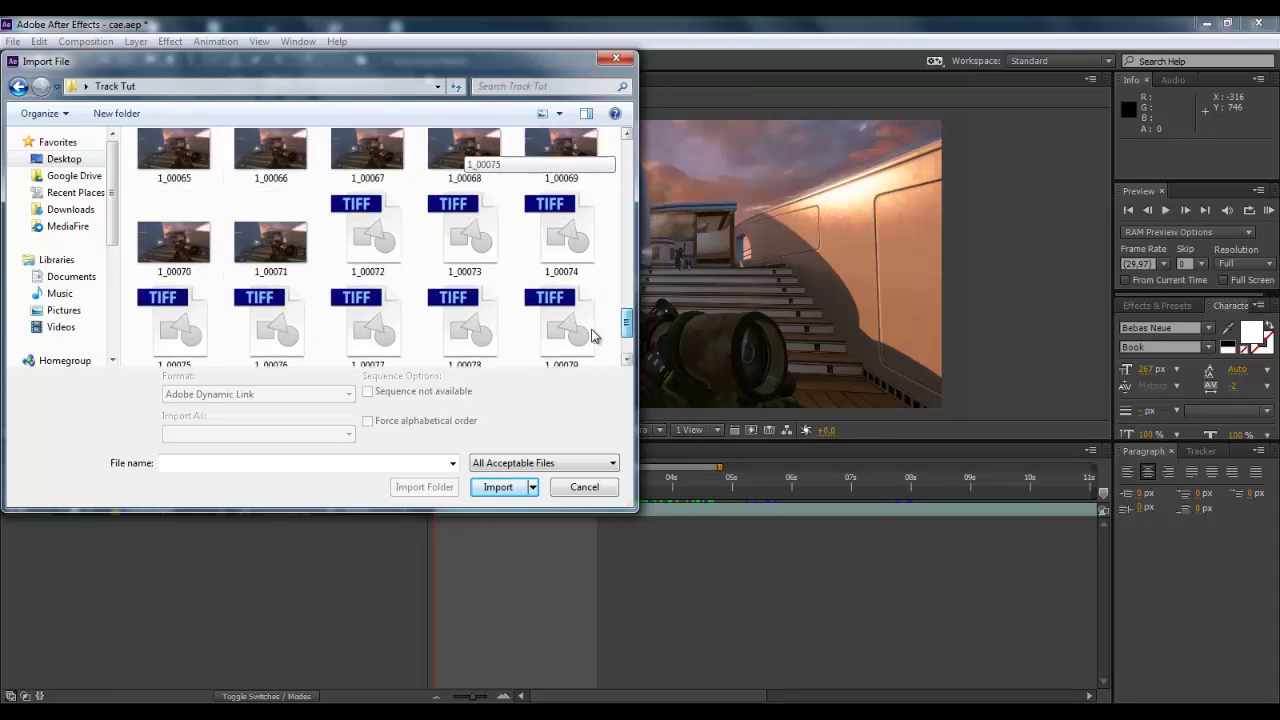
pyautogui.click(363, 323)
pyautogui.click(492, 487)
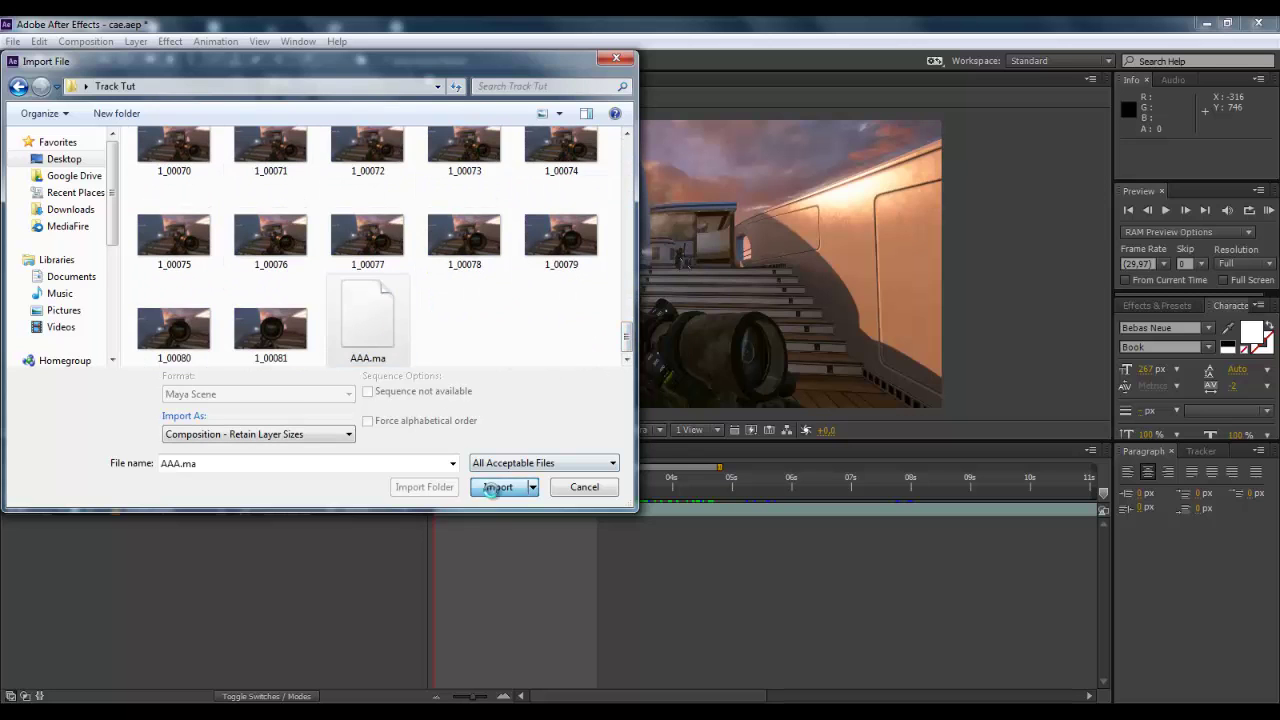
# Open the AAA composition and copy its null and camera layers into csvV4.
pyautogui.click(62, 237)
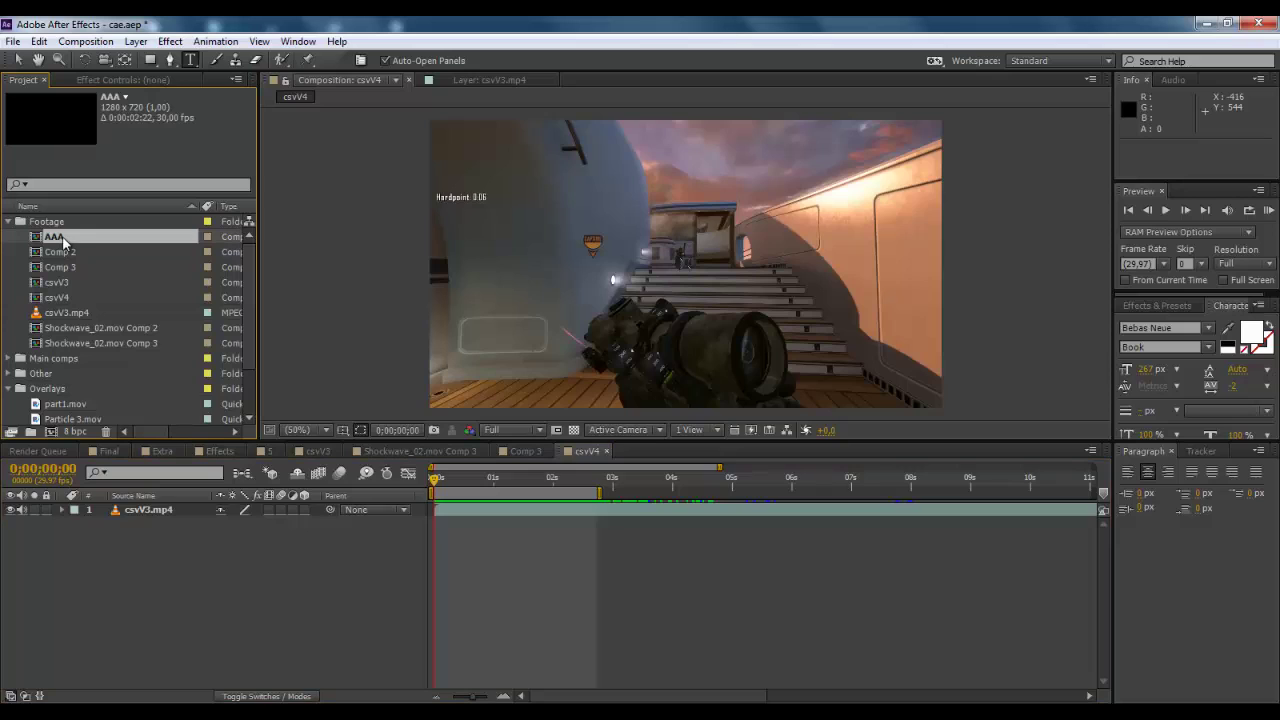
pyautogui.doubleClick(63, 238)
pyautogui.click(181, 511)
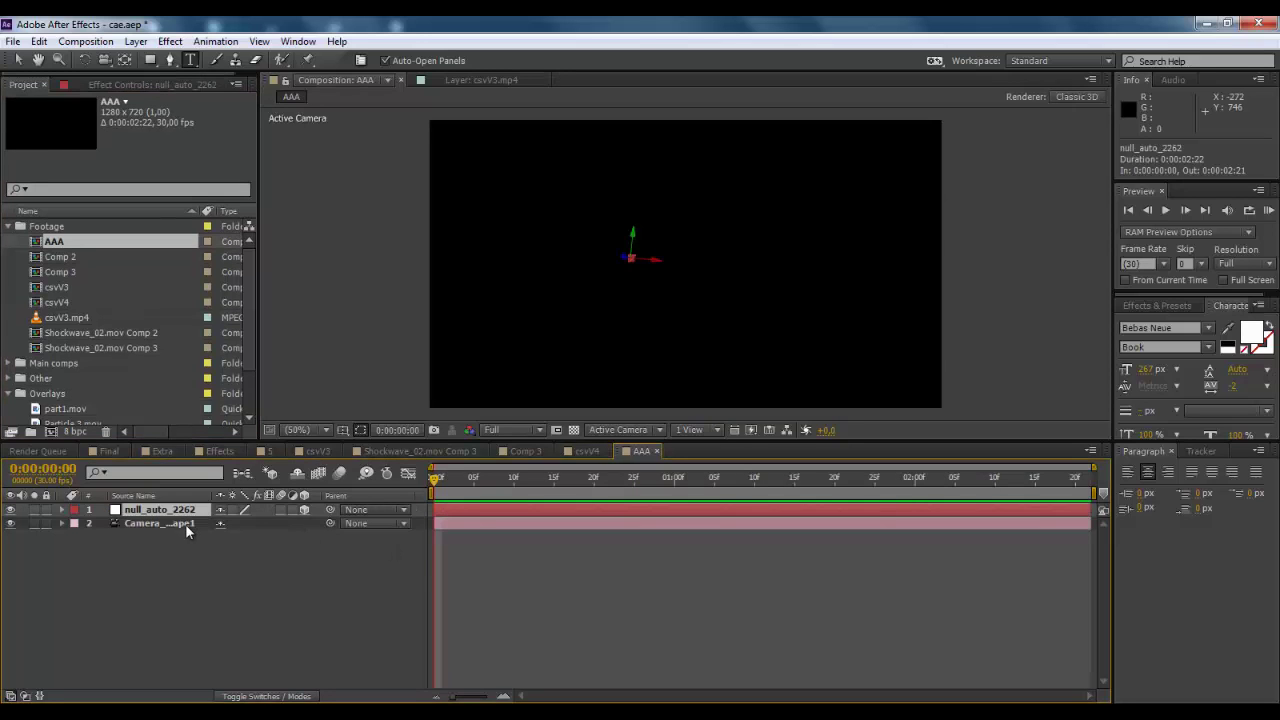
pyautogui.keyDown('shift'); pyautogui.click(176, 520); pyautogui.keyUp('shift')
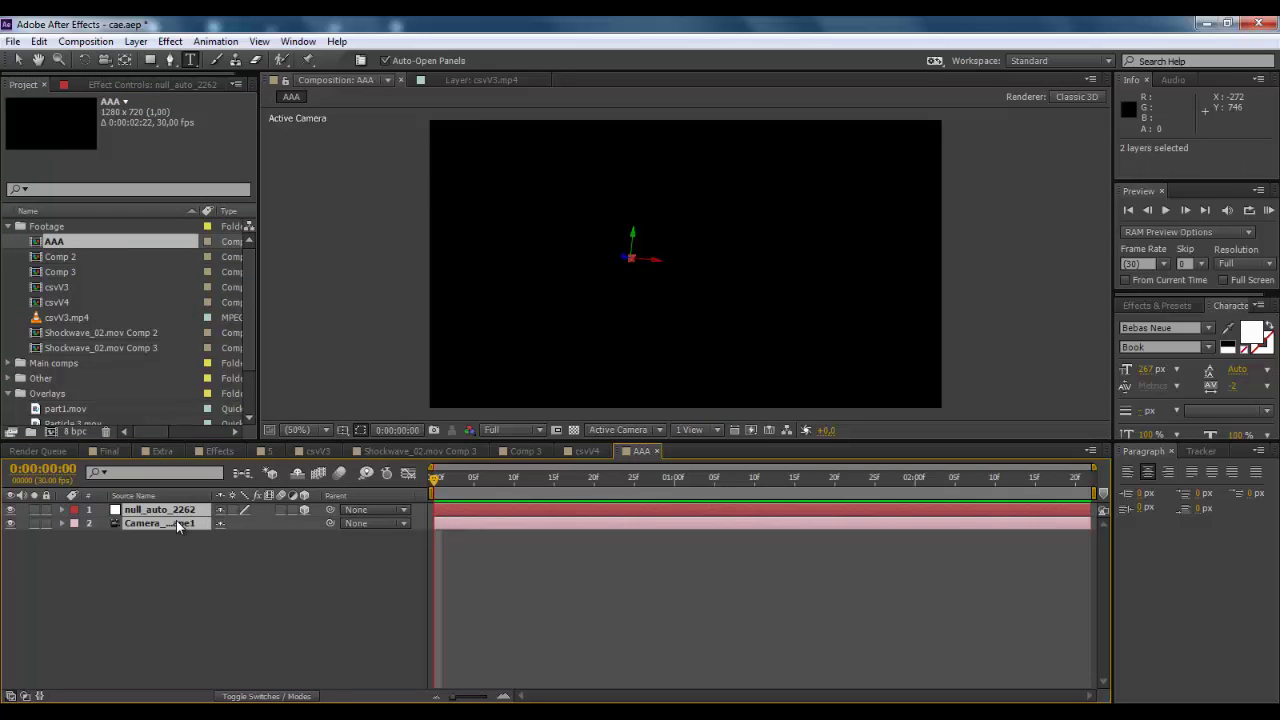
pyautogui.hotkey('ctrl', 'c')
pyautogui.click(585, 451)
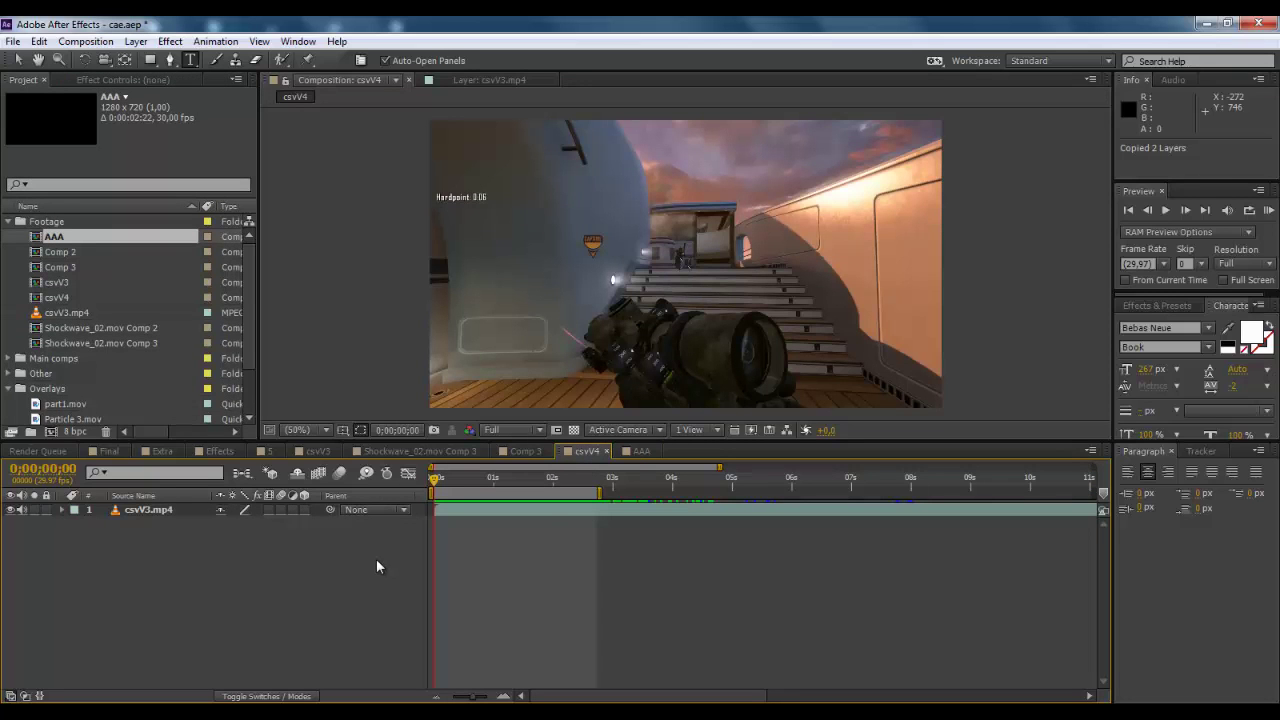
pyautogui.hotkey('ctrl', 'v')
# Play and scrub through csvV4 to check how the null_auto_2262 layer follows the footage.
pyautogui.moveTo(505, 480); pyautogui.dragTo(705, 480)
pyautogui.moveTo(521, 516)
pyautogui.mouseDown()
pyautogui.moveTo(671, 533)
pyautogui.moveTo(793, 519)
pyautogui.moveTo(520, 515)
pyautogui.mouseUp()
pyautogui.moveTo(455, 477); pyautogui.dragTo(467, 516)
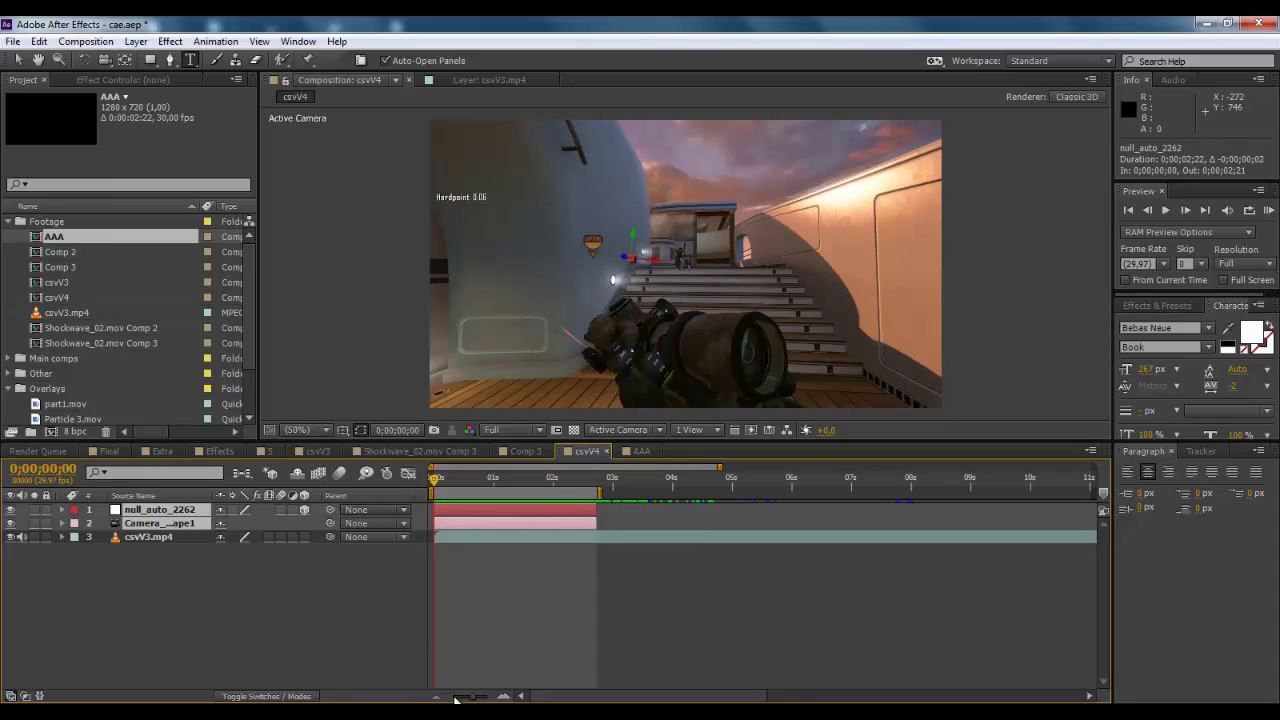
pyautogui.moveTo(472, 697)
pyautogui.mouseDown()
pyautogui.moveTo(501, 696)
pyautogui.moveTo(462, 697)
pyautogui.mouseUp()
pyautogui.click(391, 568)
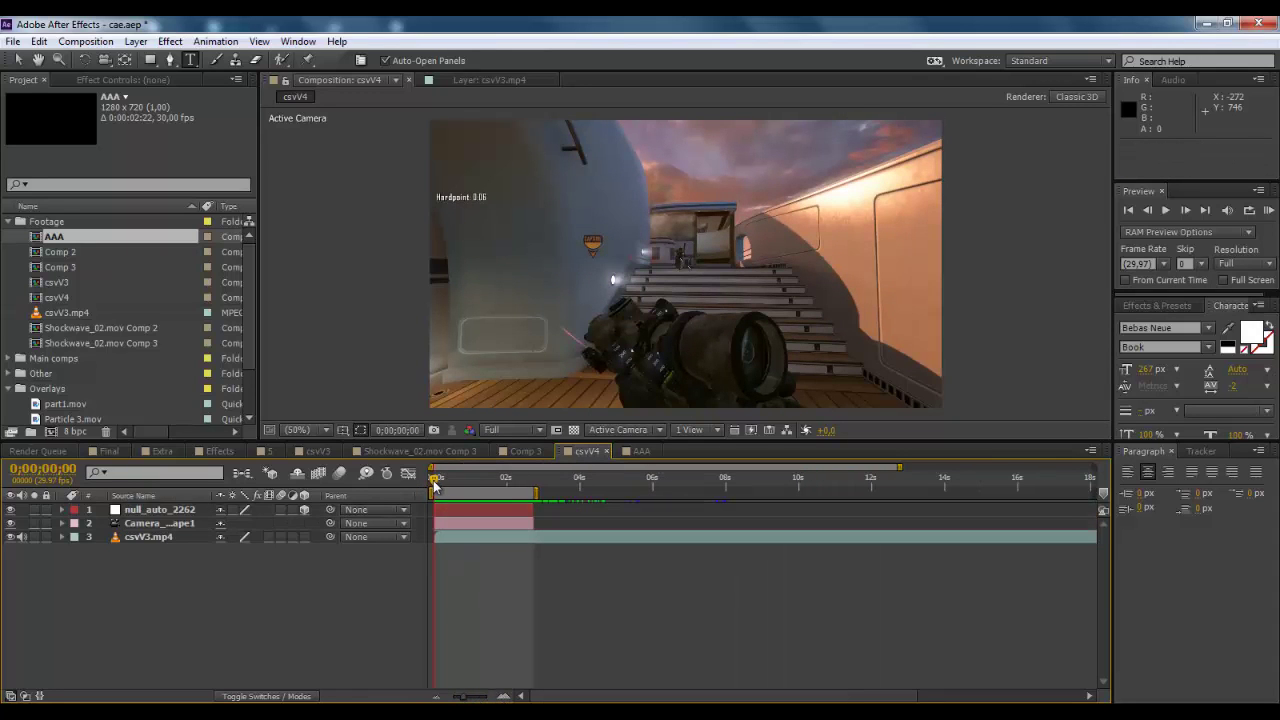
pyautogui.press('space')
pyautogui.click(412, 514)
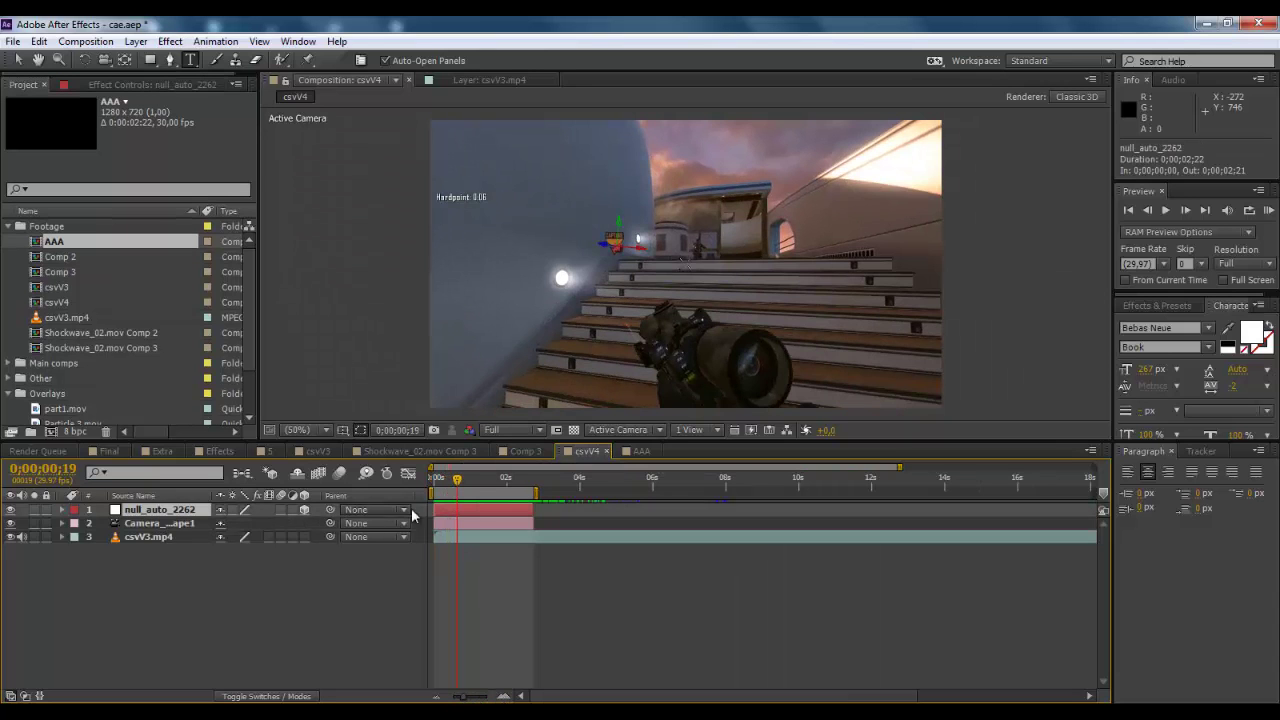
pyautogui.moveTo(456, 490); pyautogui.dragTo(487, 480)
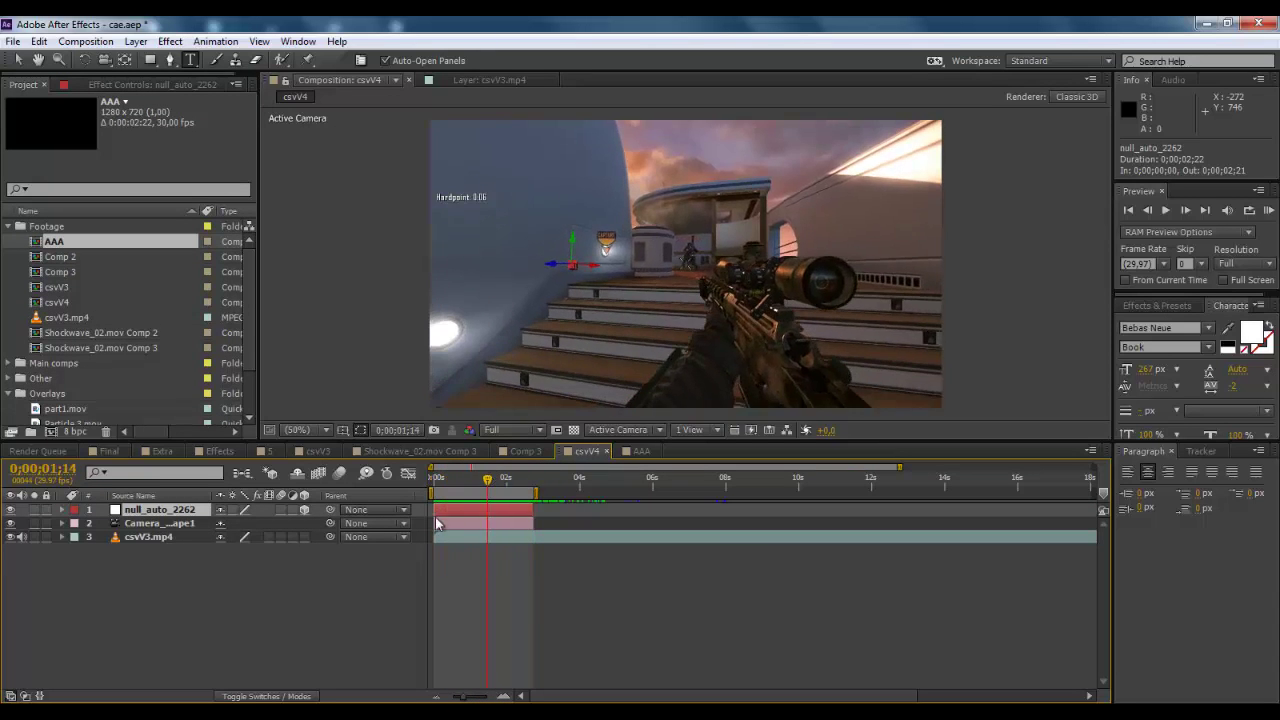
# Add a text layer reading Azer0th to csvV4, make it a 3D layer and check its motion back to 0;00;01;00.
pyautogui.rightClick(379, 585)
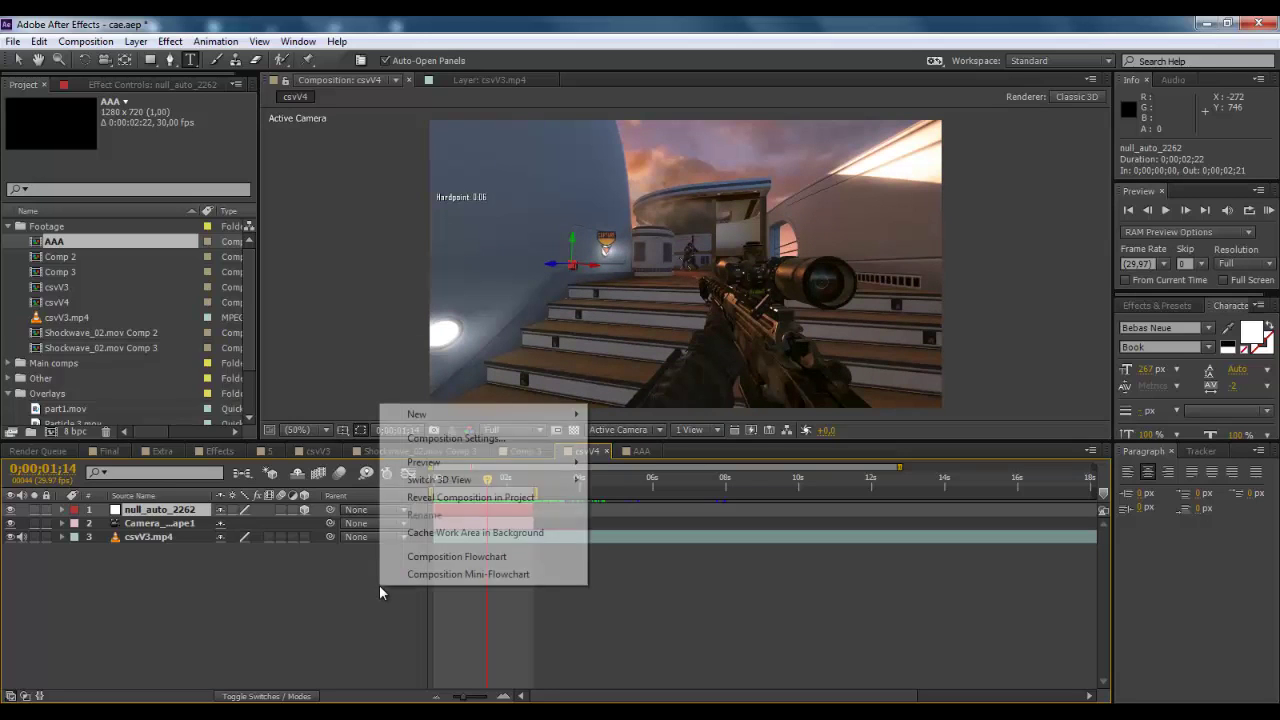
pyautogui.moveTo(571, 412)
pyautogui.click(620, 442)
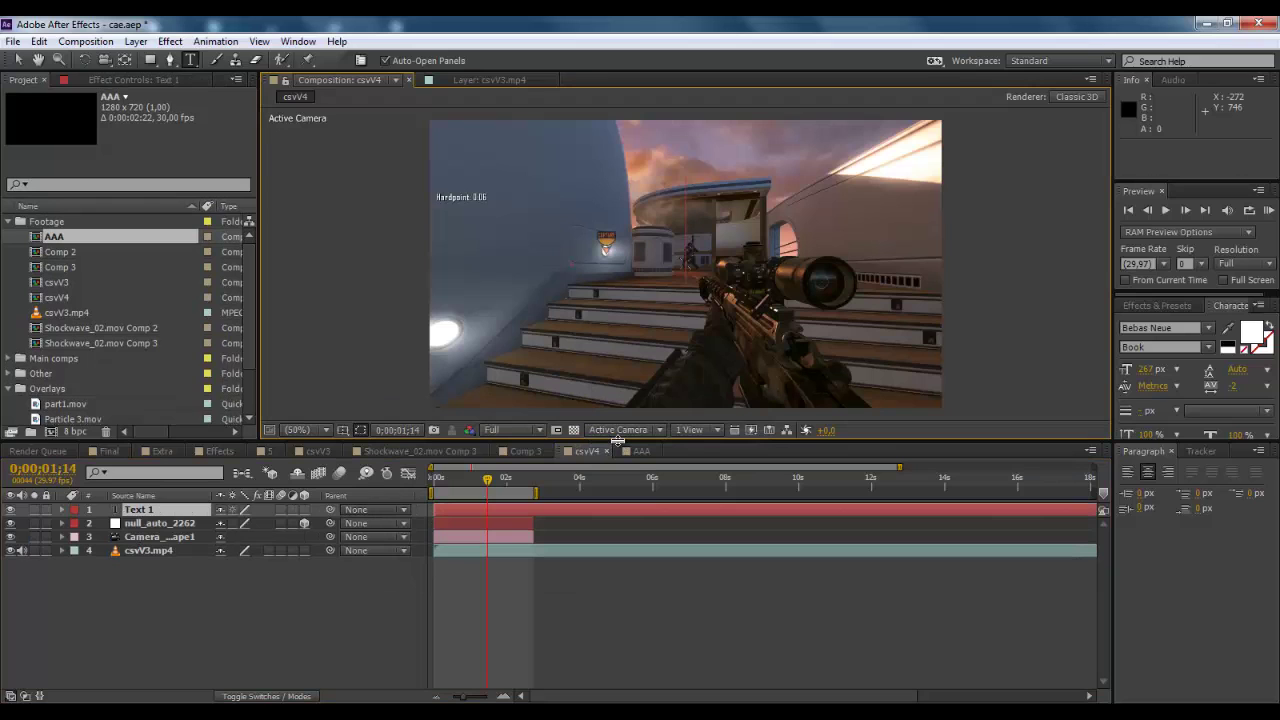
pyautogui.write('AZEROTH')
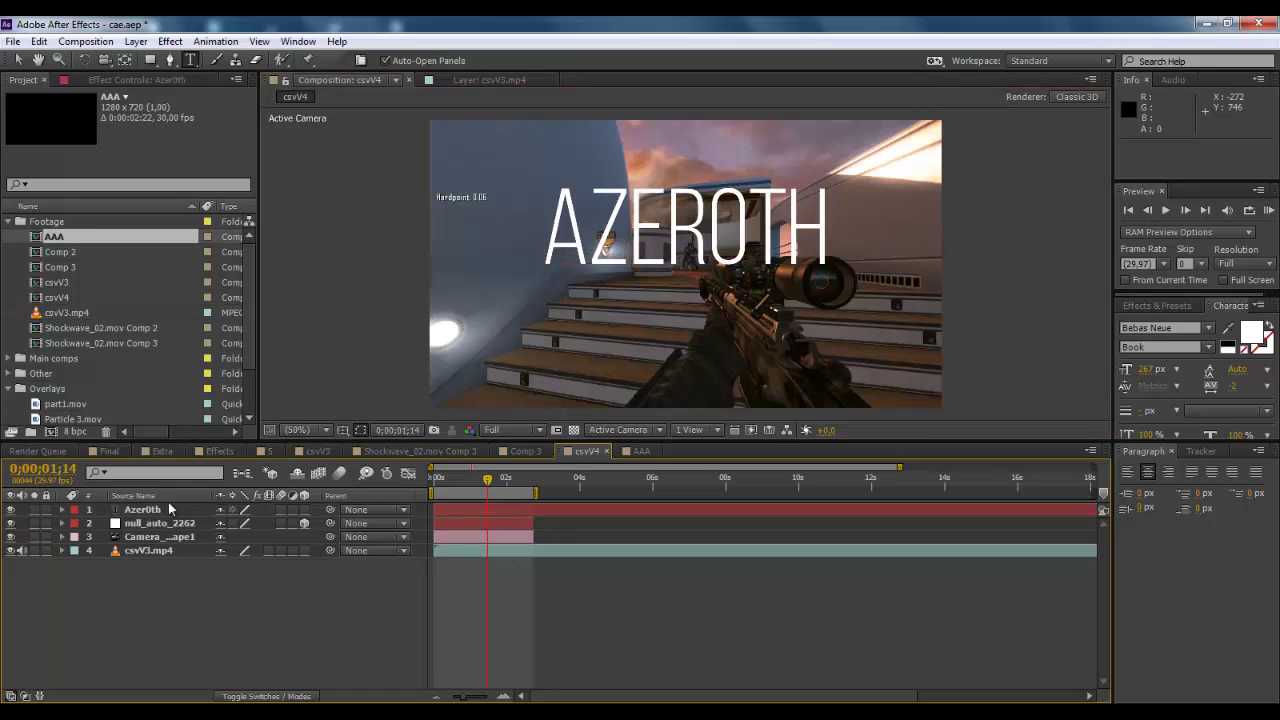
pyautogui.click(160, 512)
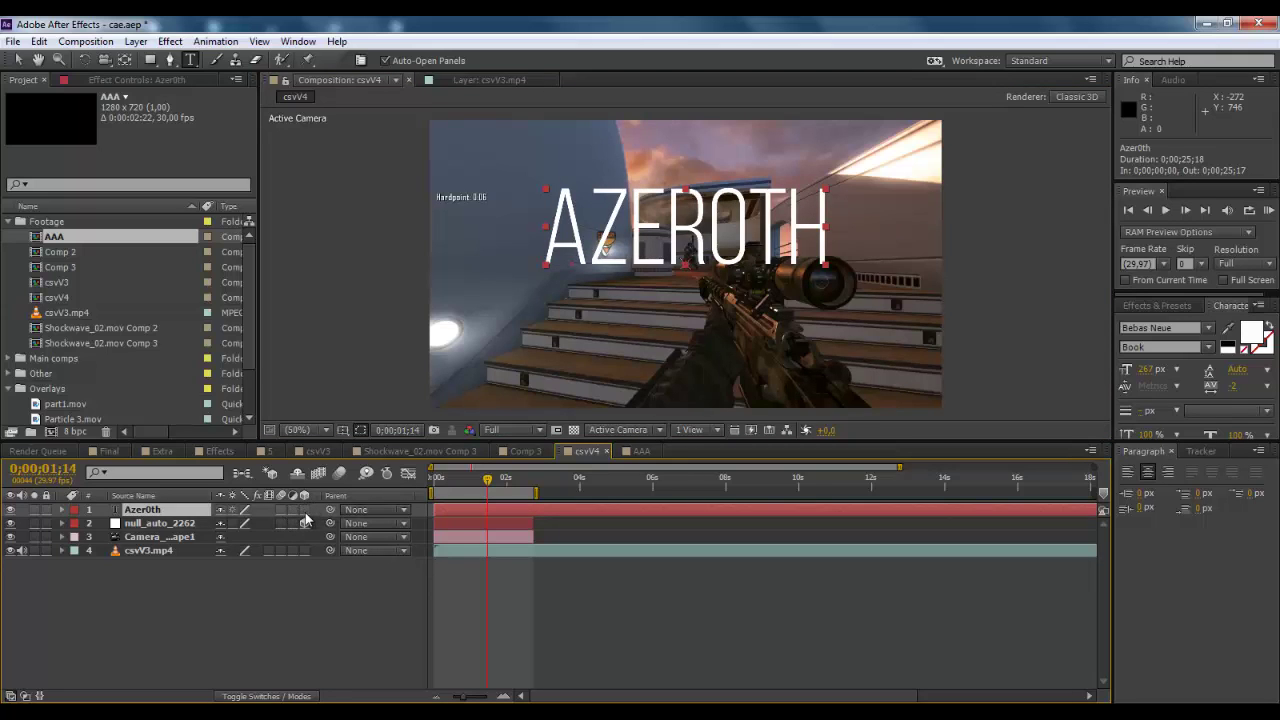
pyautogui.press('KP_0')
pyautogui.press('KP_0')
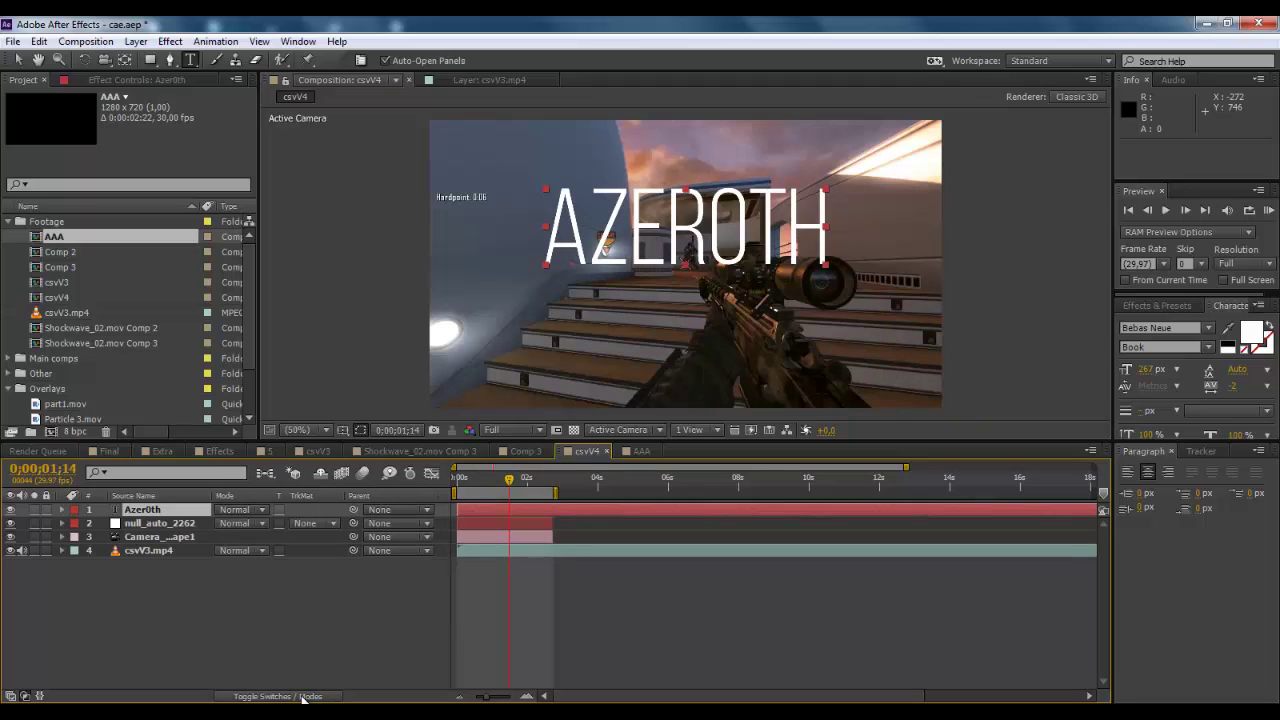
pyautogui.click(305, 510)
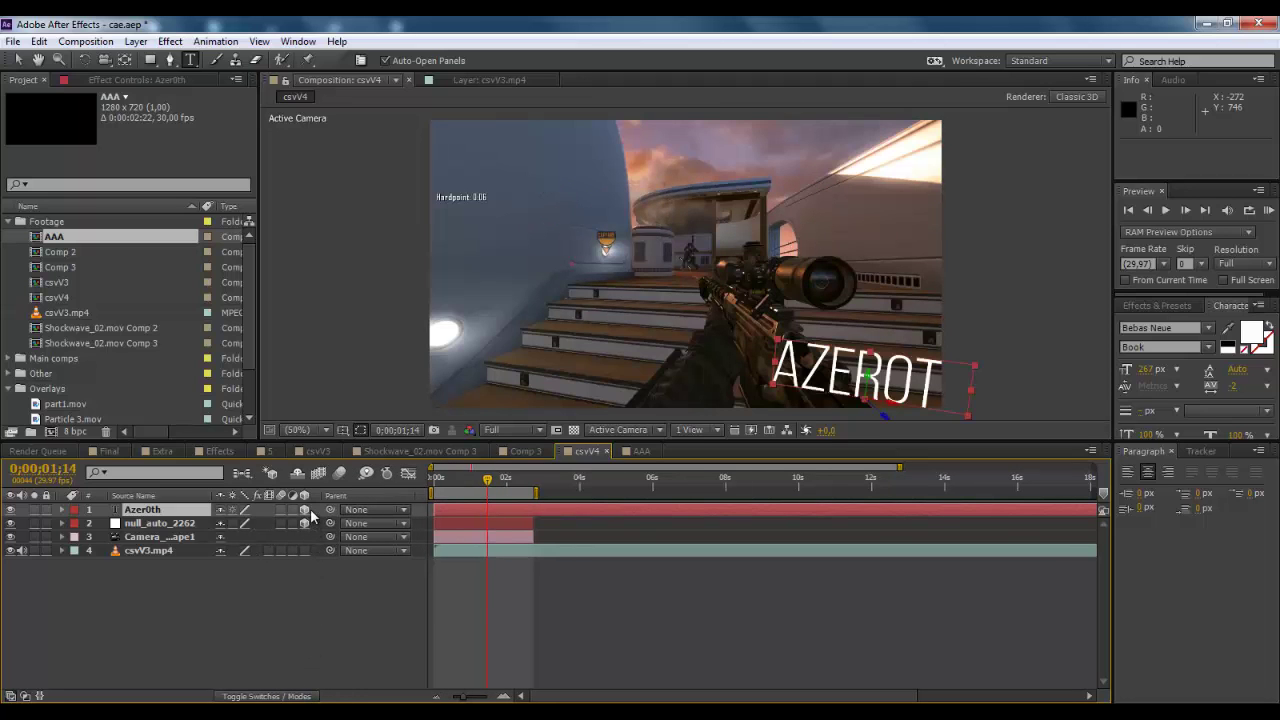
pyautogui.moveTo(487, 479)
pyautogui.mouseDown()
pyautogui.moveTo(440, 479)
pyautogui.moveTo(471, 484)
pyautogui.mouseUp()
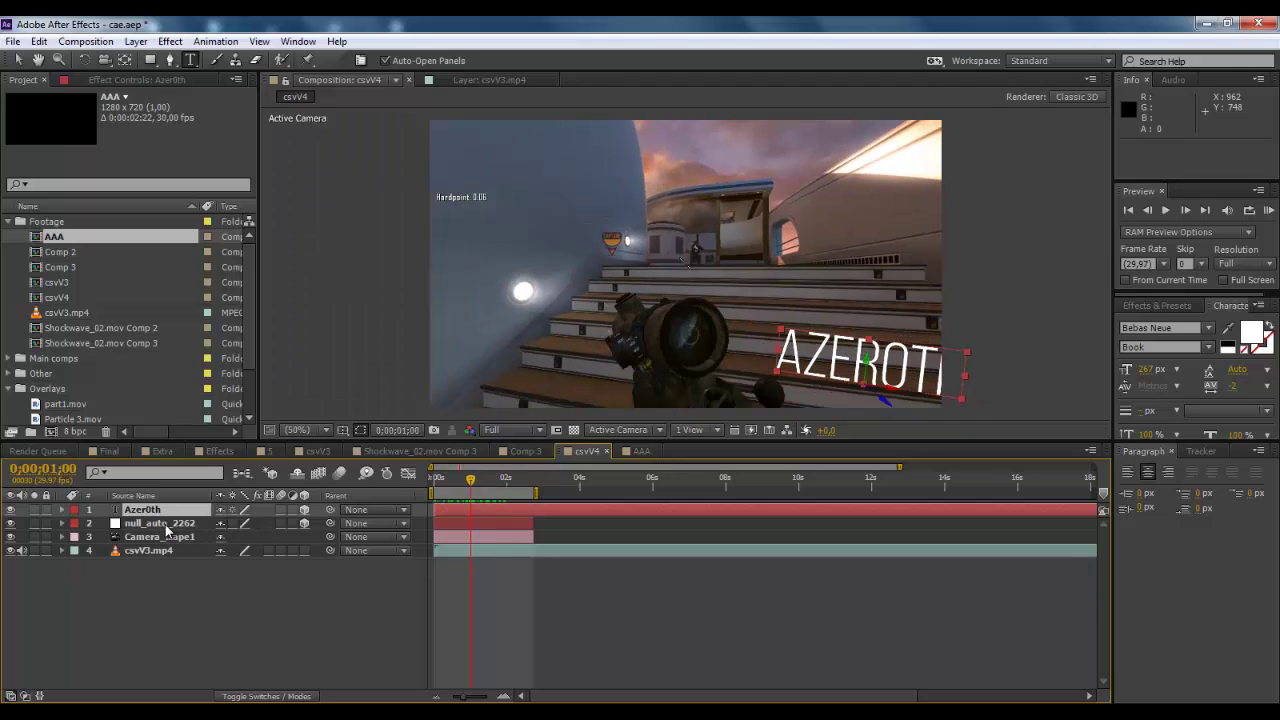
# Copy the Position of null_auto_2262 onto the Azer0th text layer and scrub to check the placement.
pyautogui.click(160, 523)
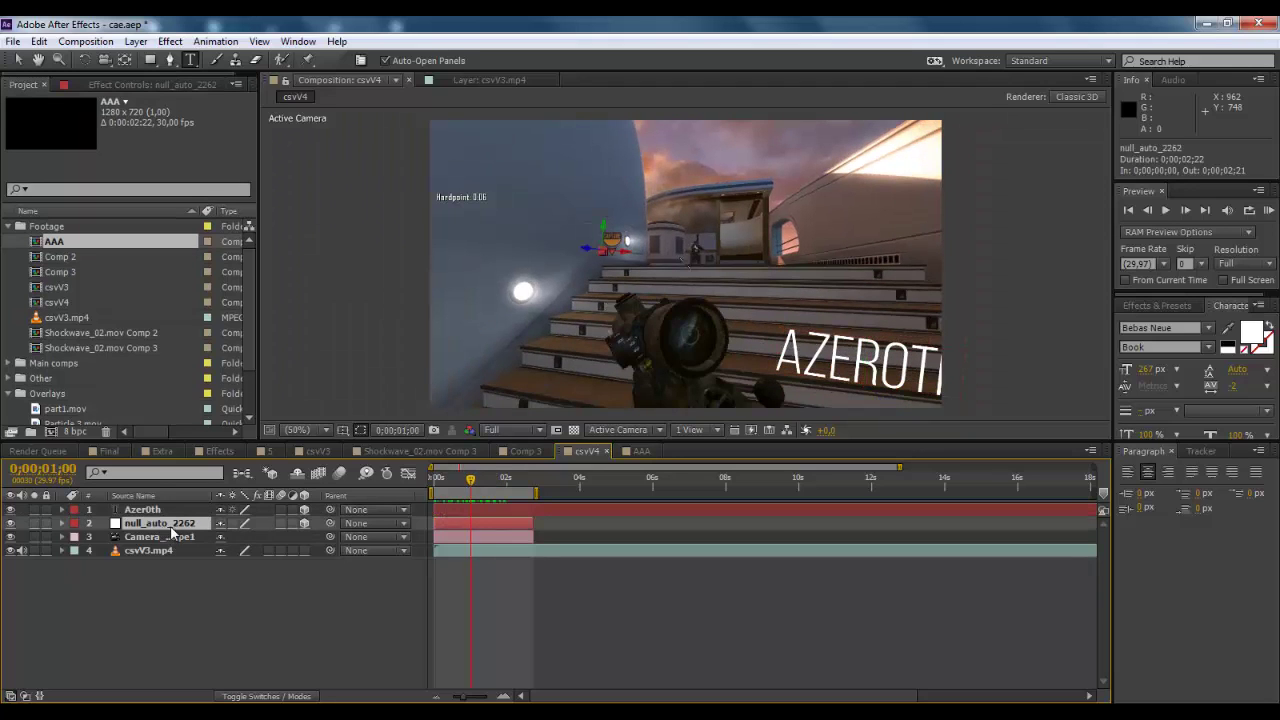
pyautogui.press('p')
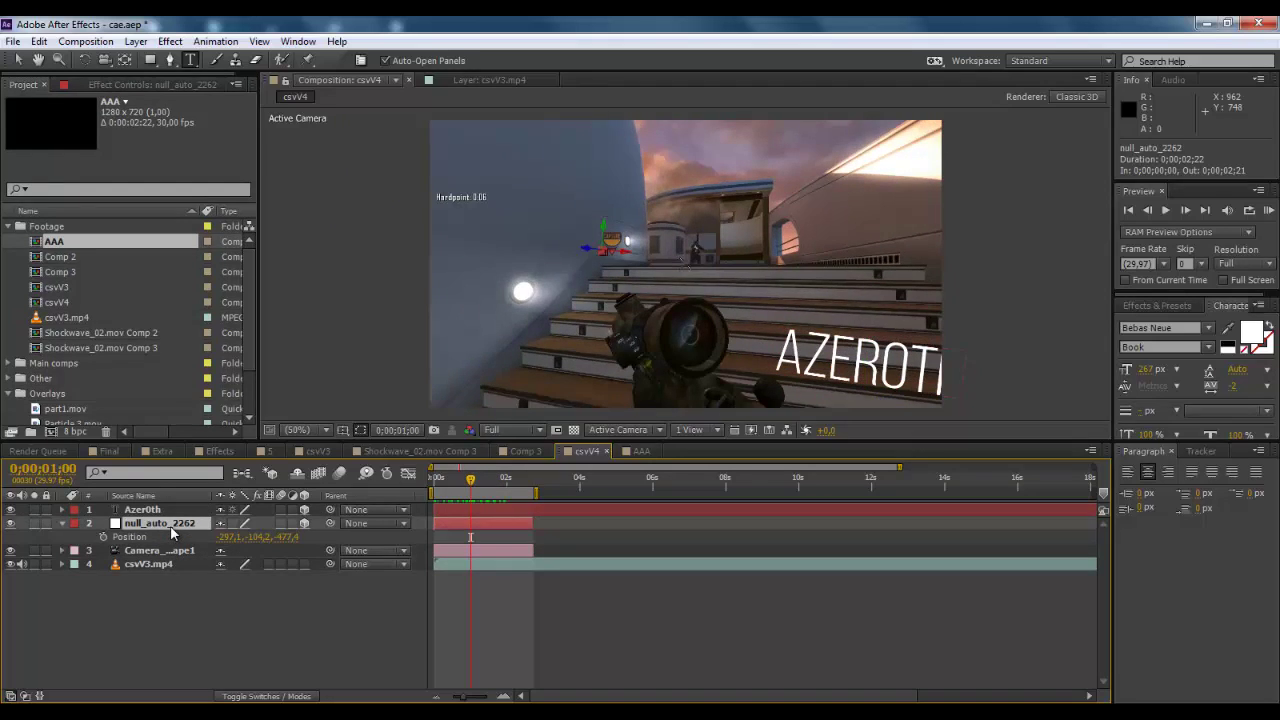
pyautogui.click(130, 537)
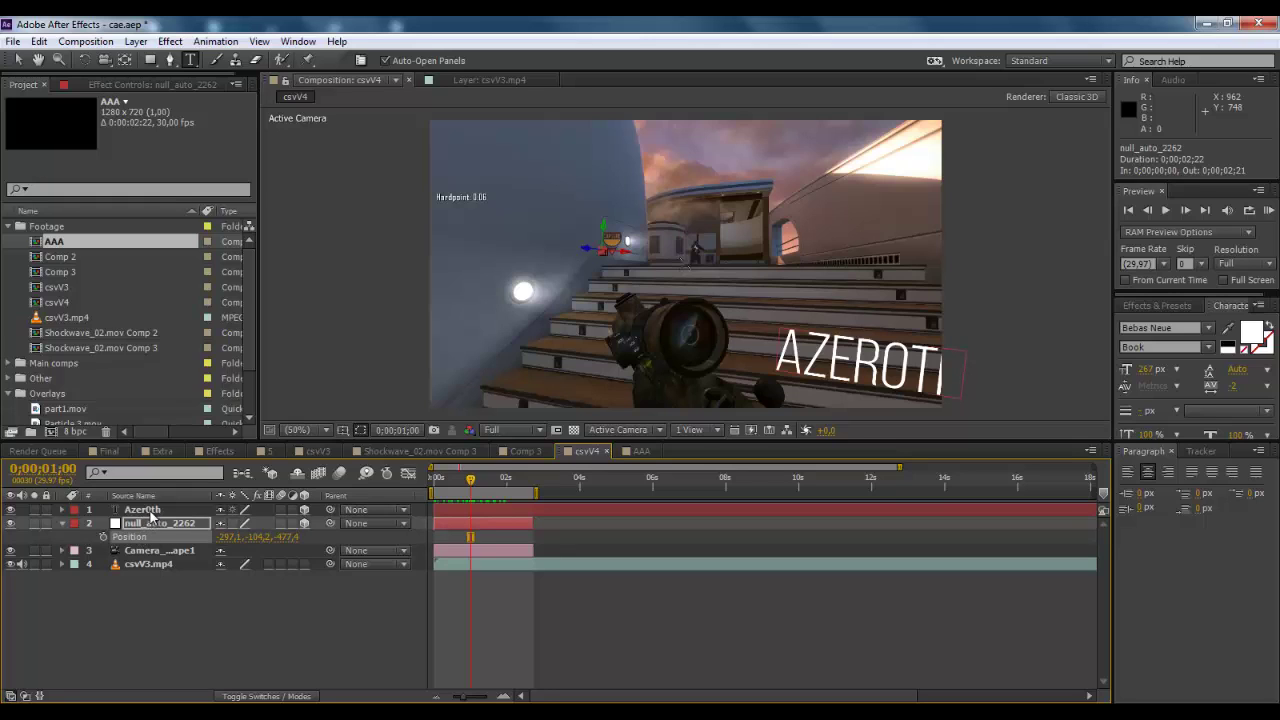
pyautogui.click(143, 510)
pyautogui.hotkey('ctrl', 'v')
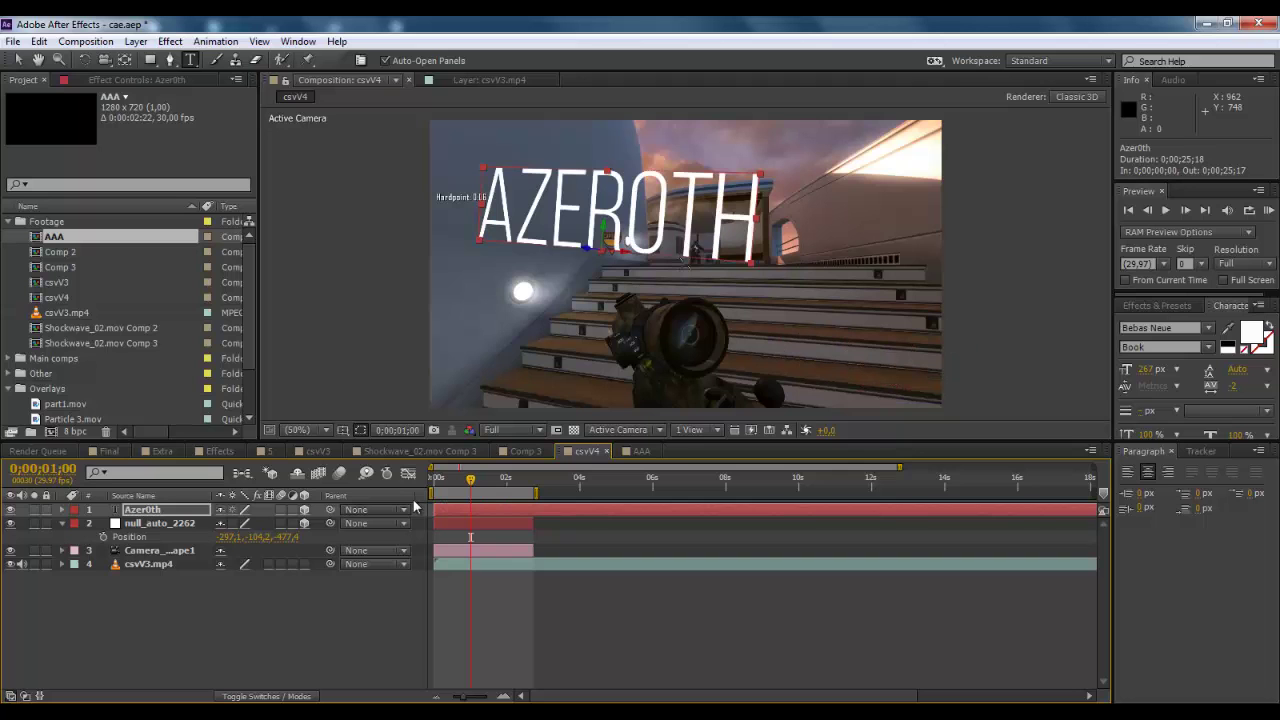
pyautogui.moveTo(472, 488)
pyautogui.mouseDown()
pyautogui.moveTo(434, 491)
pyautogui.moveTo(485, 493)
pyautogui.mouseUp()
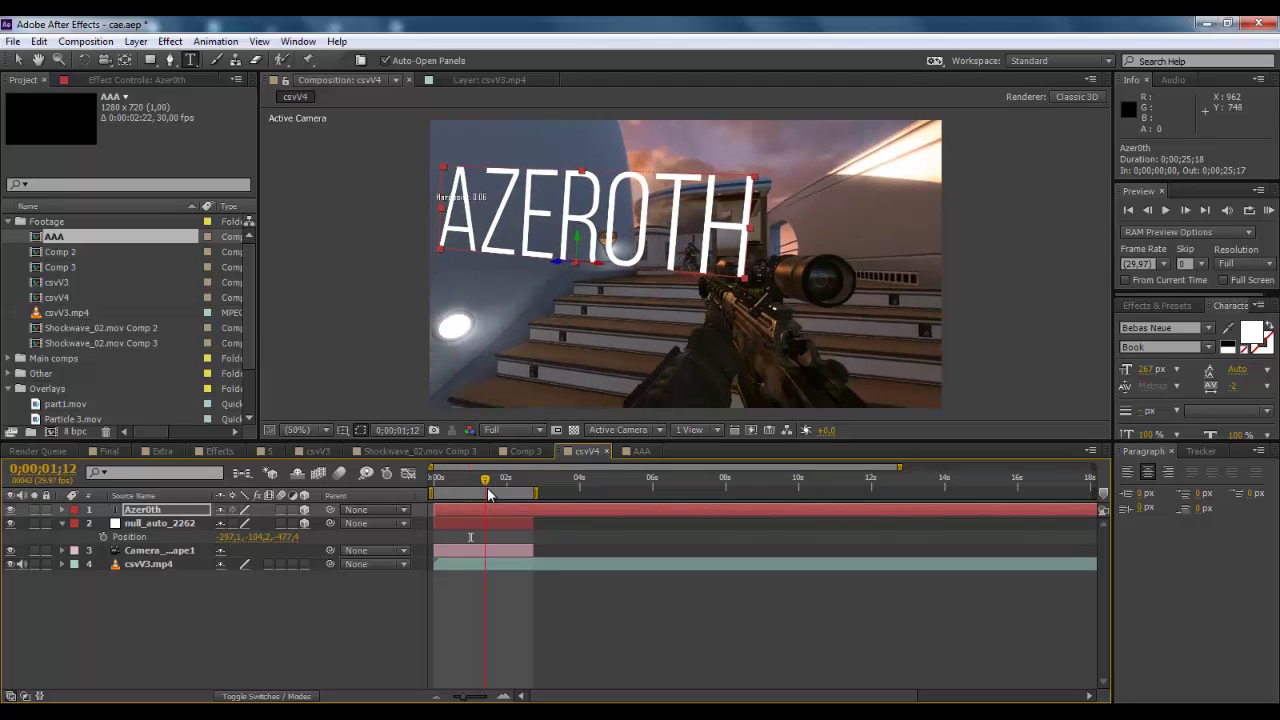
# Set the Azer0th layer's Orientation to 3°, 291°, 0° and its font size to 101 px.
pyautogui.click(192, 505)
pyautogui.press('r')
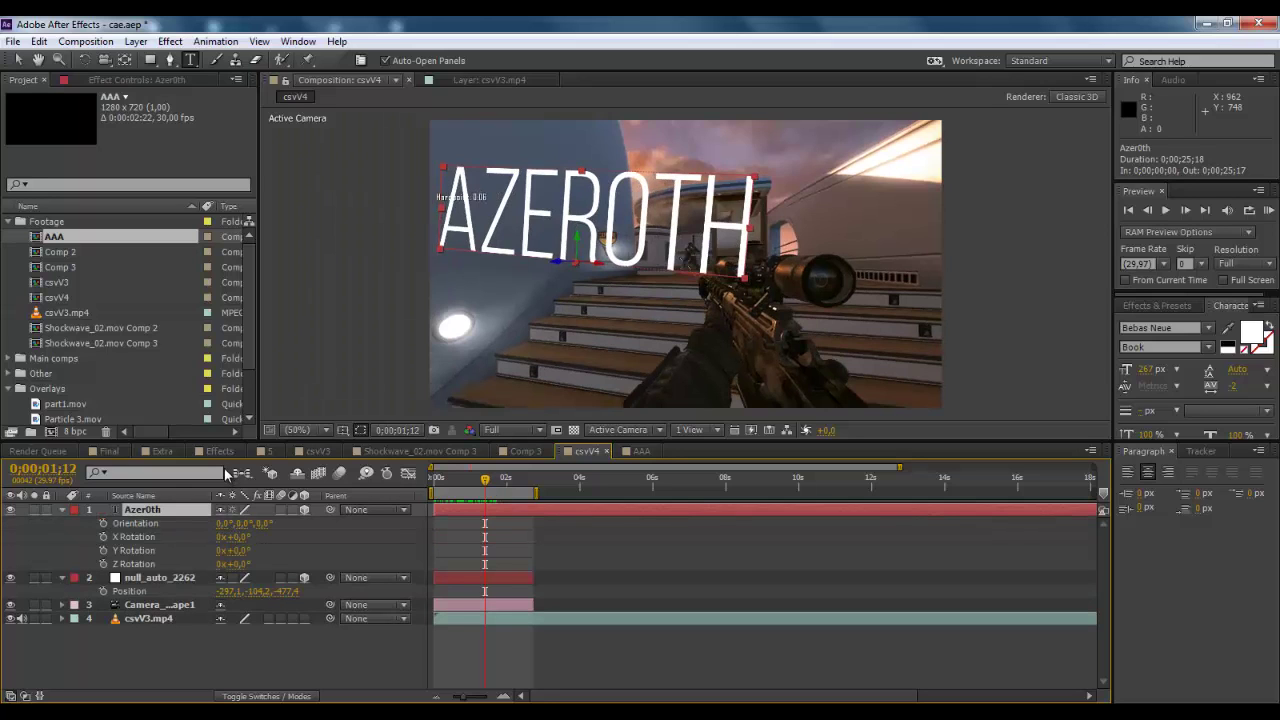
pyautogui.moveTo(226, 533)
pyautogui.mouseDown()
pyautogui.moveTo(244, 530)
pyautogui.moveTo(188, 523)
pyautogui.moveTo(222, 535)
pyautogui.moveTo(214, 523)
pyautogui.mouseUp()
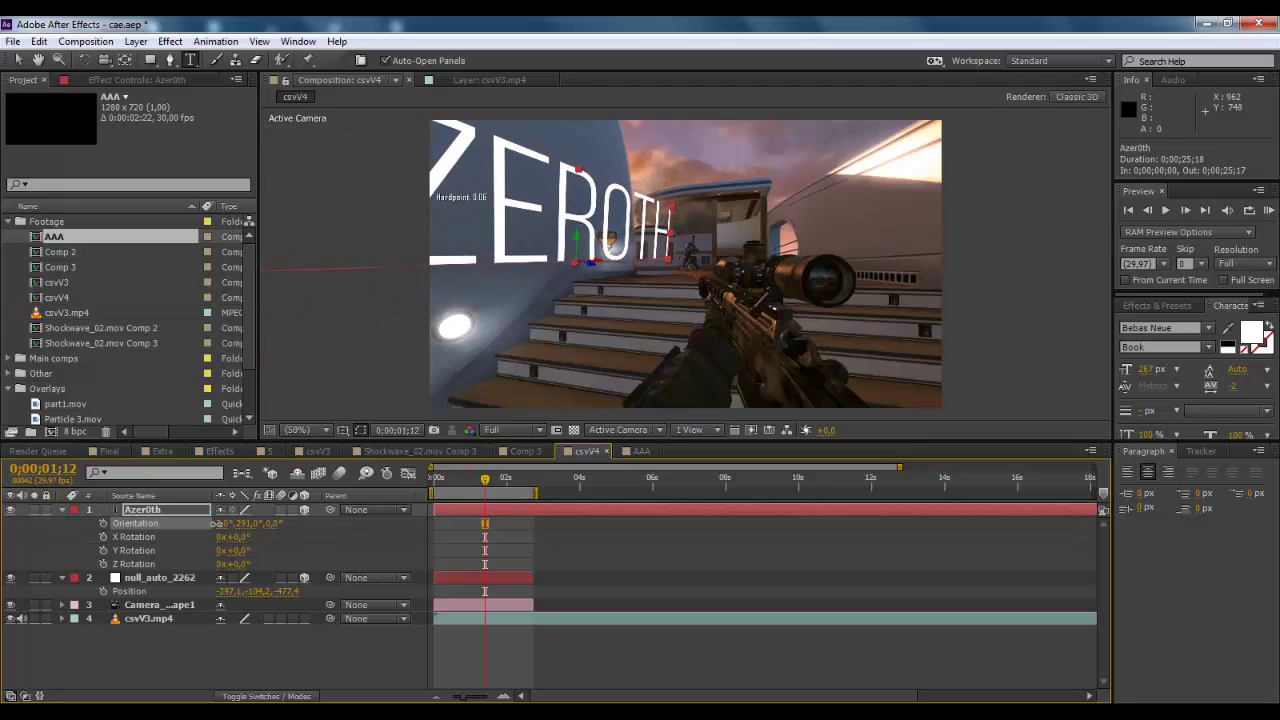
pyautogui.click(185, 513)
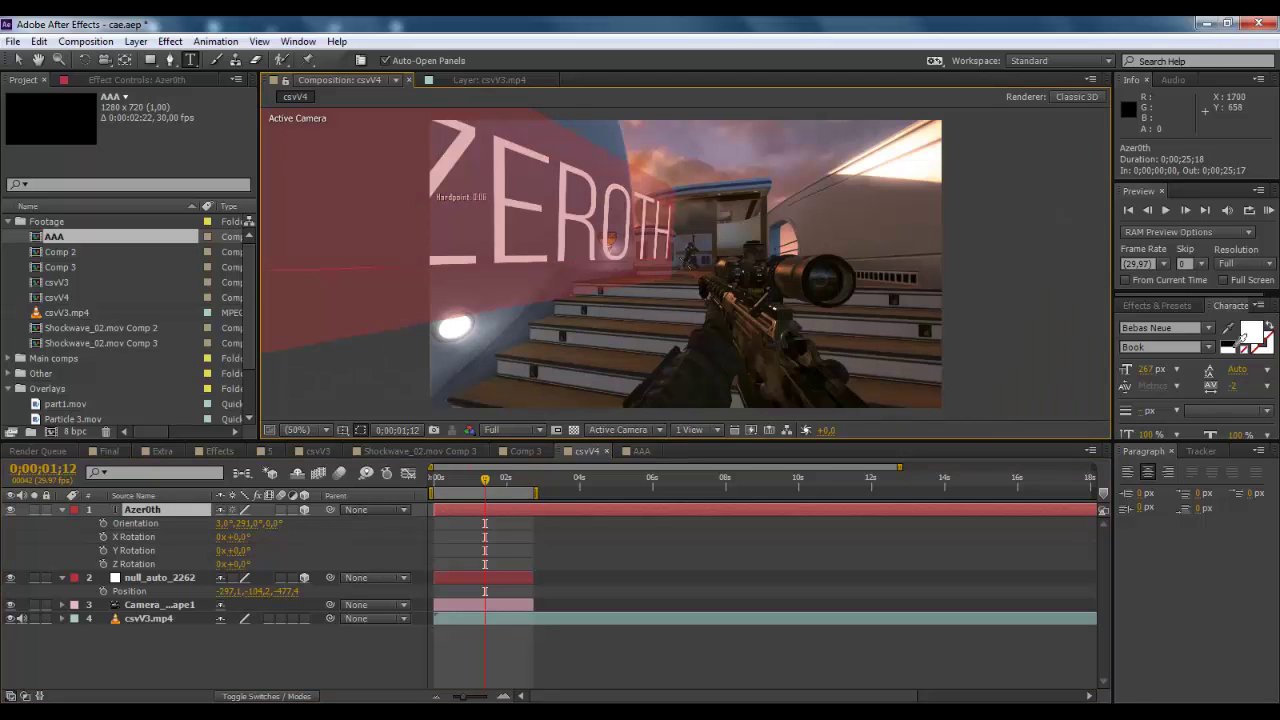
pyautogui.moveTo(1140, 372); pyautogui.dragTo(1020, 377)
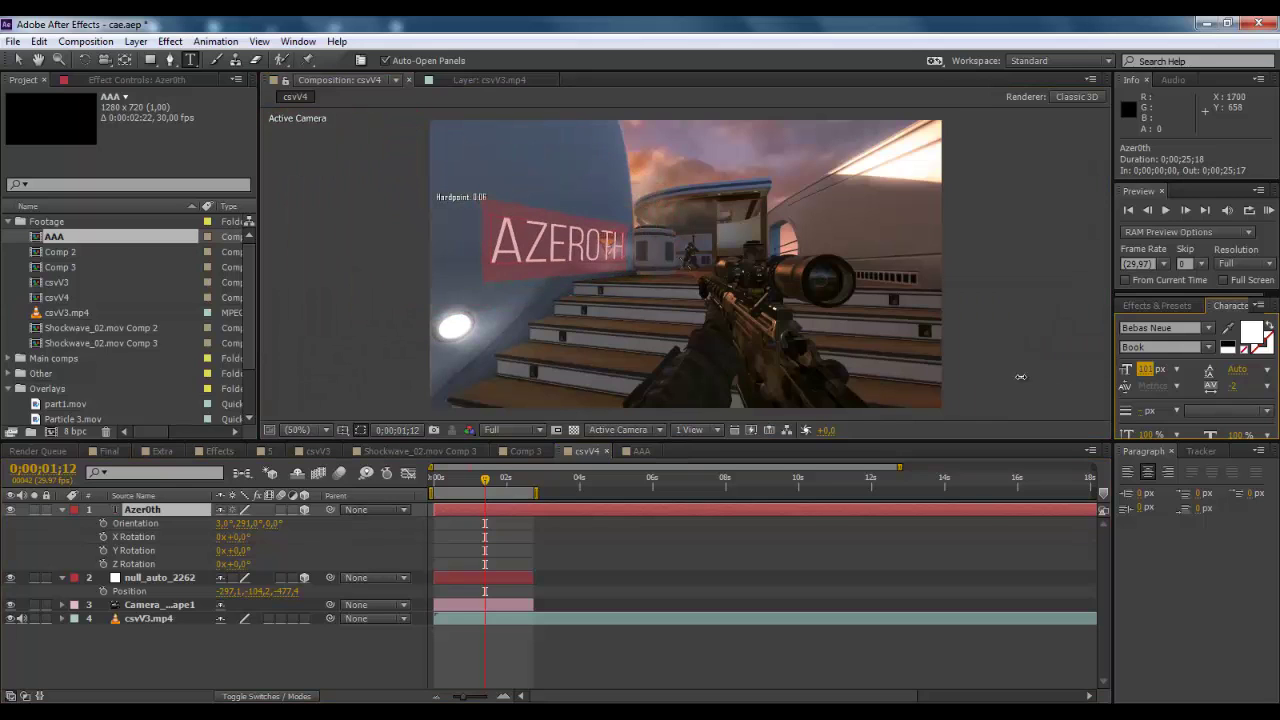
# Move the Azer0th text away from the null by setting its Position to -297,1, -190,2, -558,4.
pyautogui.click(163, 580)
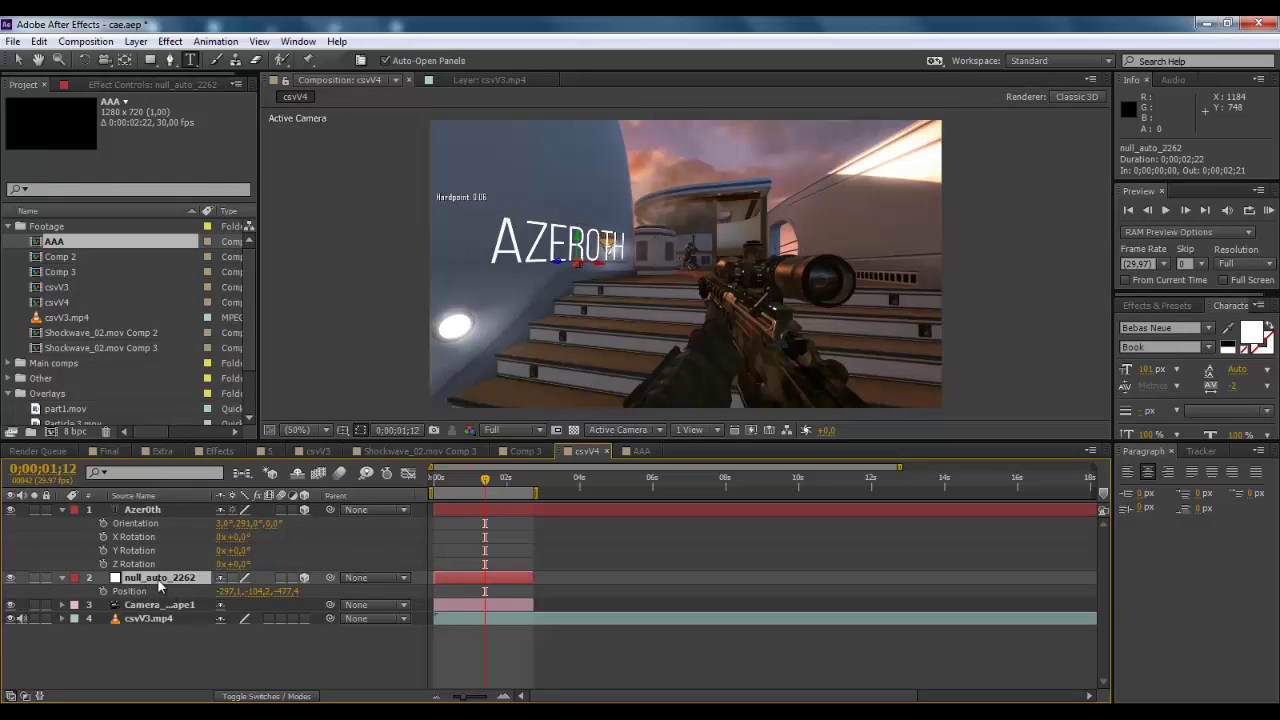
pyautogui.click(171, 512)
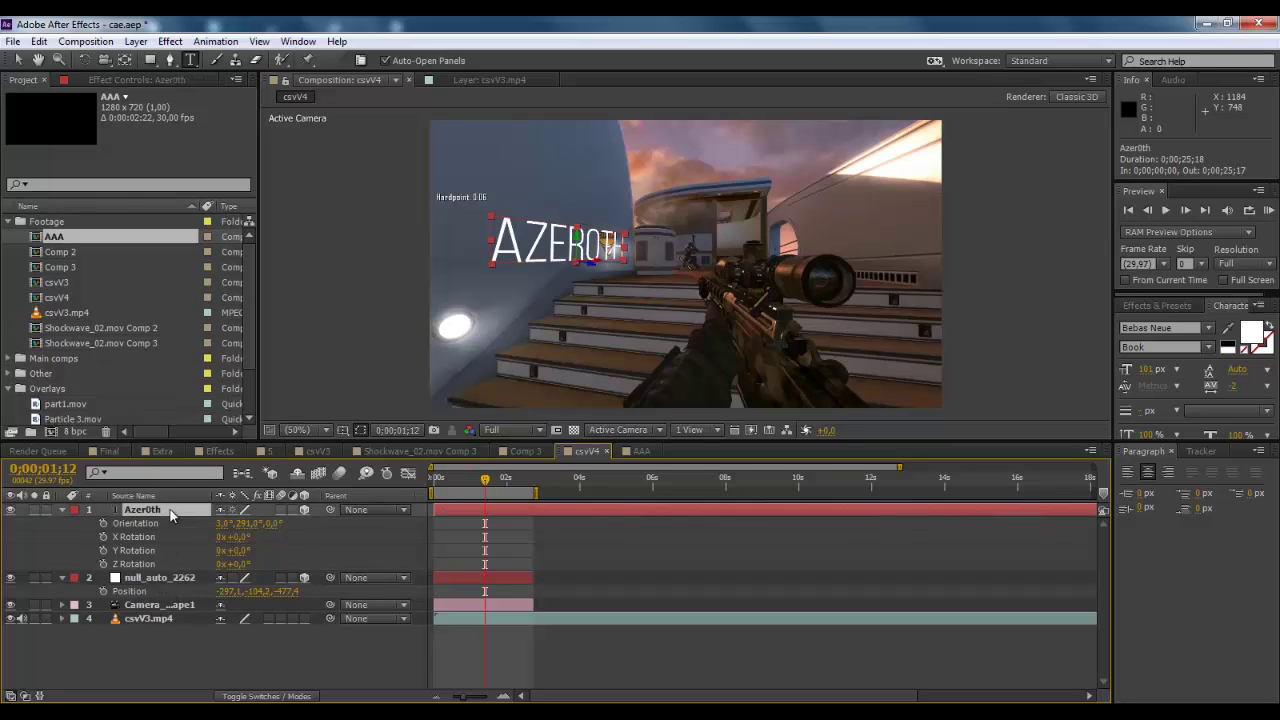
pyautogui.press('p')
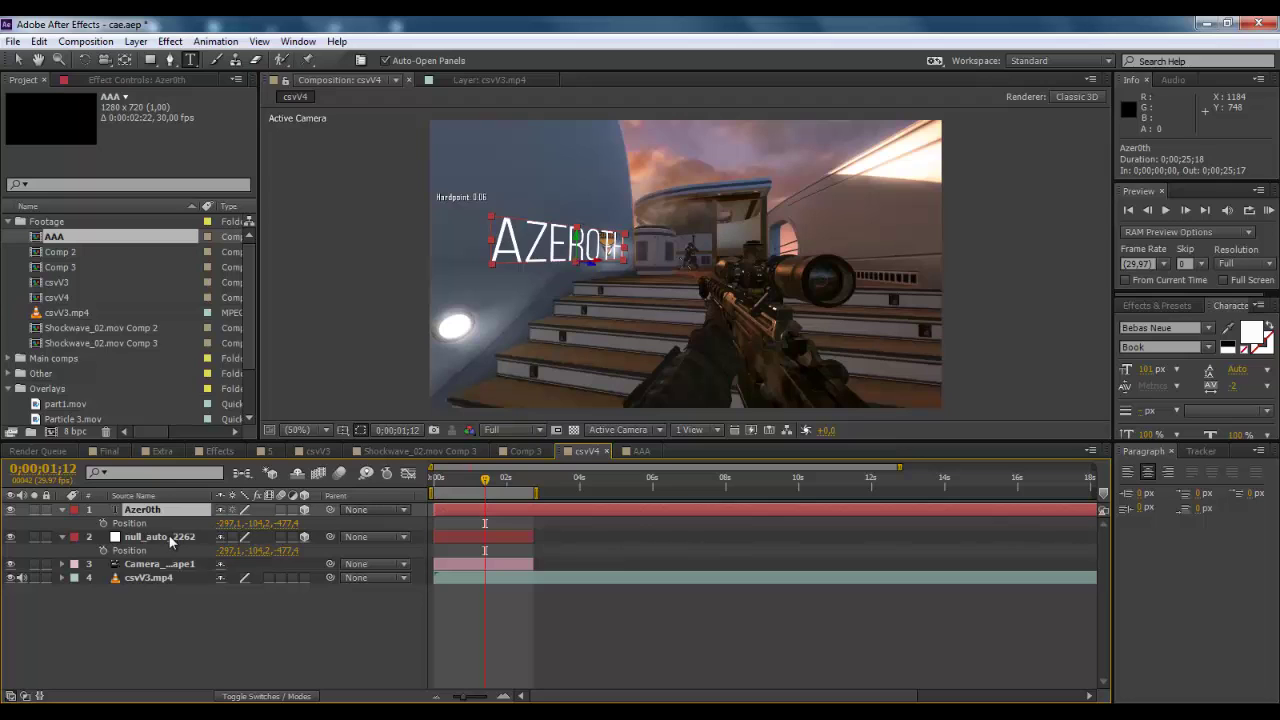
pyautogui.click(170, 541)
pyautogui.click(205, 511)
pyautogui.moveTo(292, 523); pyautogui.dragTo(232, 519)
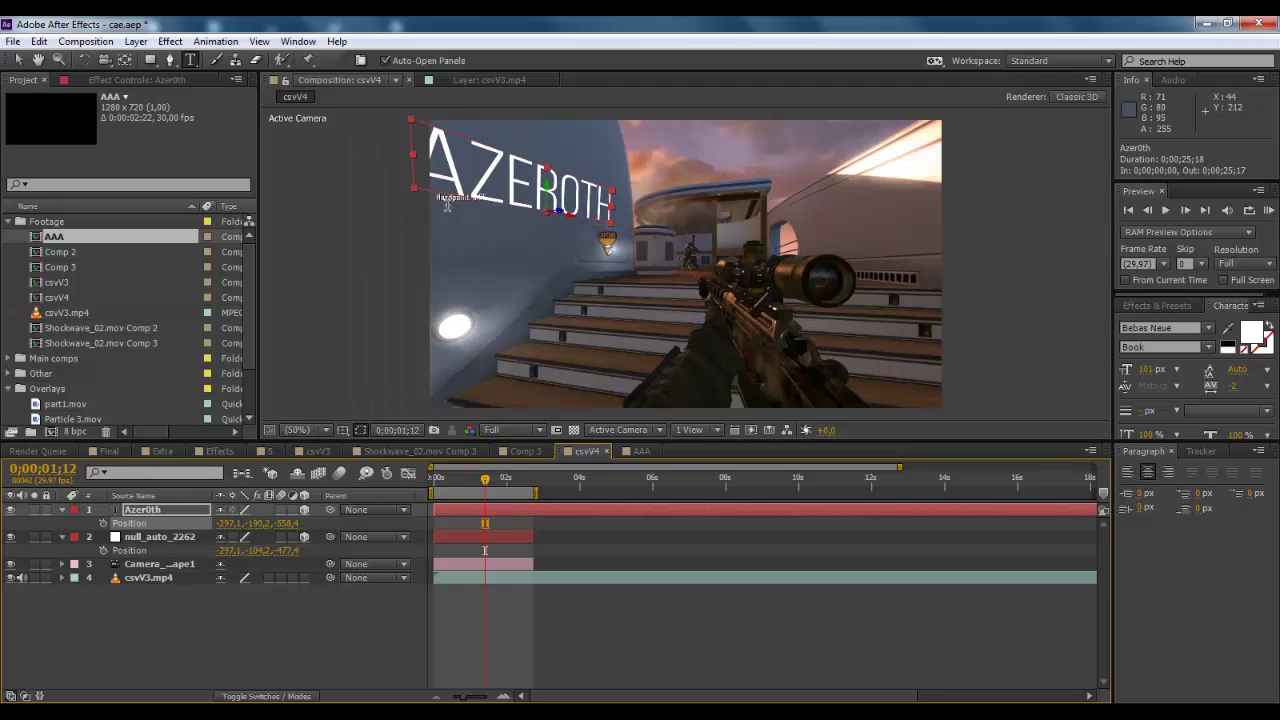
# Deselect the Azer0th layer, RAM preview csvV4 from the start, and scrub up to 0;00;01;18 to check how the text follows the wall.
pyautogui.click(362, 640)
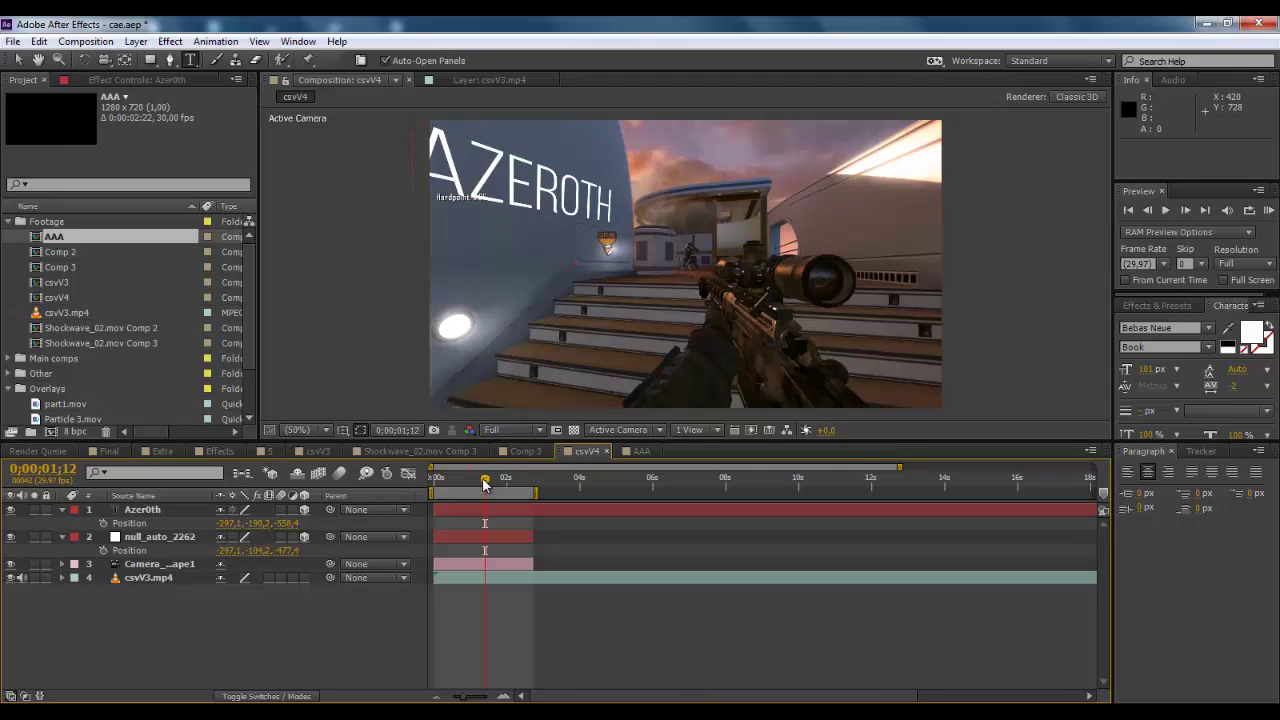
pyautogui.moveTo(485, 484); pyautogui.dragTo(424, 492)
pyautogui.press('KP_0')
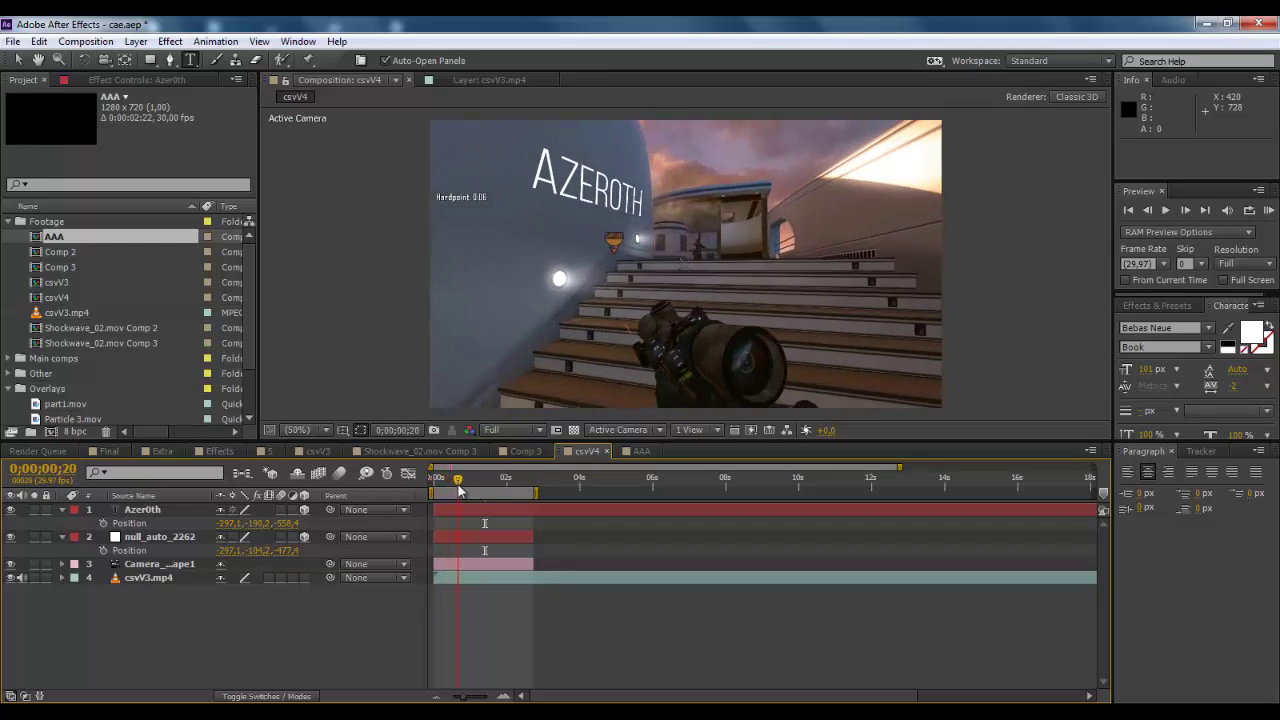
pyautogui.moveTo(426, 486); pyautogui.dragTo(487, 477)
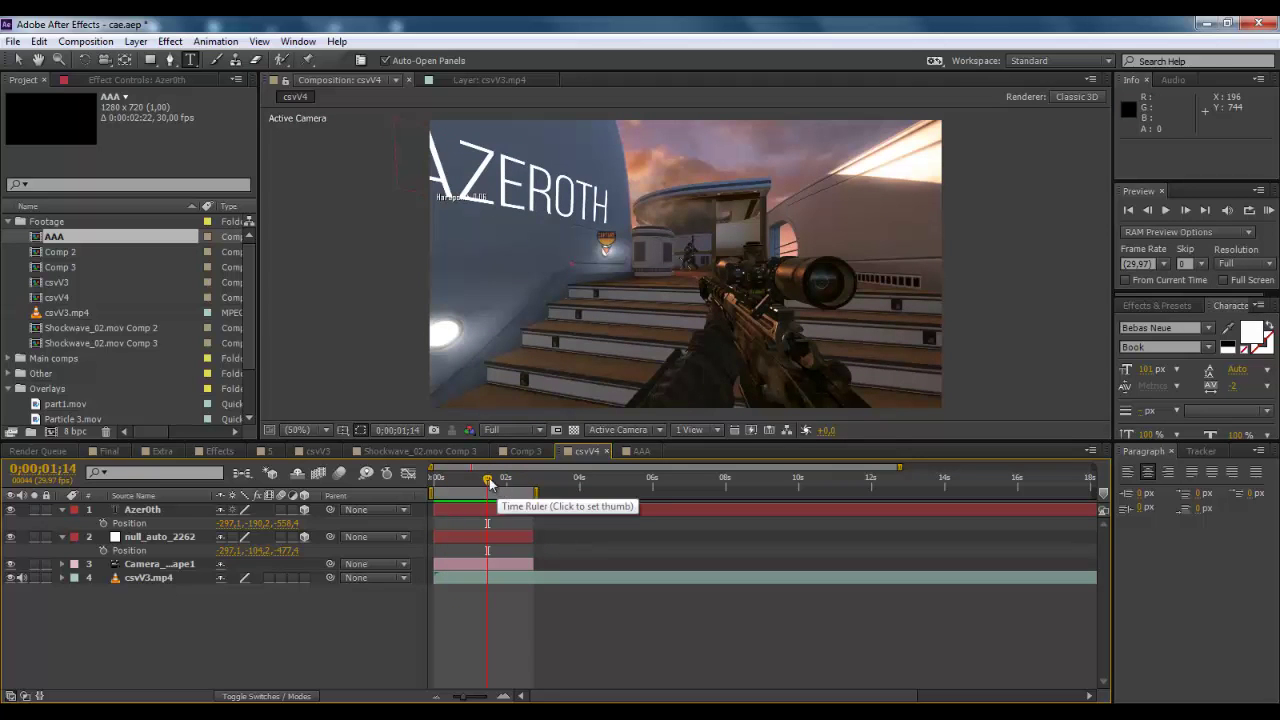
pyautogui.moveTo(498, 487)
pyautogui.mouseDown()
pyautogui.moveTo(472, 485)
pyautogui.moveTo(532, 484)
pyautogui.moveTo(478, 495)
pyautogui.mouseUp()
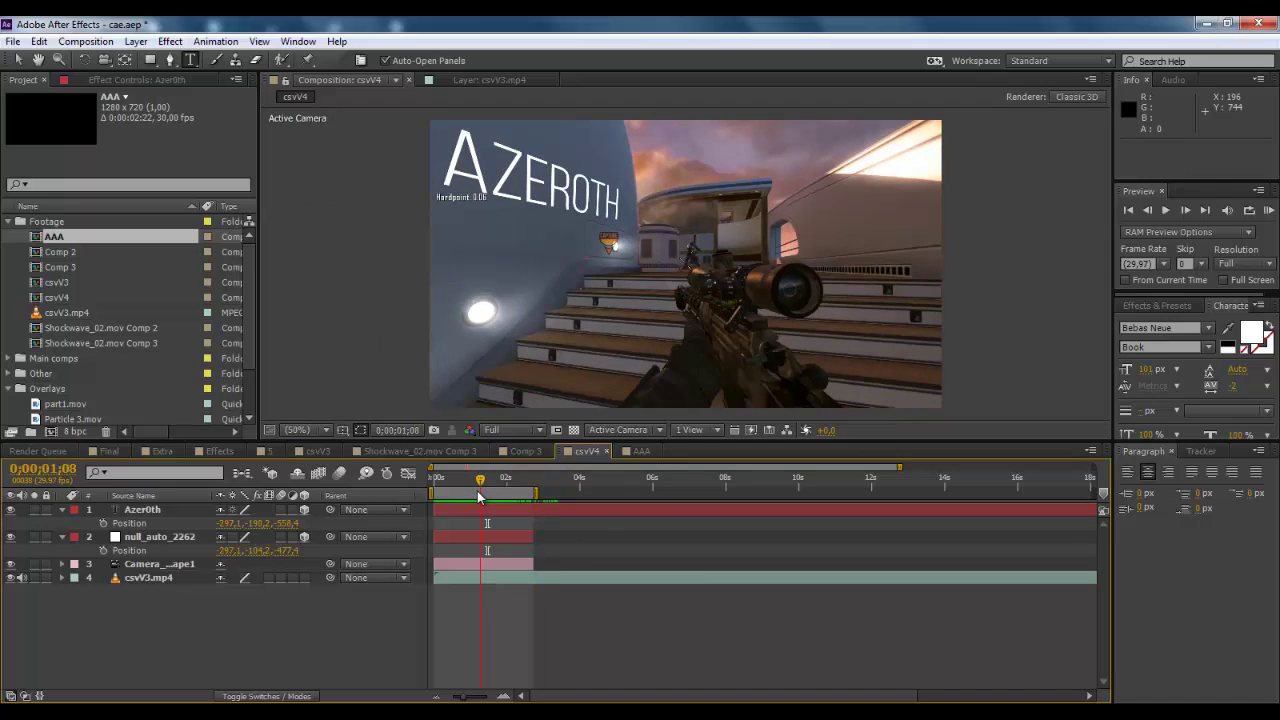
pyautogui.moveTo(481, 499); pyautogui.dragTo(492, 500)
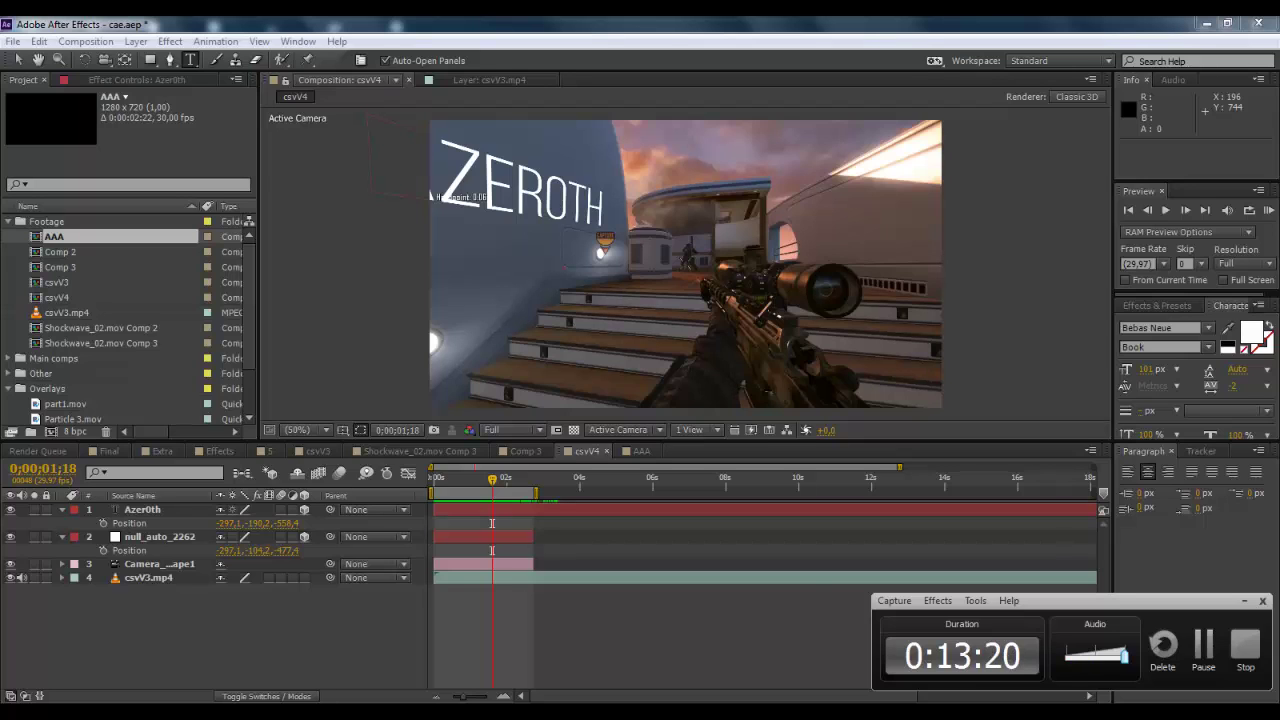
pyautogui.moveTo(715, 715)
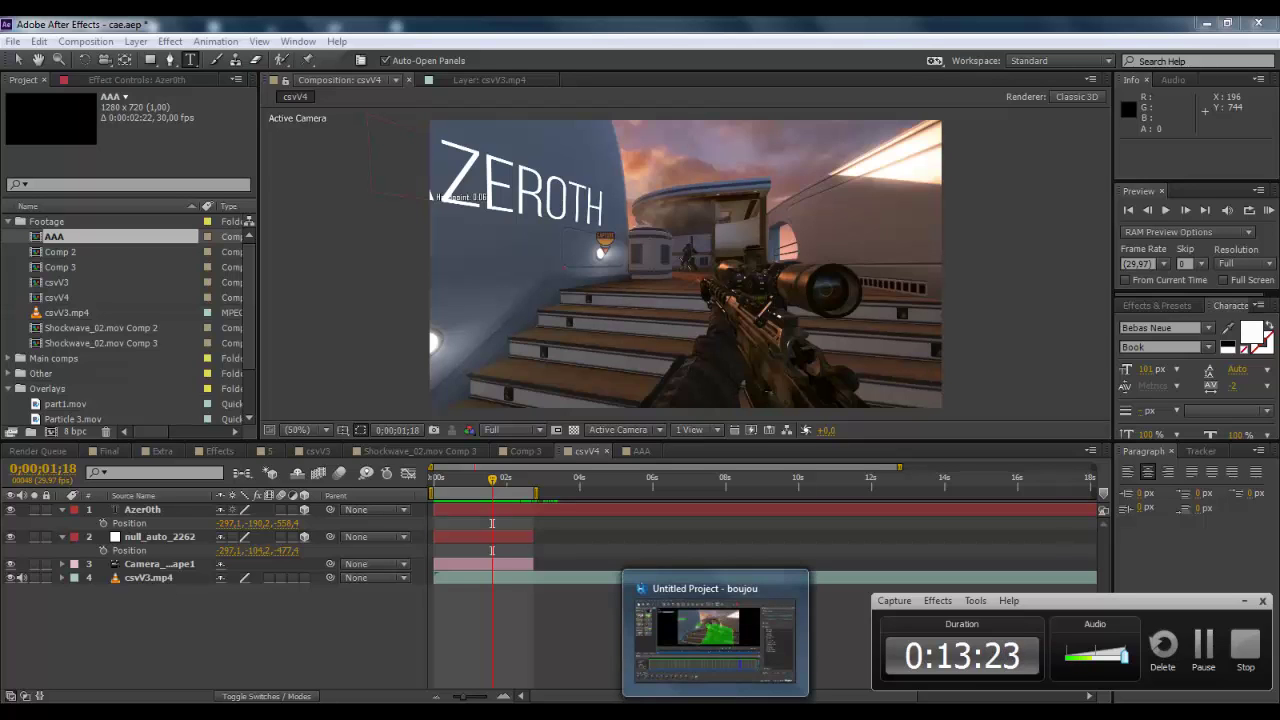